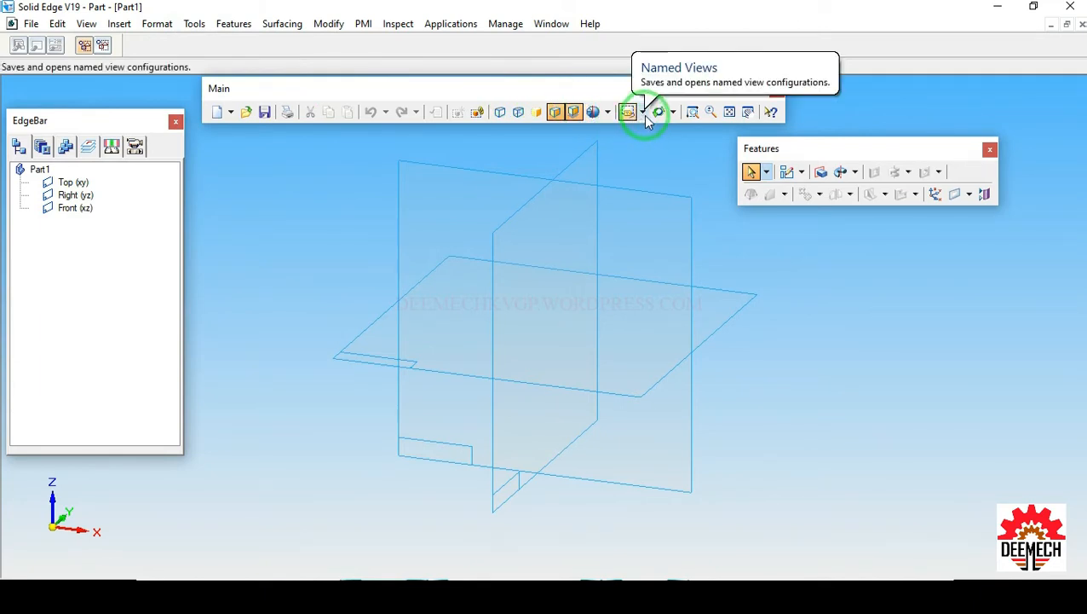
Step: Switch to the iso named view and start a Protrusion sketch on the Front (xz) reference plane
click(645, 119)
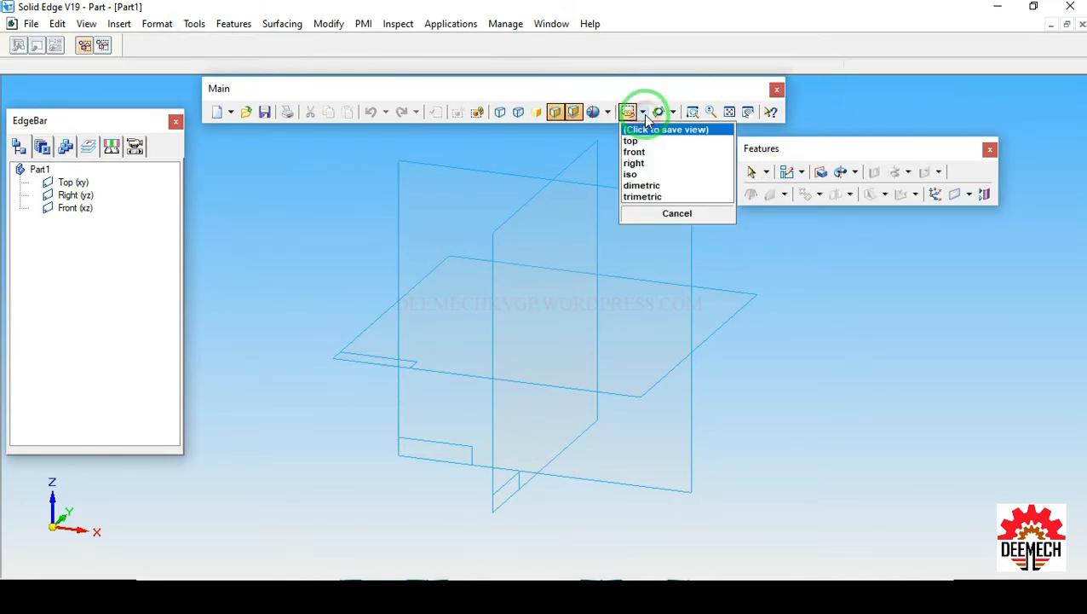
click(645, 179)
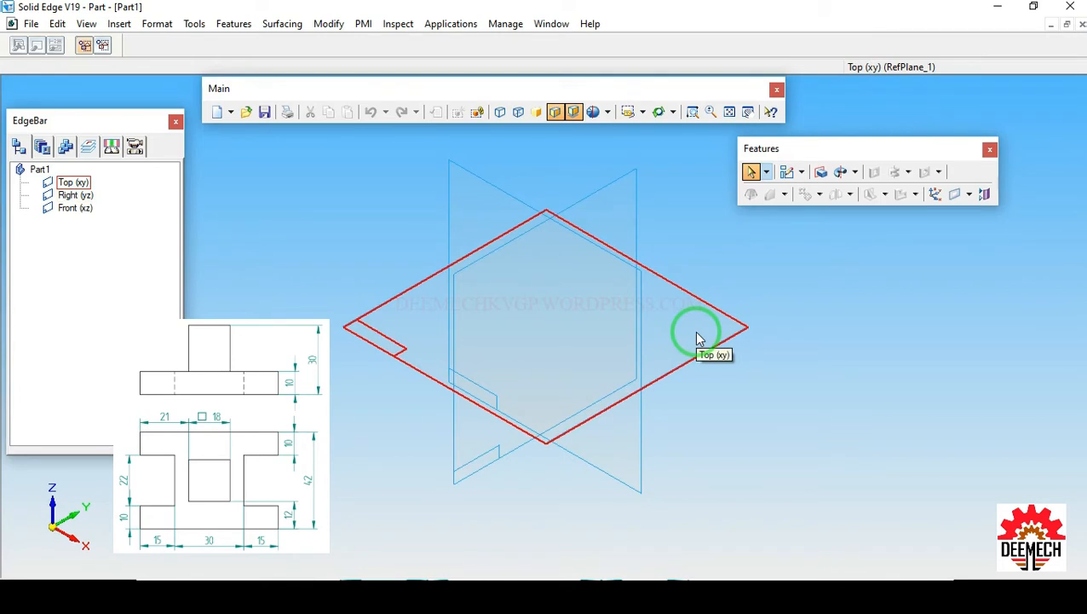
click(823, 174)
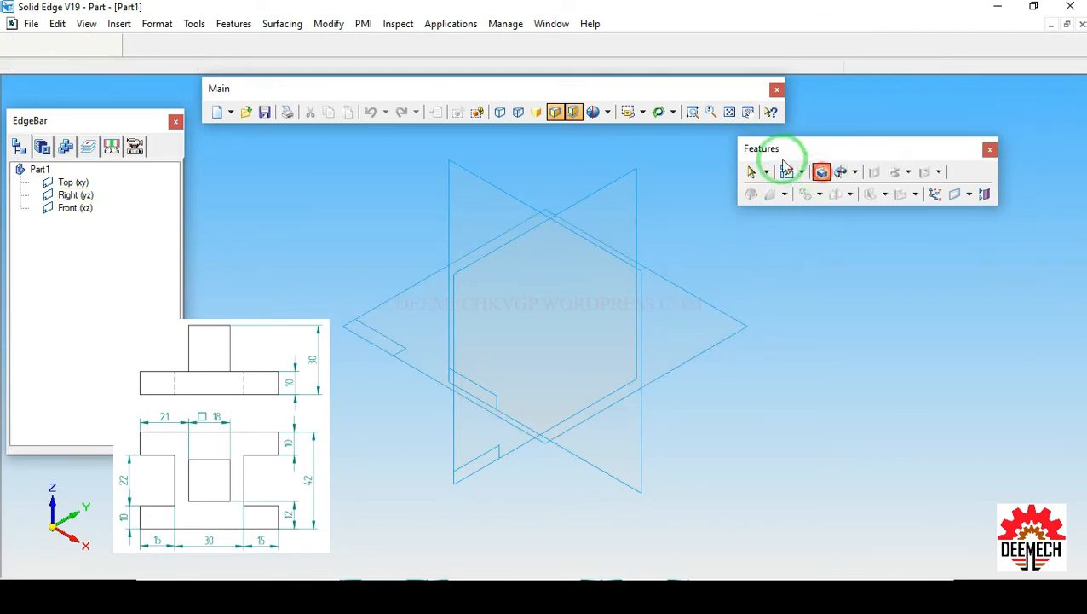
click(472, 177)
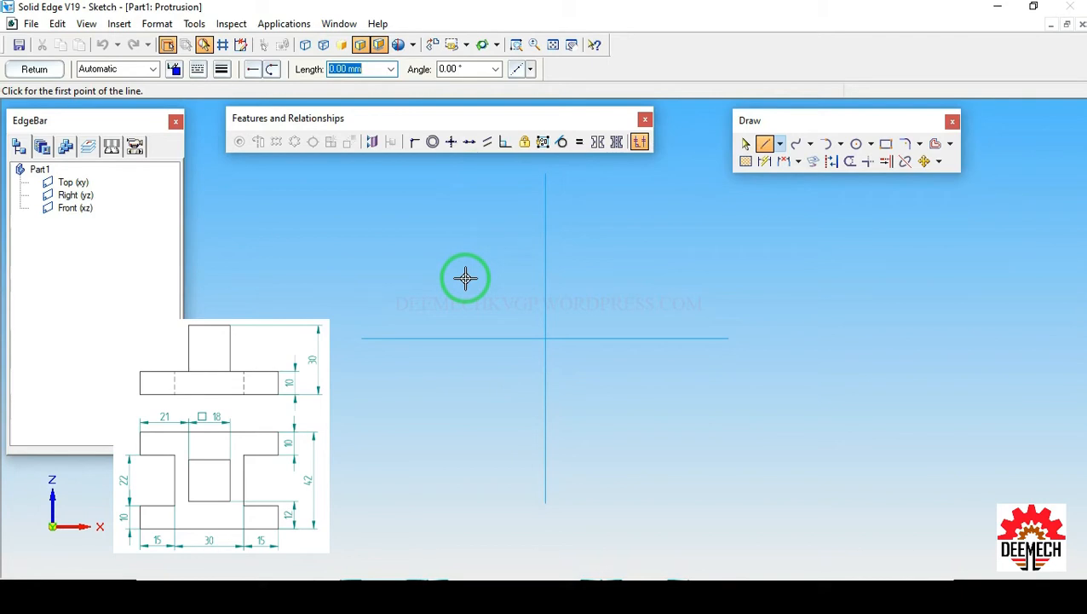
Step: Check which sketch toolbars are enabled and reposition the Features and Relationships and Draw toolbars slightly
click(87, 24)
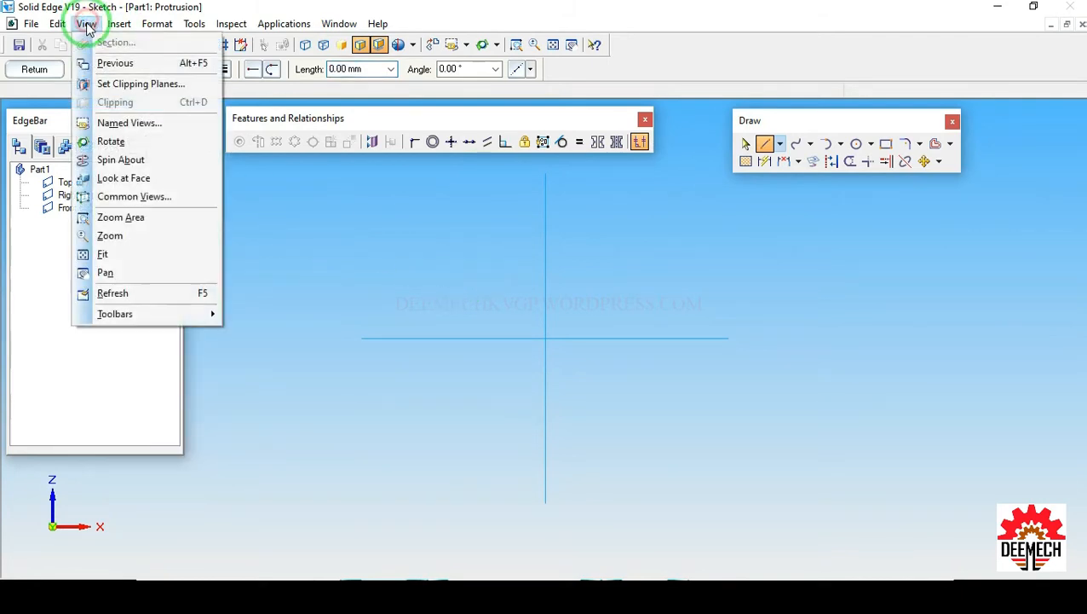
click(151, 315)
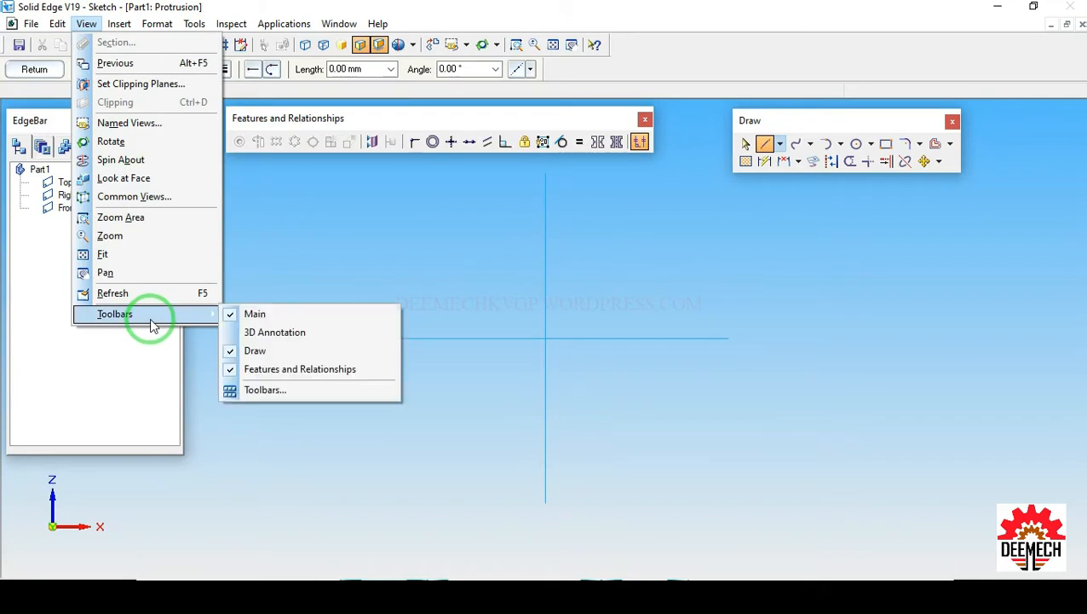
click(287, 390)
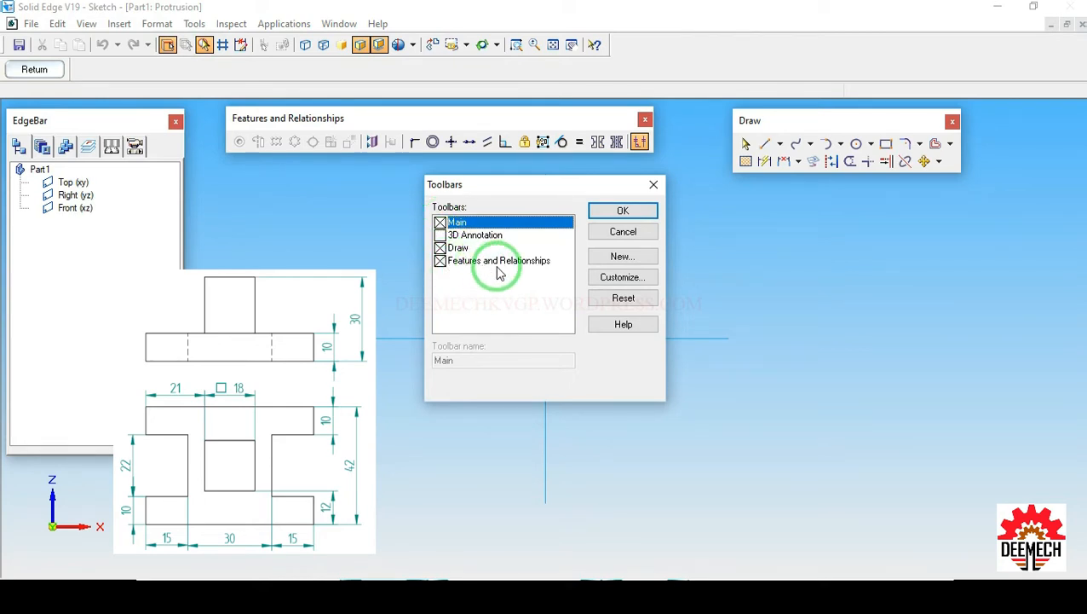
click(622, 213)
drag(377, 118, 354, 114)
drag(789, 121, 756, 116)
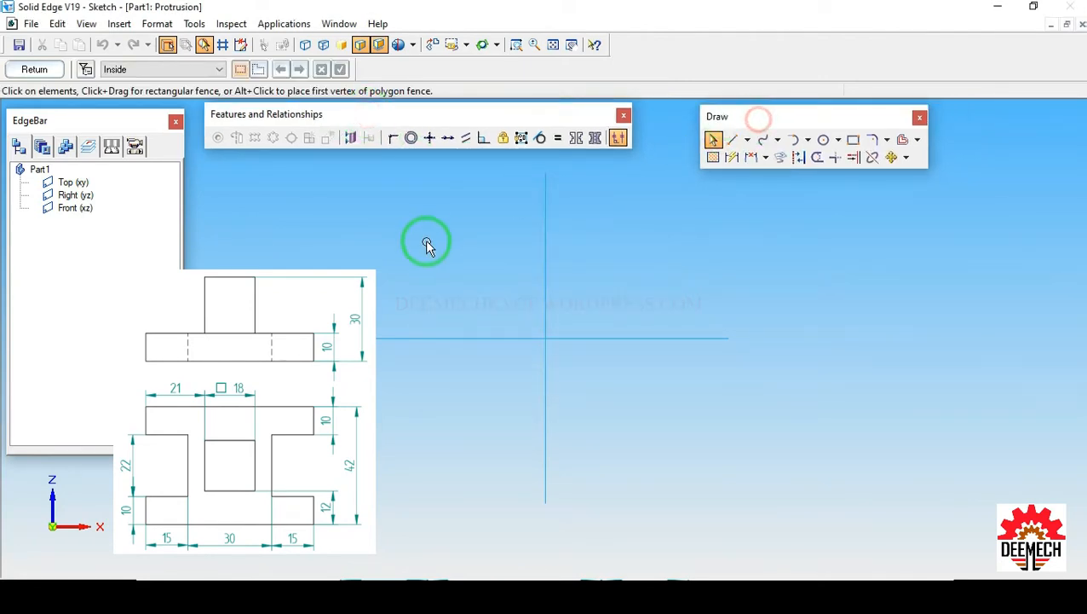
Step: Sketch a rectangle above the horizontal reference line and connect its top edge's midpoint to the vertical reference line
click(853, 139)
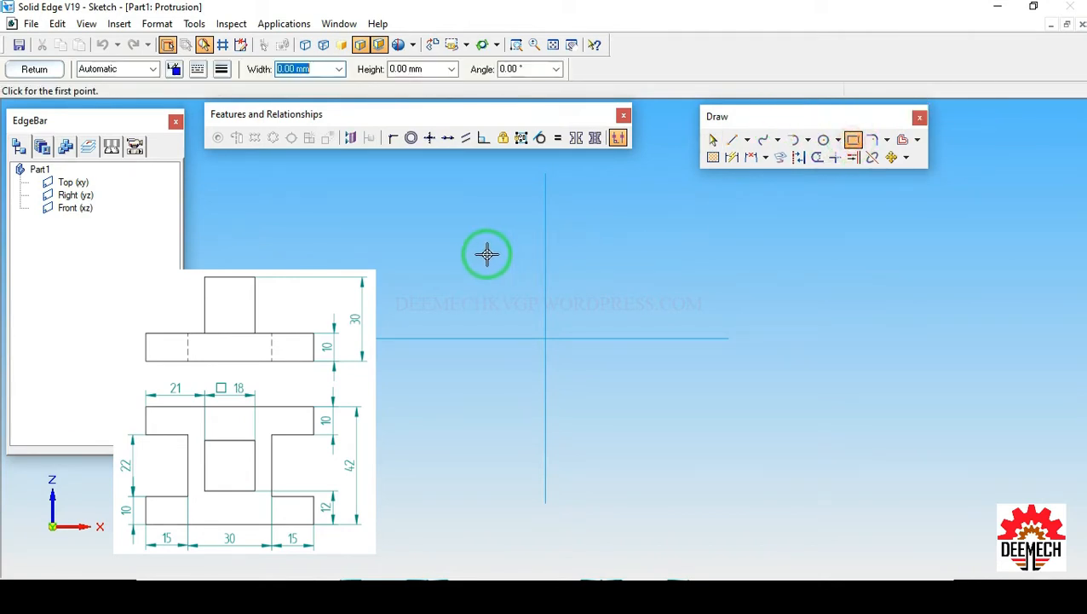
drag(487, 254, 666, 314)
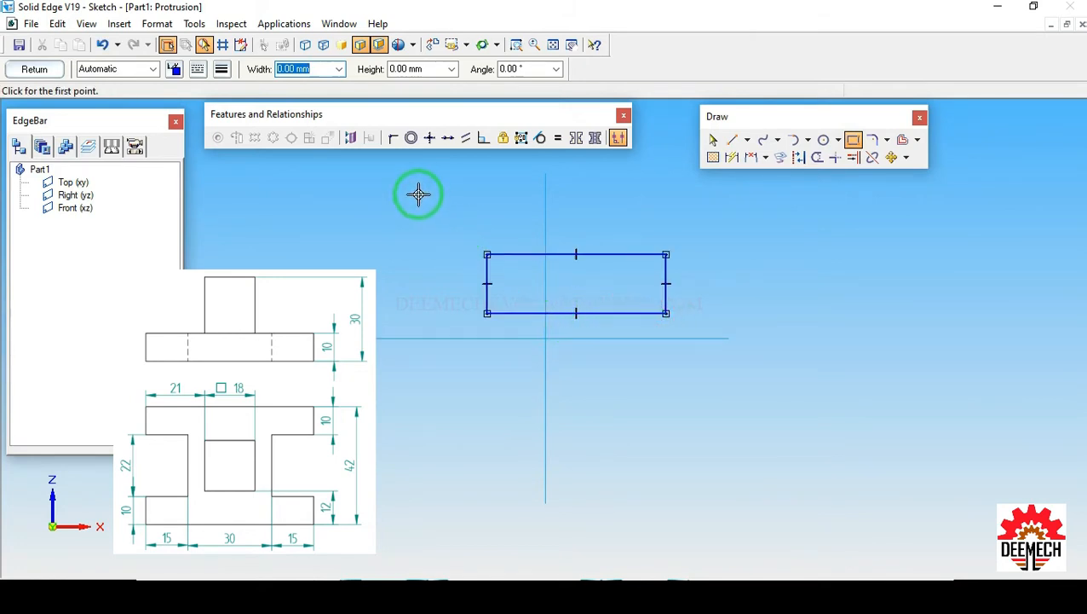
click(393, 141)
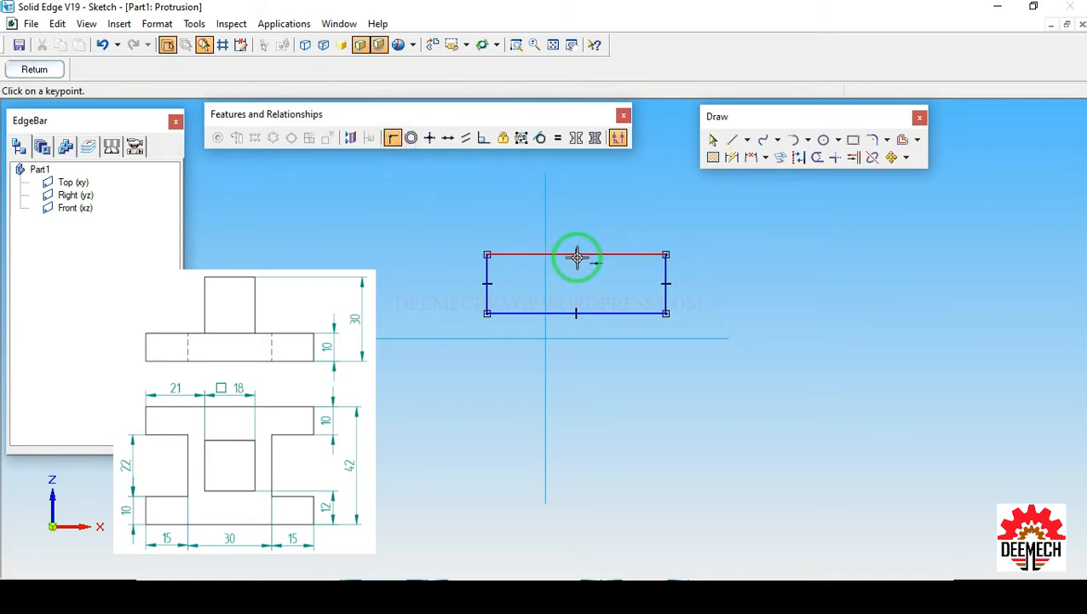
click(578, 255)
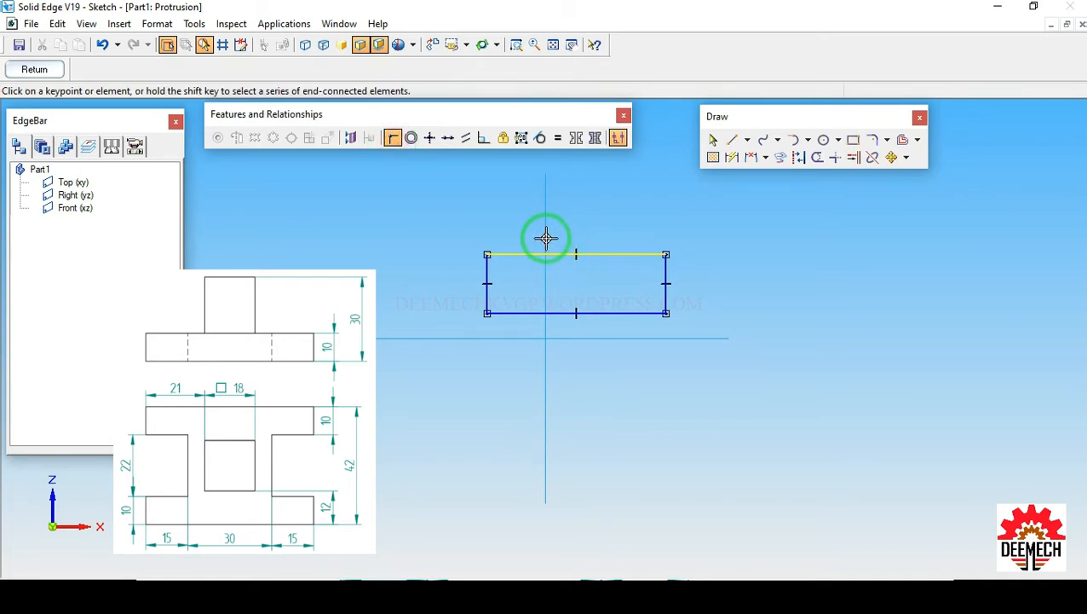
click(546, 238)
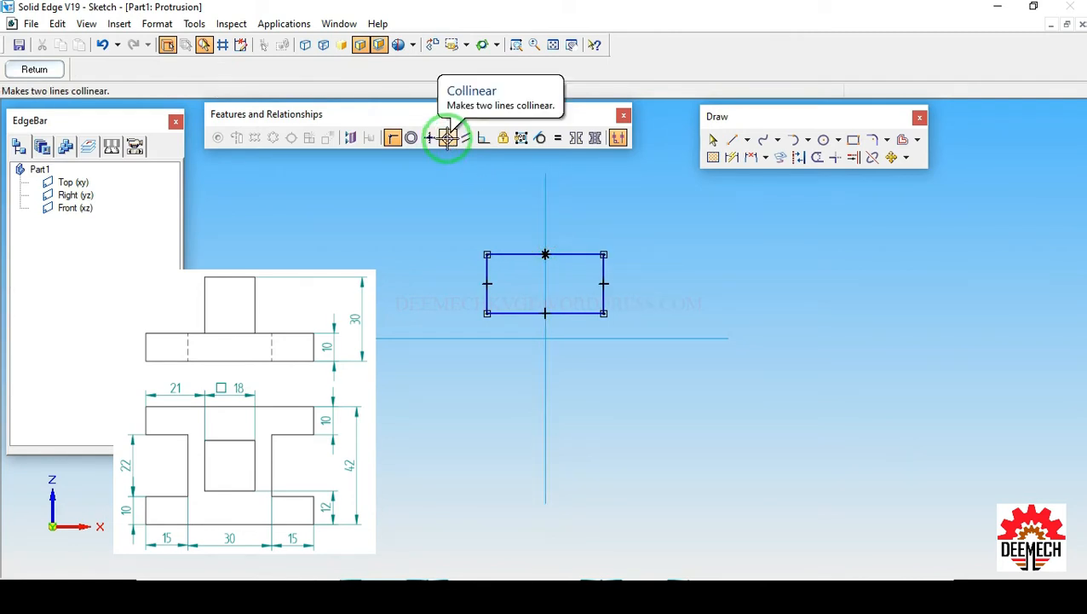
Step: Make the rectangle's bottom edge collinear with the horizontal reference line
click(447, 136)
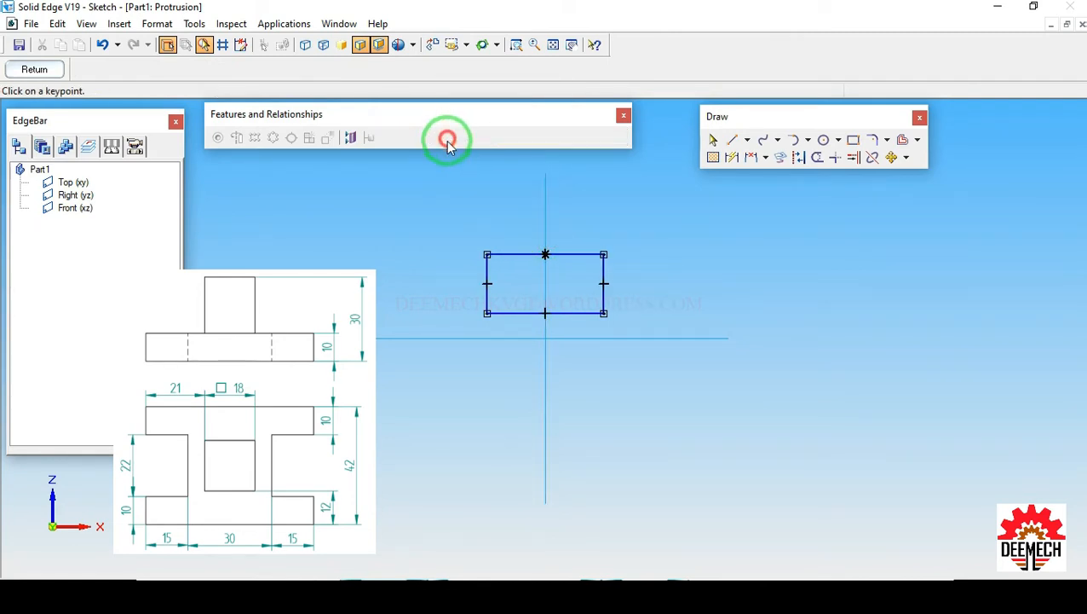
click(571, 314)
click(571, 338)
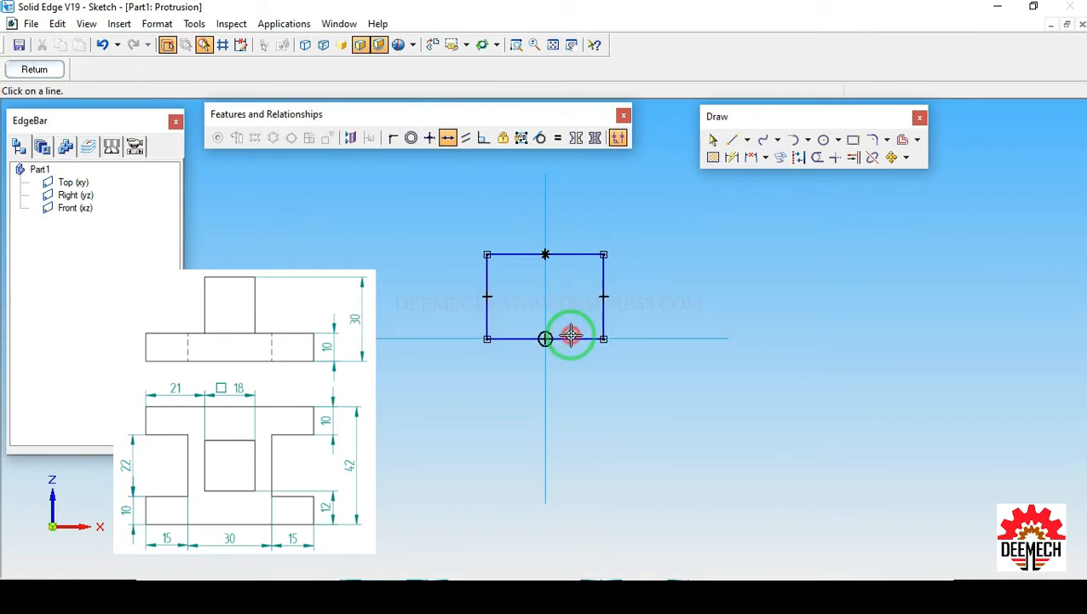
Step: Dimension the rectangle's height with Smart Dimension and set it to 10 mm
click(731, 156)
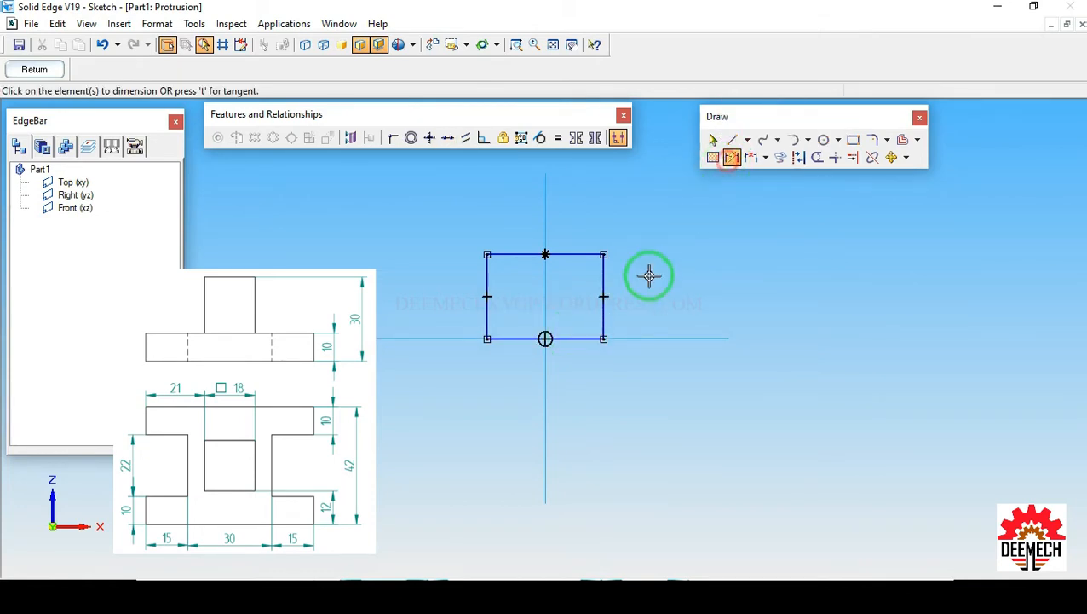
click(604, 279)
click(687, 288)
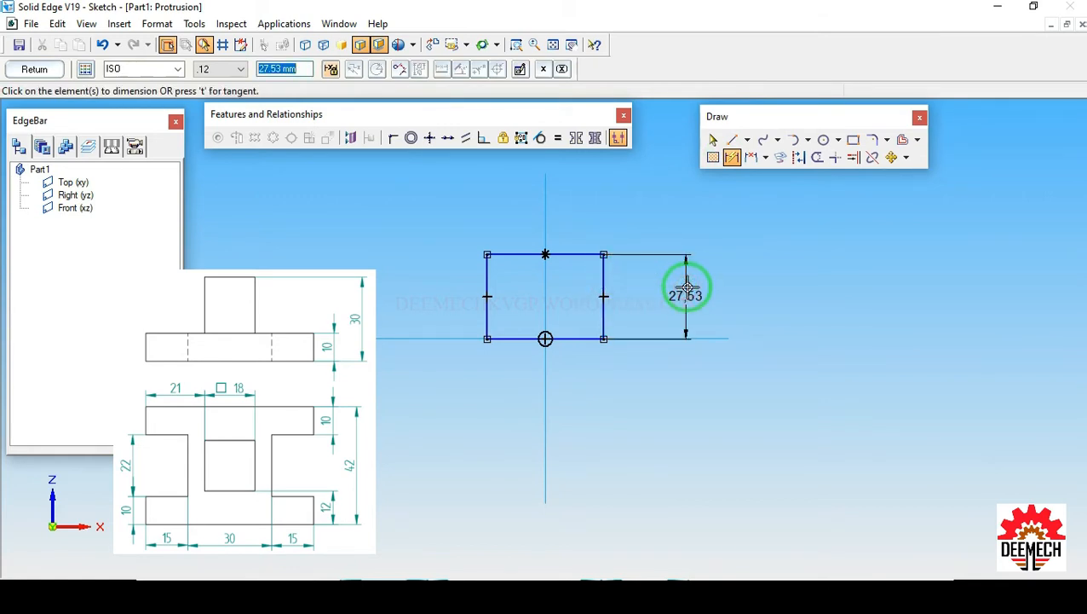
text(1)
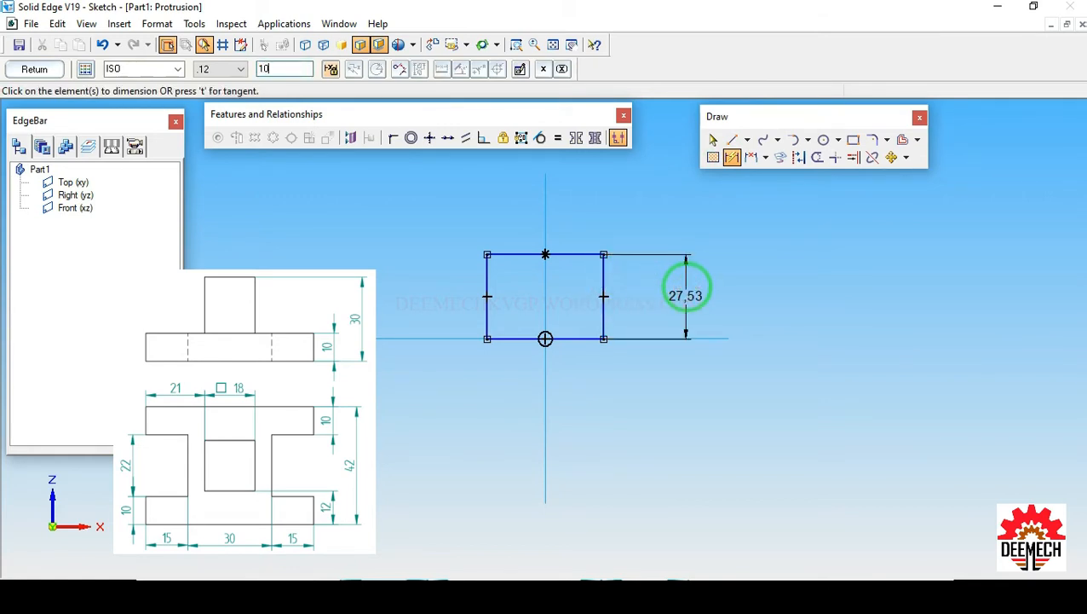
text(0)
key(Return)
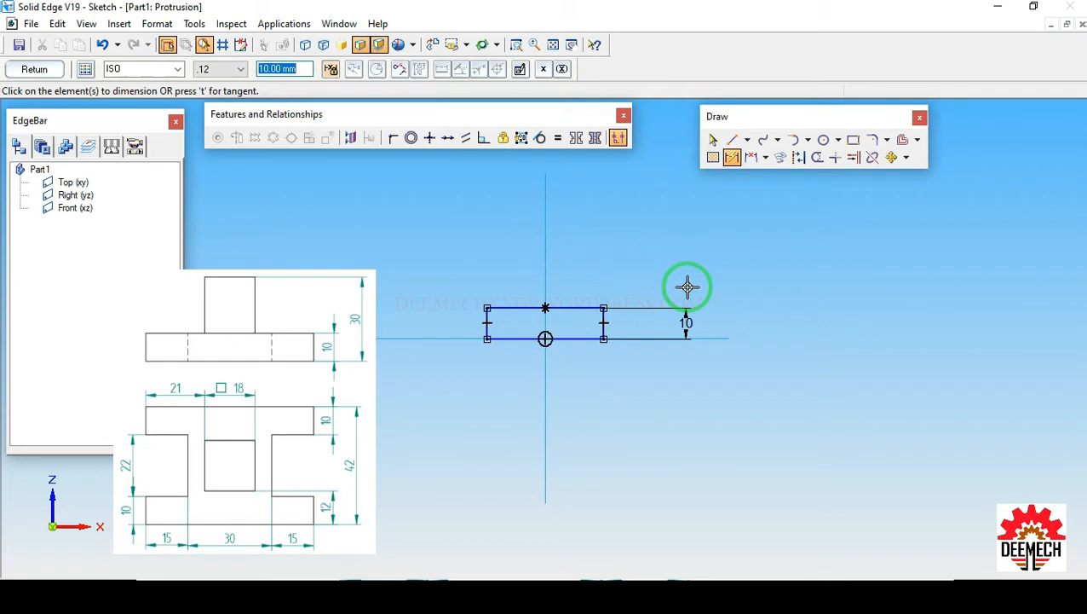
Step: Dimension the rectangle's width along its bottom edge and set it to 15+30+15 mm
click(589, 338)
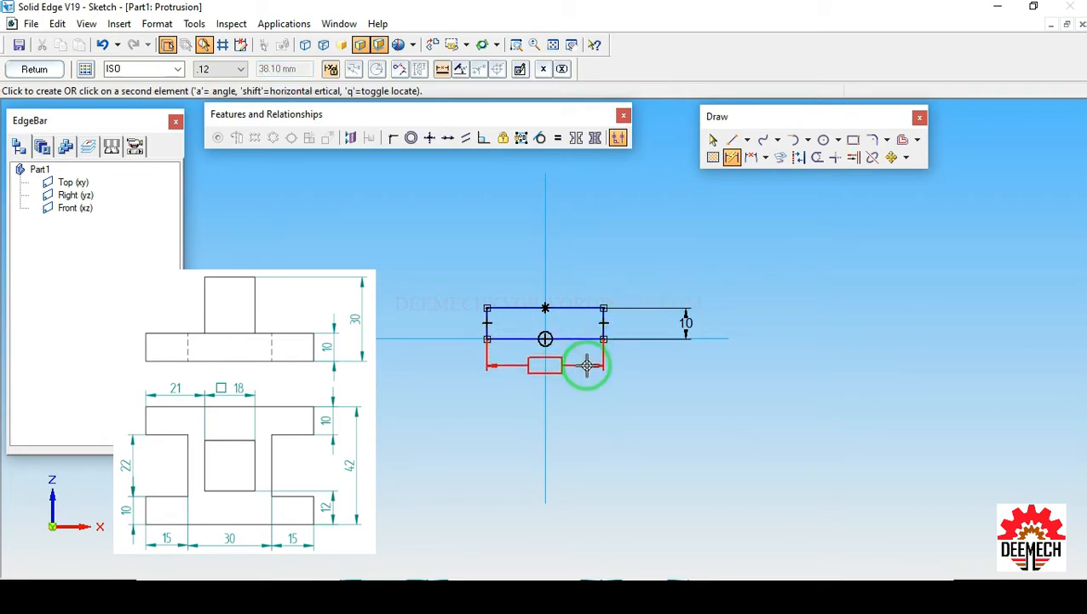
click(586, 365)
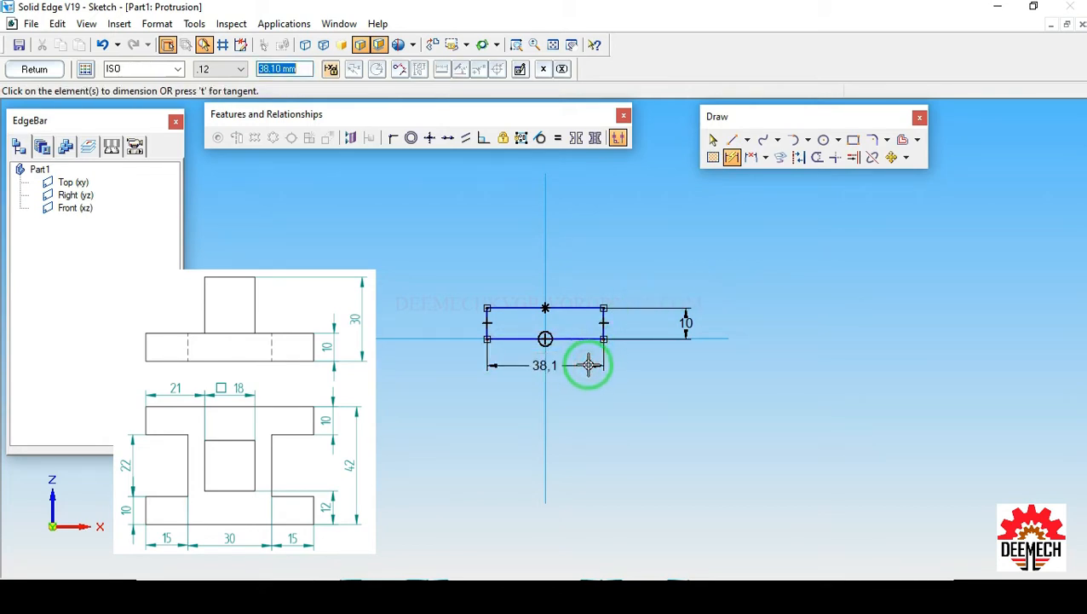
text(15+30+15)
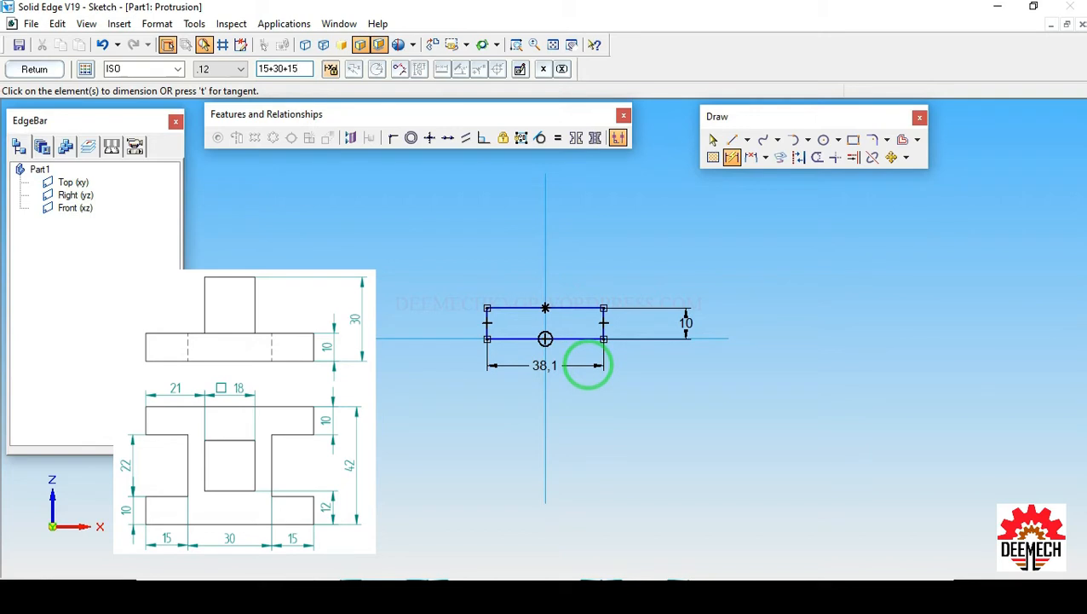
key(Return)
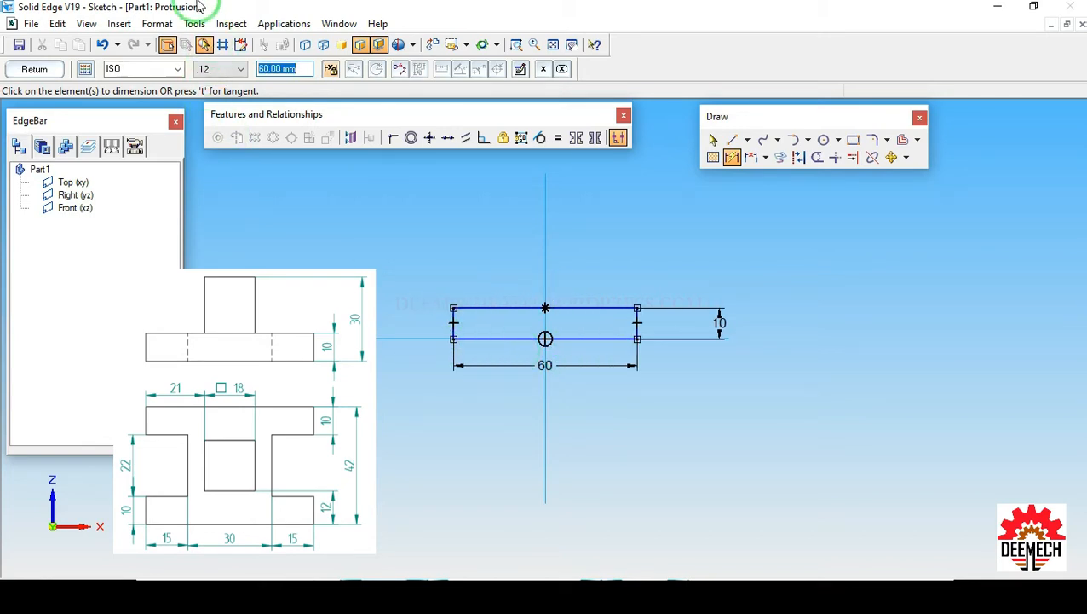
Step: Leave the sketch and extrude the rectangle with symmetric extent over 42 mm, finishing the base plate protrusion
click(51, 71)
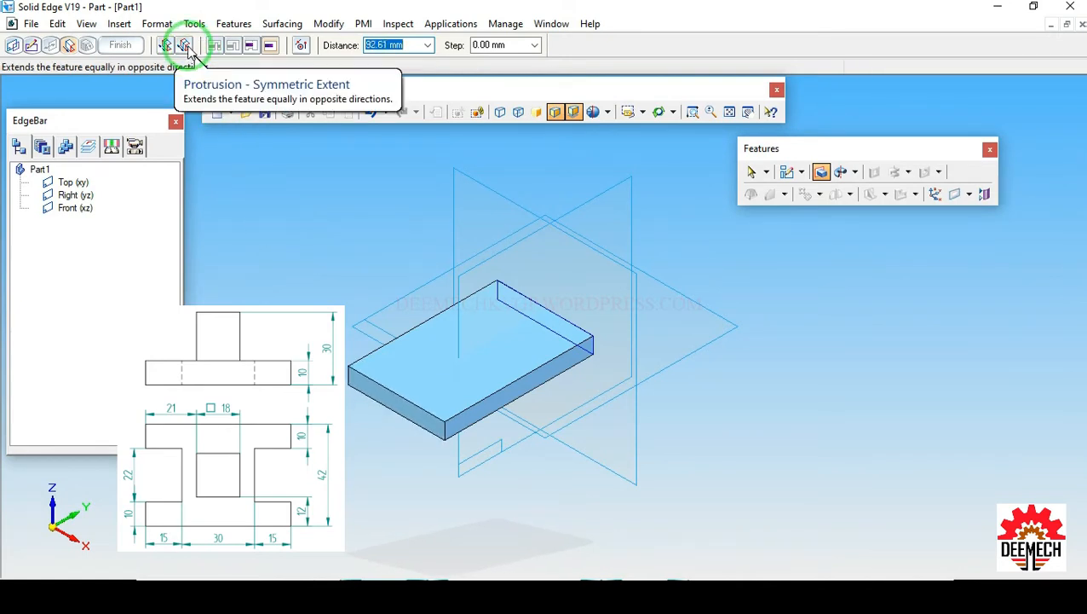
click(185, 47)
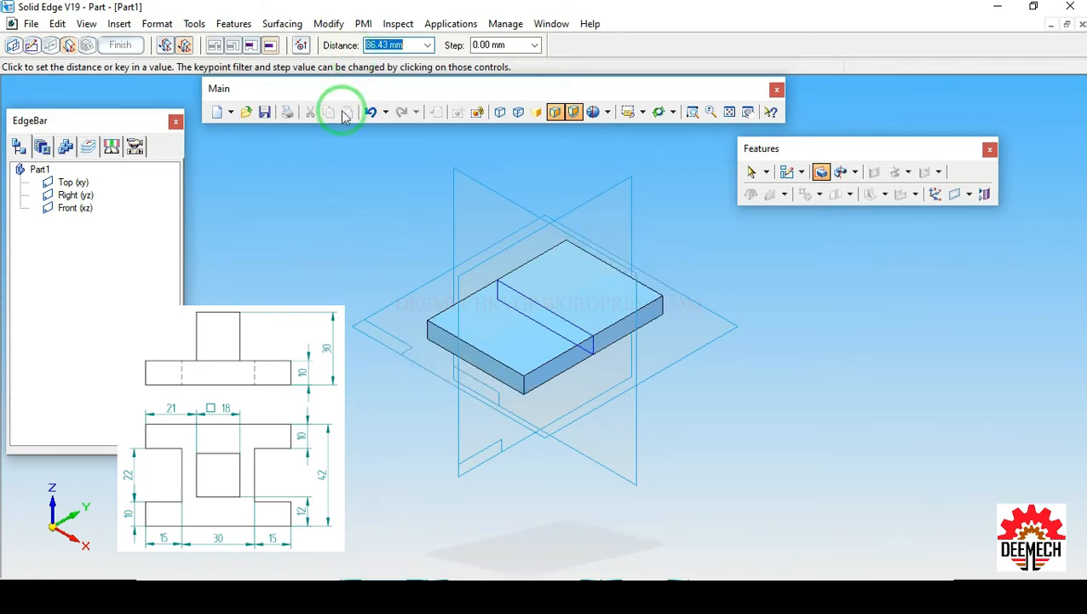
text(42)
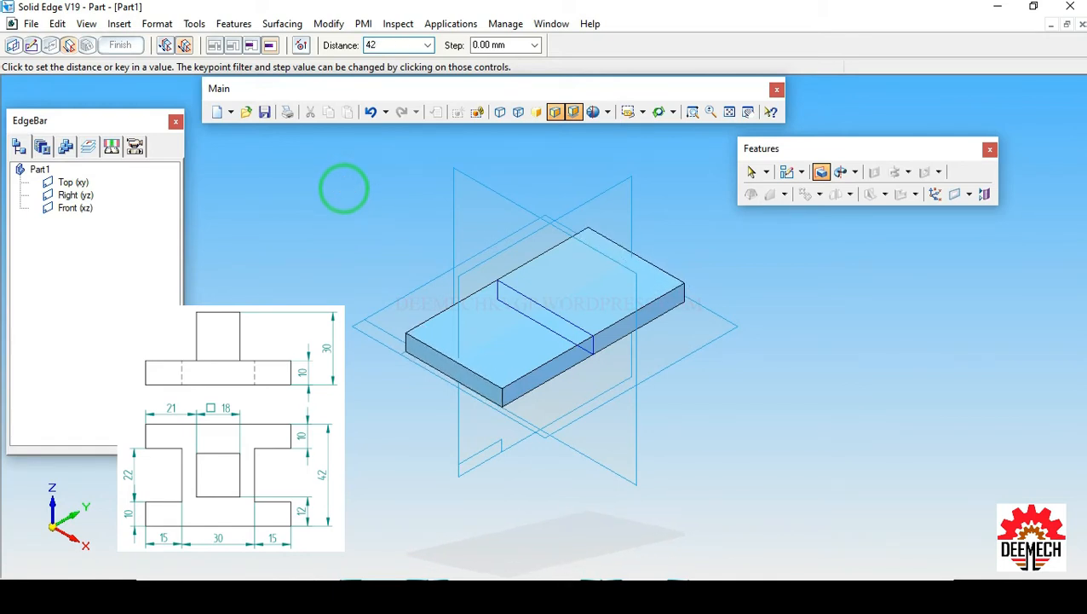
key(Return)
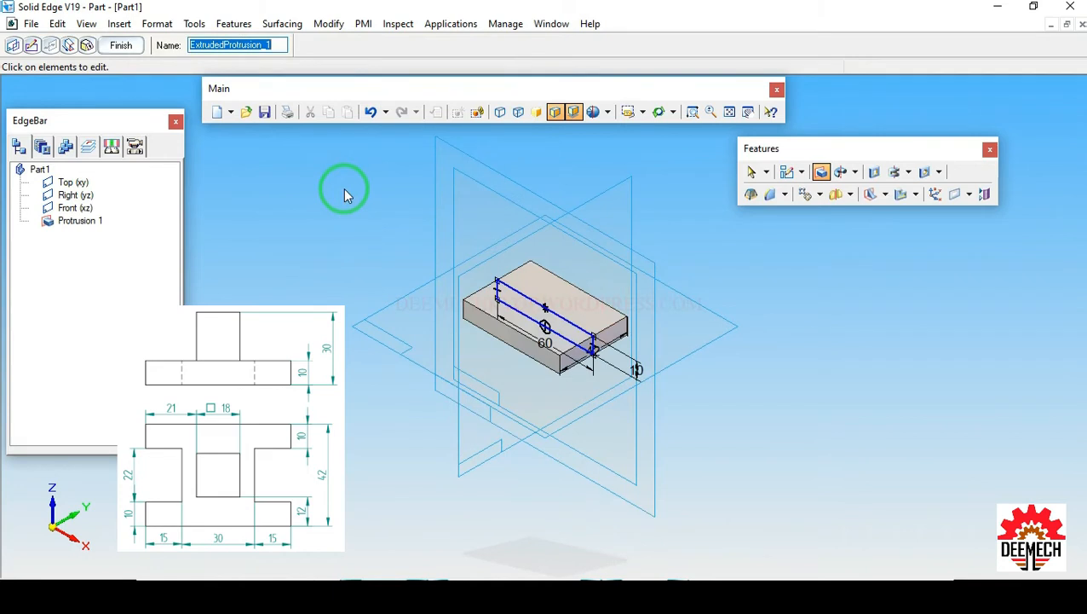
click(120, 45)
click(122, 44)
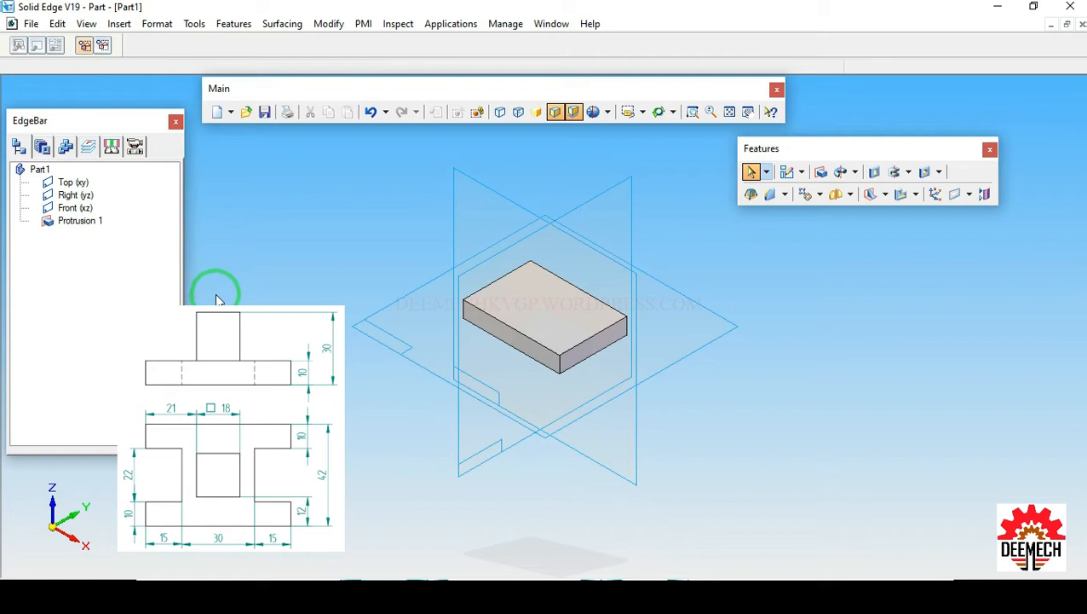
Step: Start a new protrusion sketch on the plate's top face and draw a rectangle inside its outline
click(820, 172)
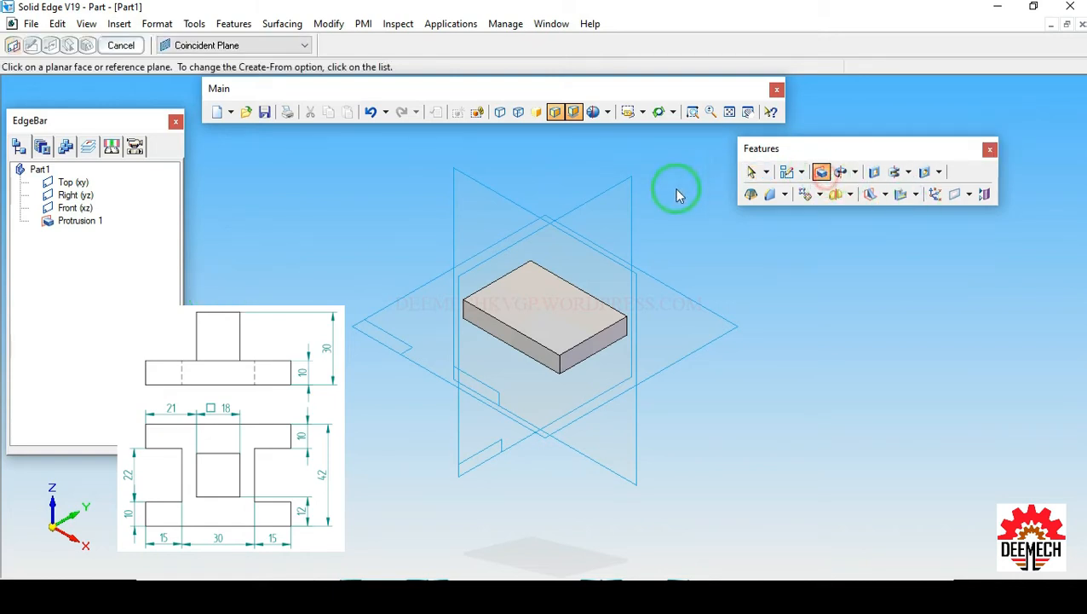
click(529, 293)
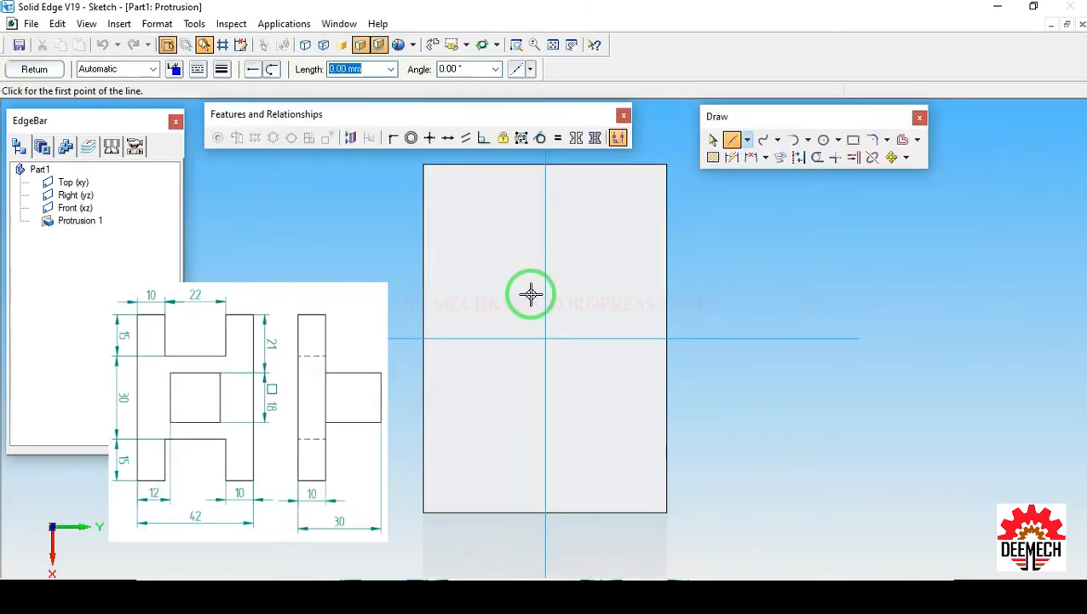
click(853, 139)
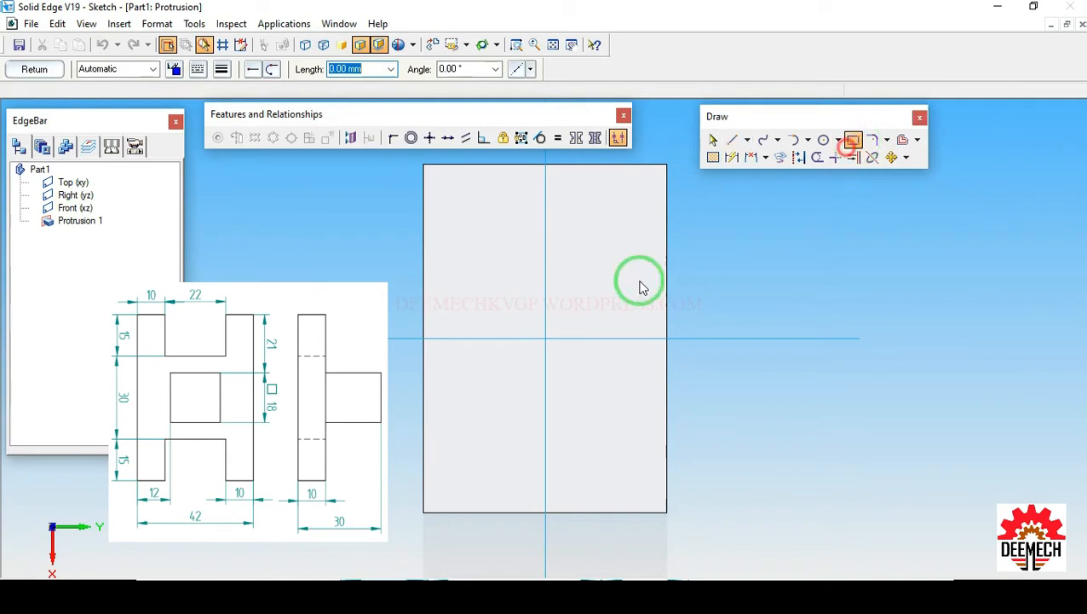
drag(507, 307, 626, 455)
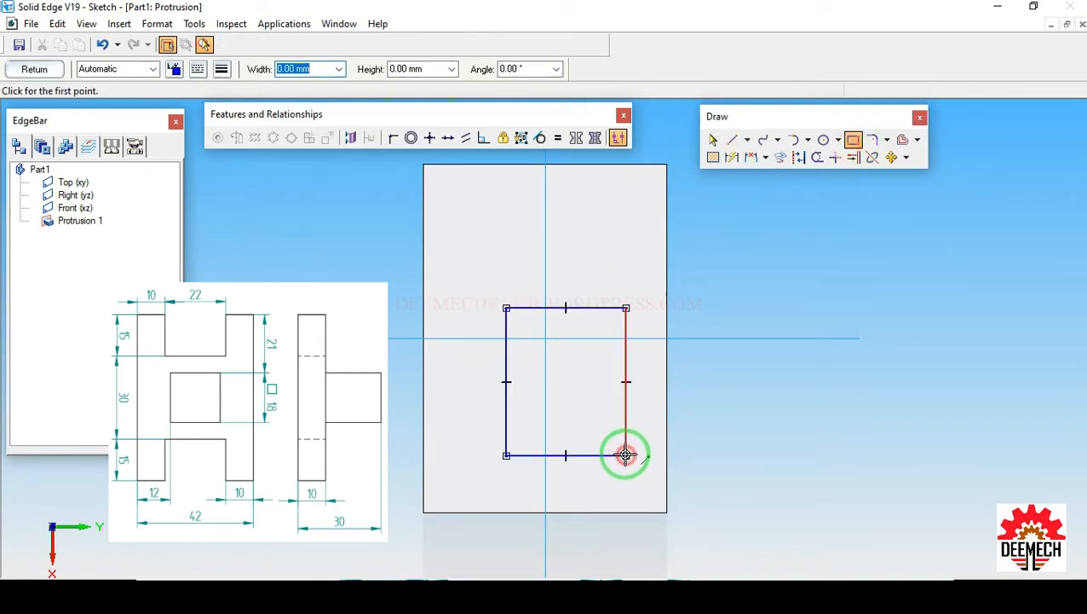
Step: Centre the rectangle on the plate by connecting its top and left edge midpoints to the vertical and horizontal reference lines
click(392, 139)
click(564, 307)
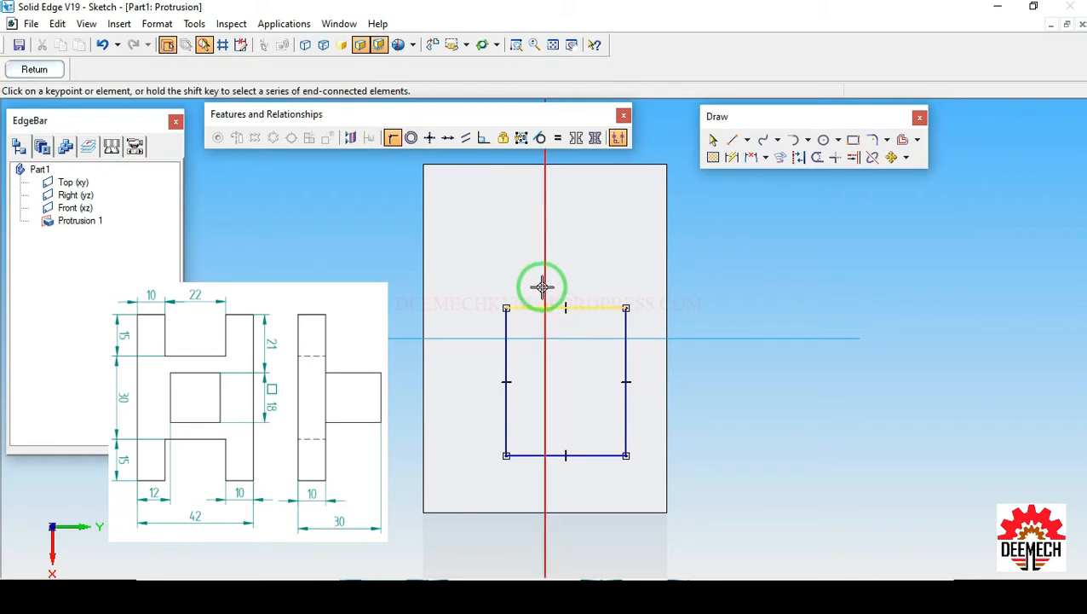
click(546, 286)
click(506, 380)
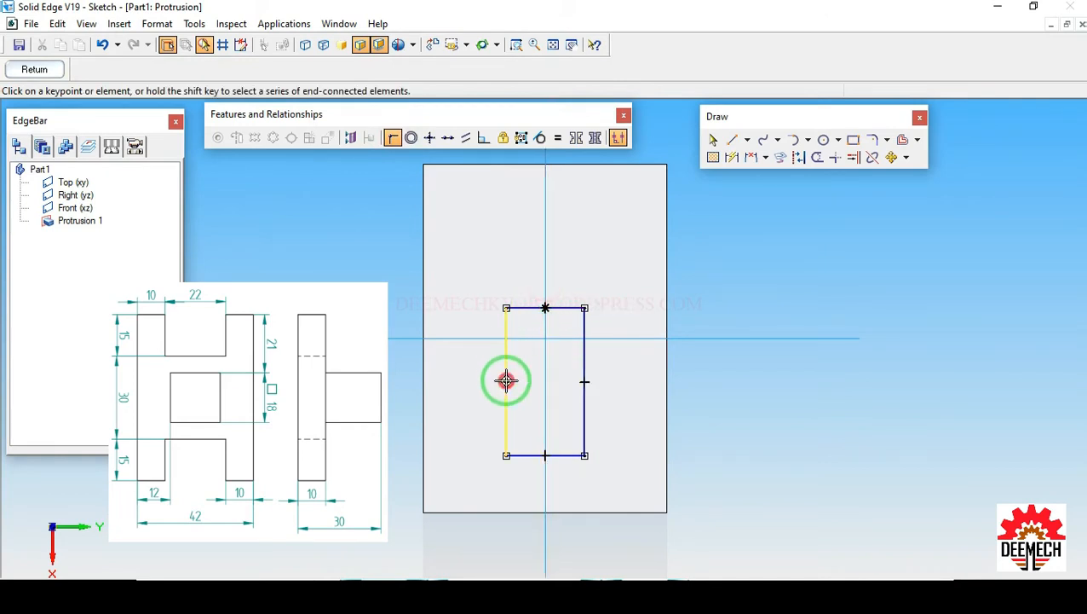
click(487, 338)
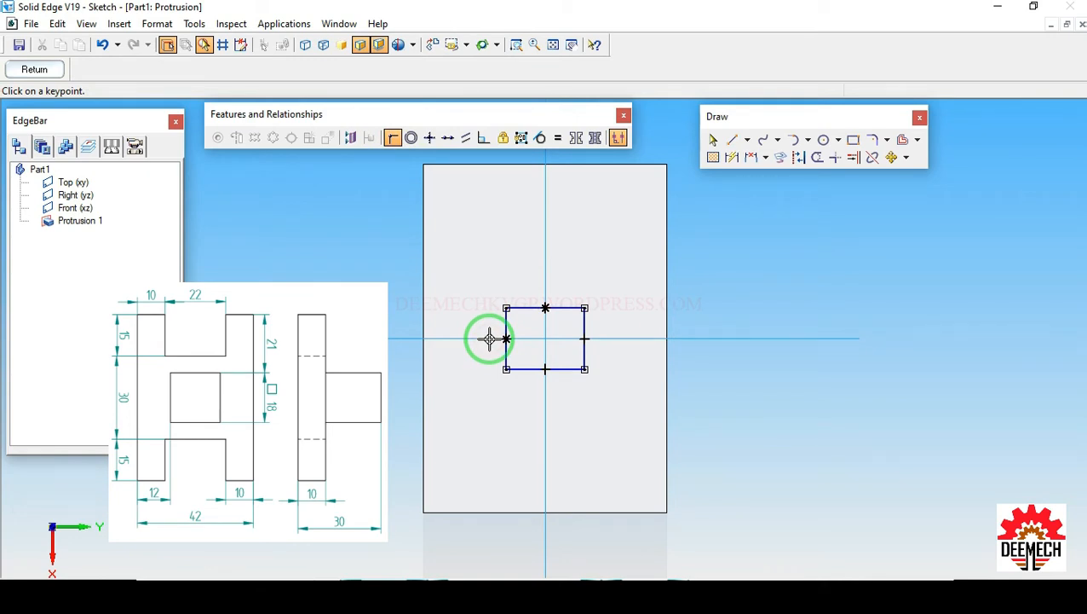
Step: Apply an equal relationship between the sketched rectangle's top and right edges
click(558, 139)
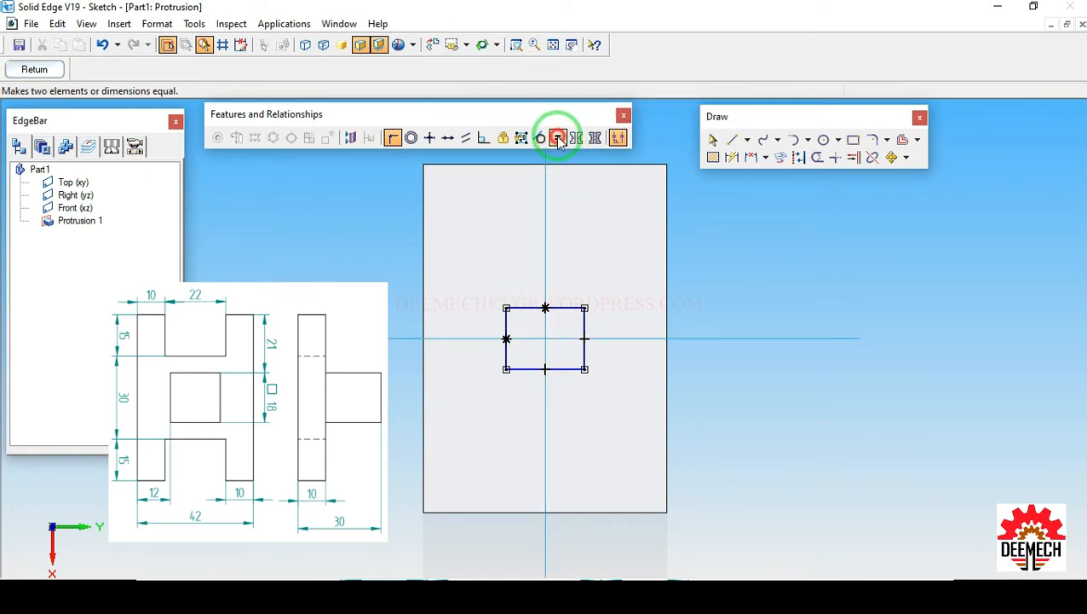
click(561, 307)
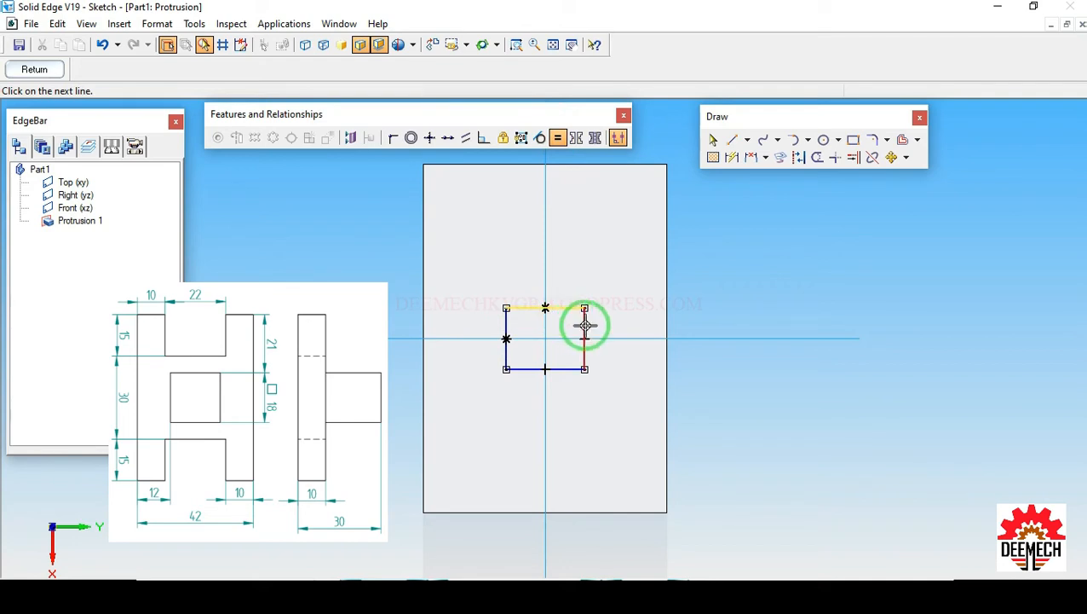
click(584, 325)
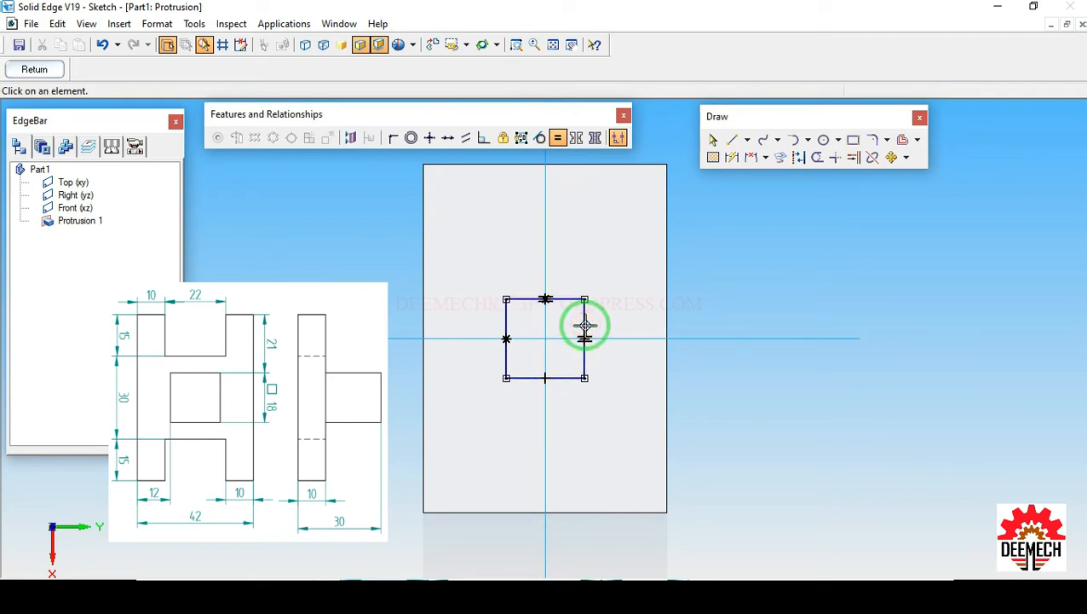
Step: Dimension the square's top edge and set it to 18 mm, and add a dimension for its right edge
click(733, 159)
click(558, 298)
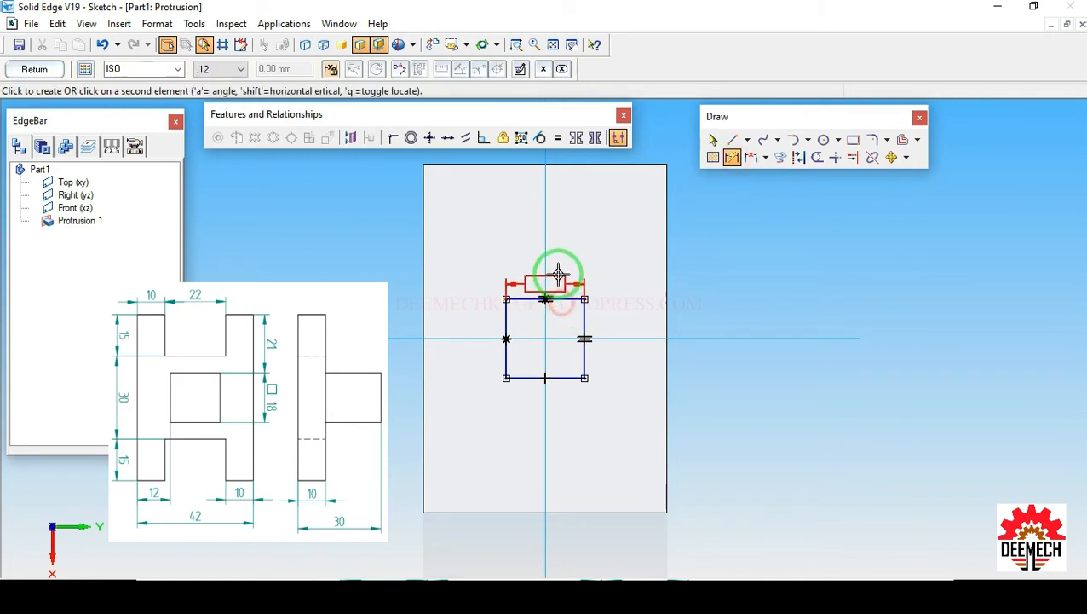
click(558, 271)
text(1)
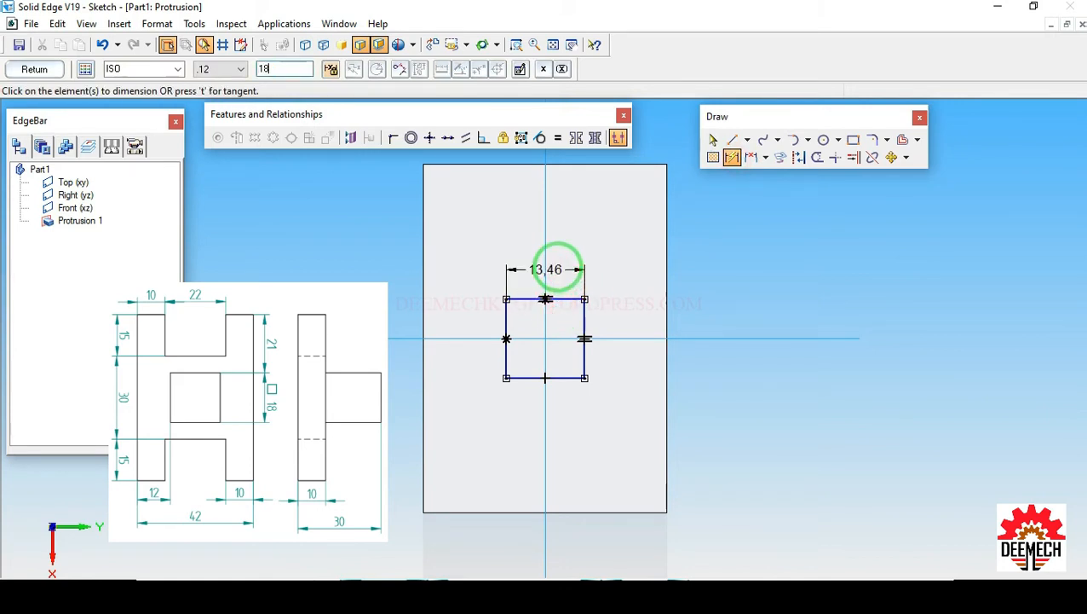
text(8)
key(Return)
click(599, 303)
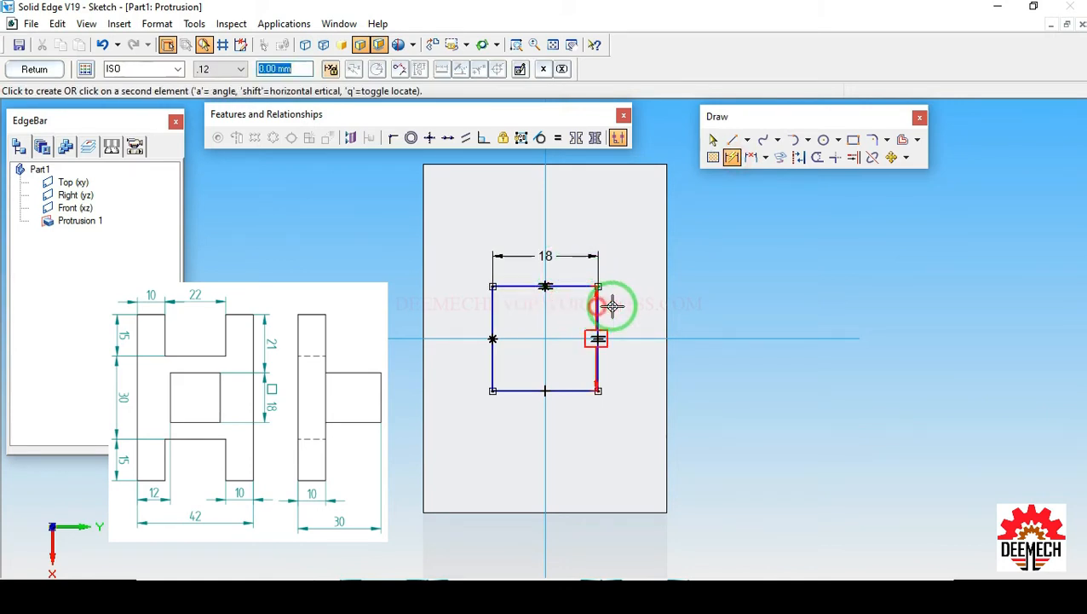
click(635, 310)
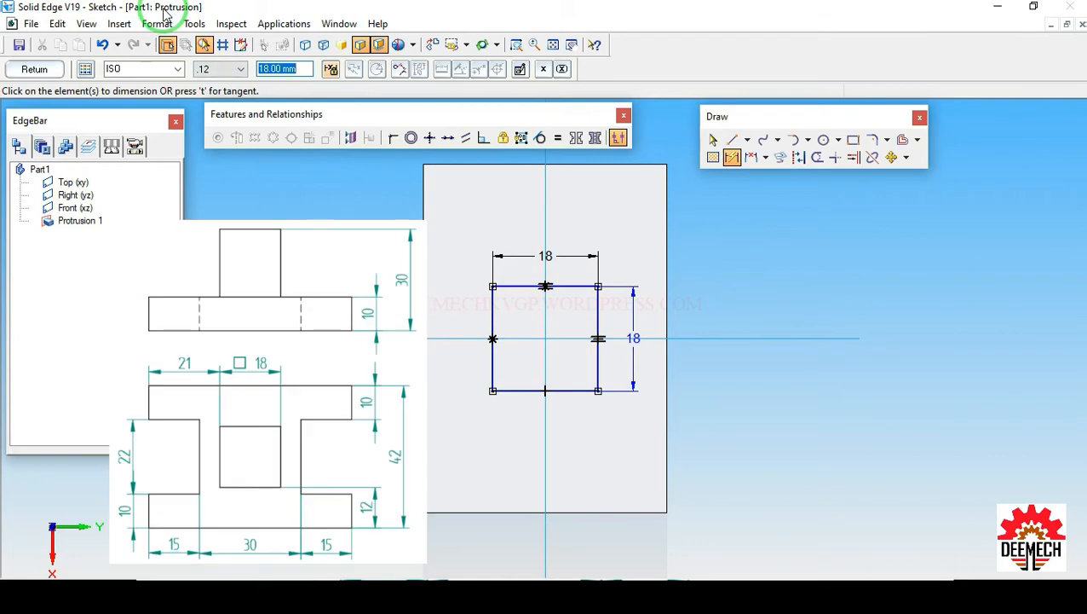
Step: Leave the sketch, extrude the square upward by 30-10 mm from the plate's top face, and finish the protrusion
click(39, 70)
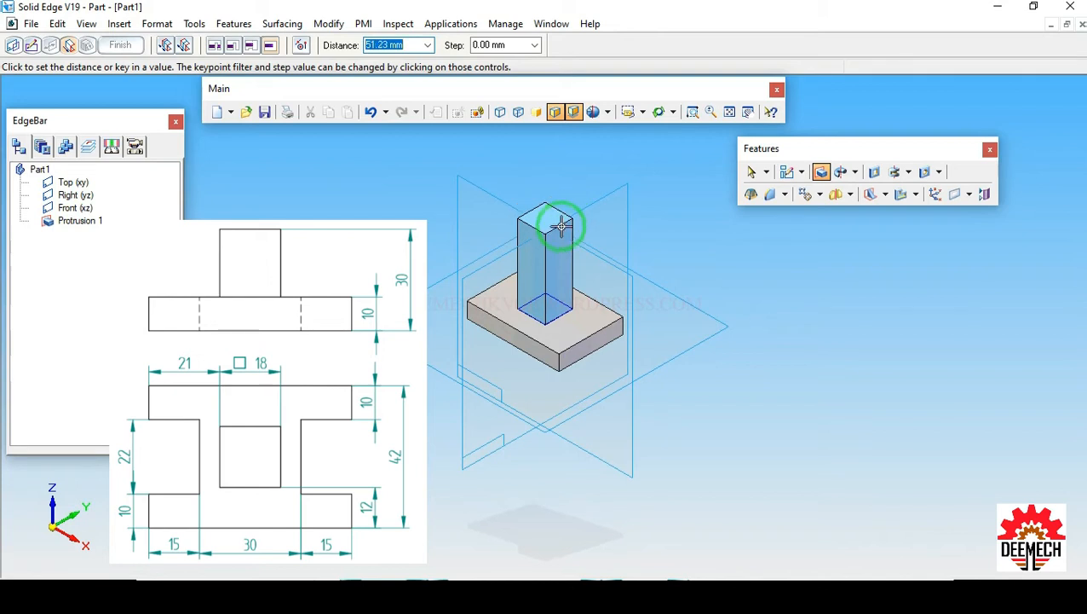
text(30-10)
key(Return)
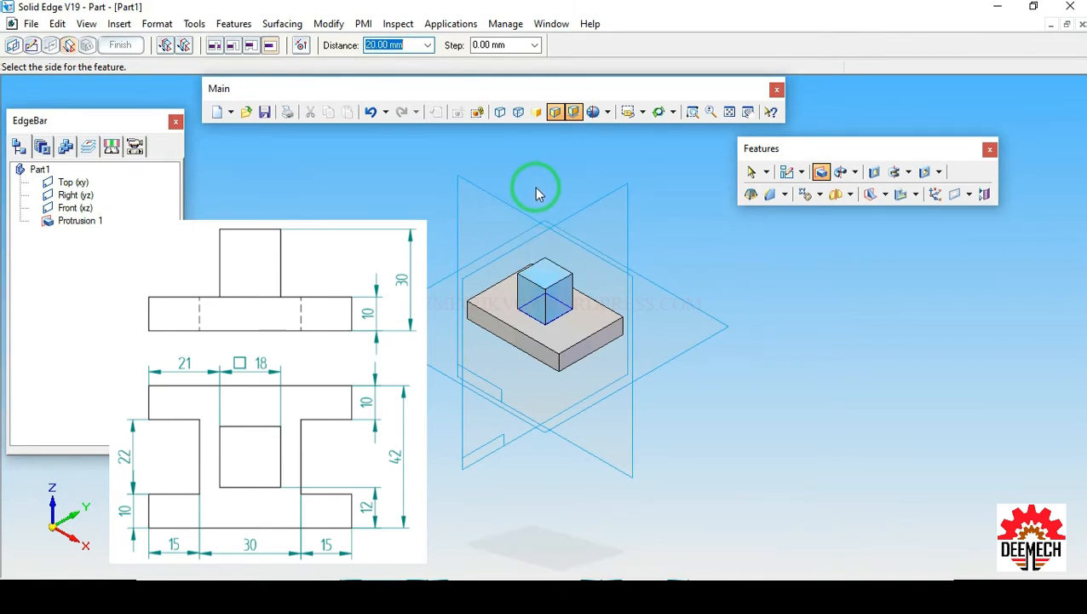
click(535, 187)
click(120, 45)
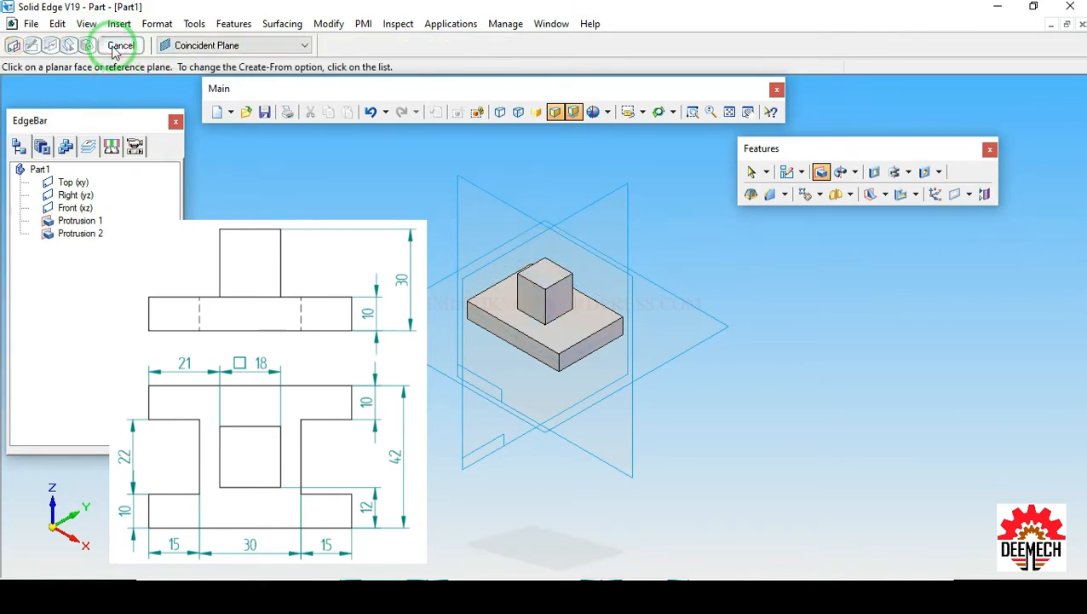
click(120, 45)
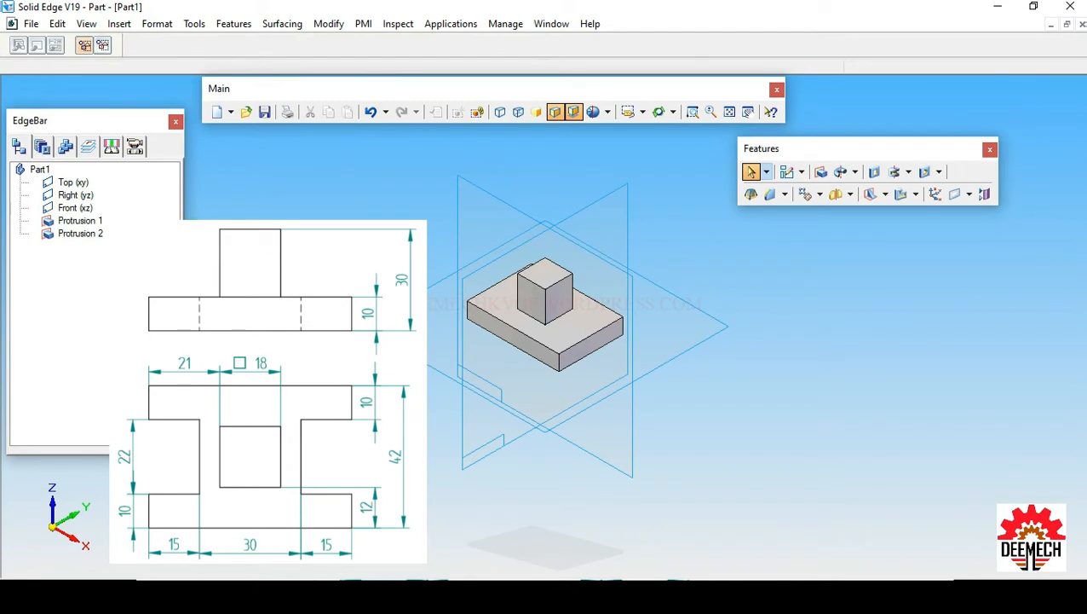
Step: Start a cutout sketch on the plate's top face and draw a rectangle between the boss and the plate's lower short edge
click(874, 172)
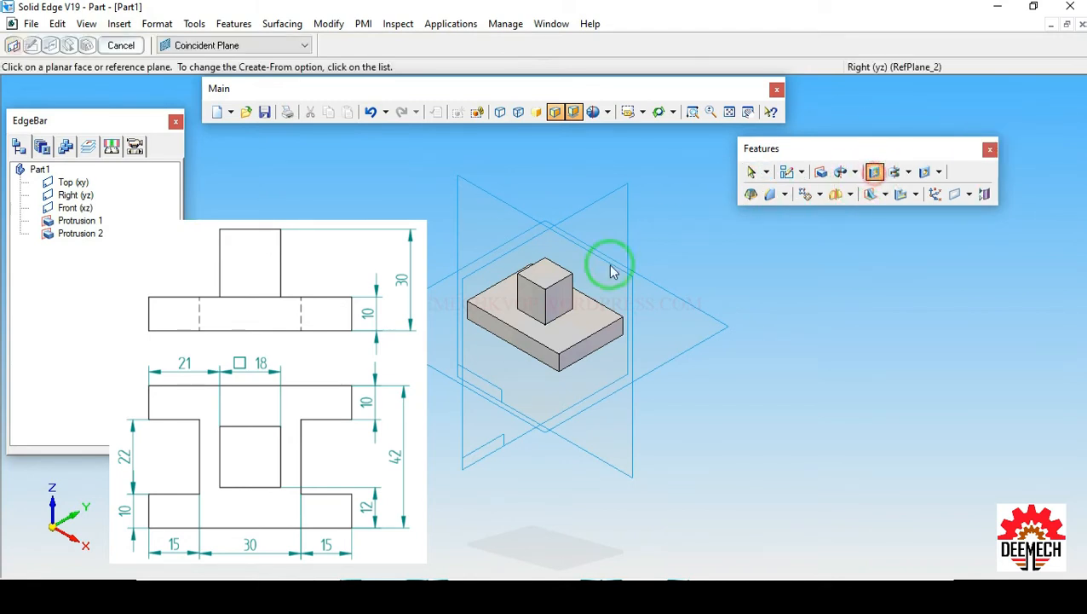
click(594, 334)
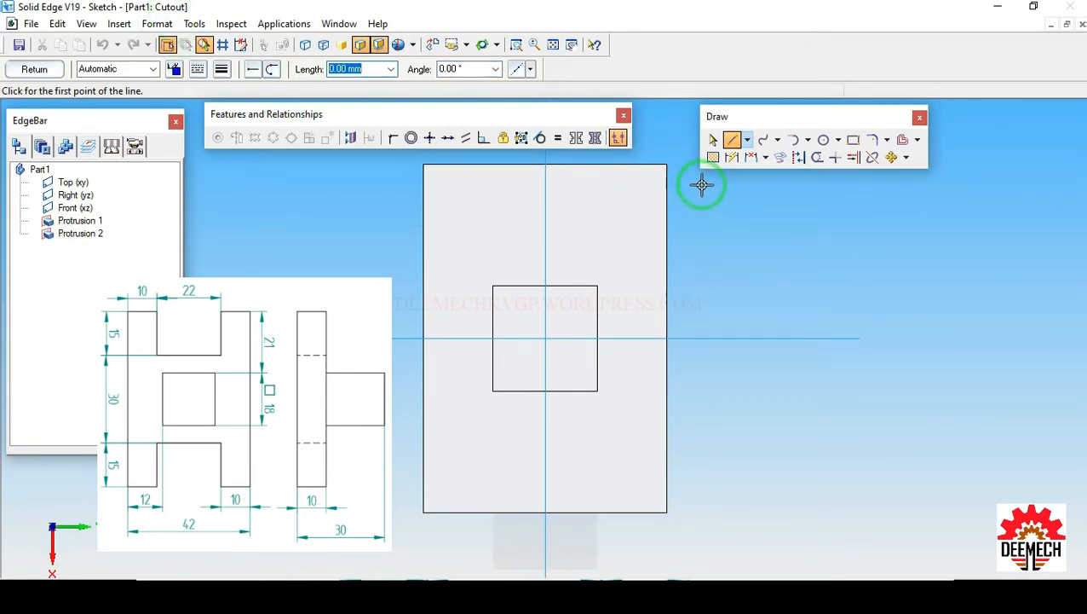
click(854, 141)
drag(524, 439, 603, 492)
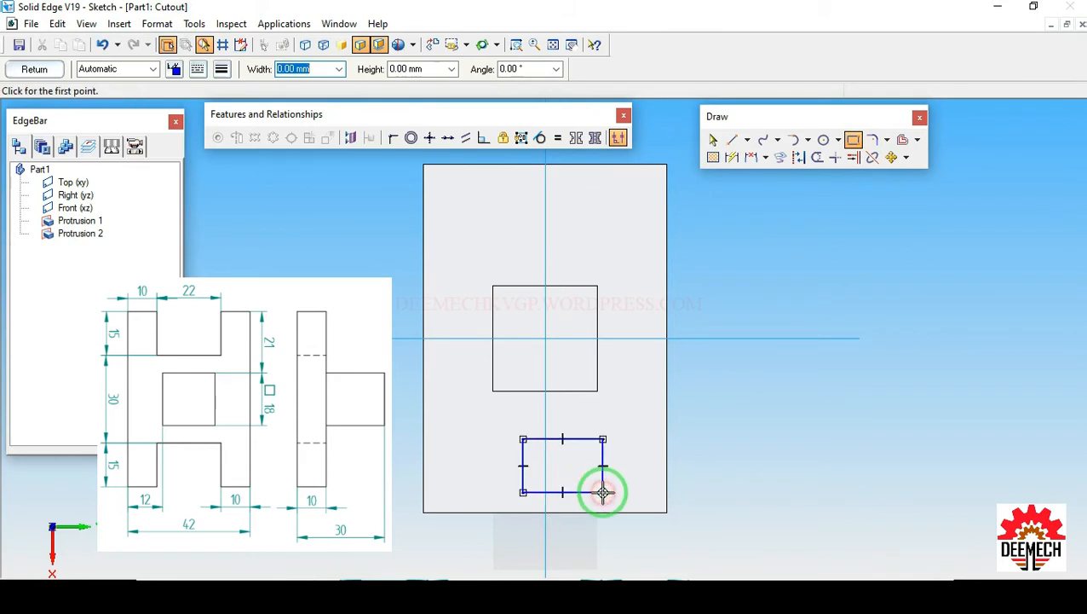
Step: Connect the rectangle's top edge midpoint to the vertical reference line and make its bottom edge collinear with the plate's lower edge
click(394, 138)
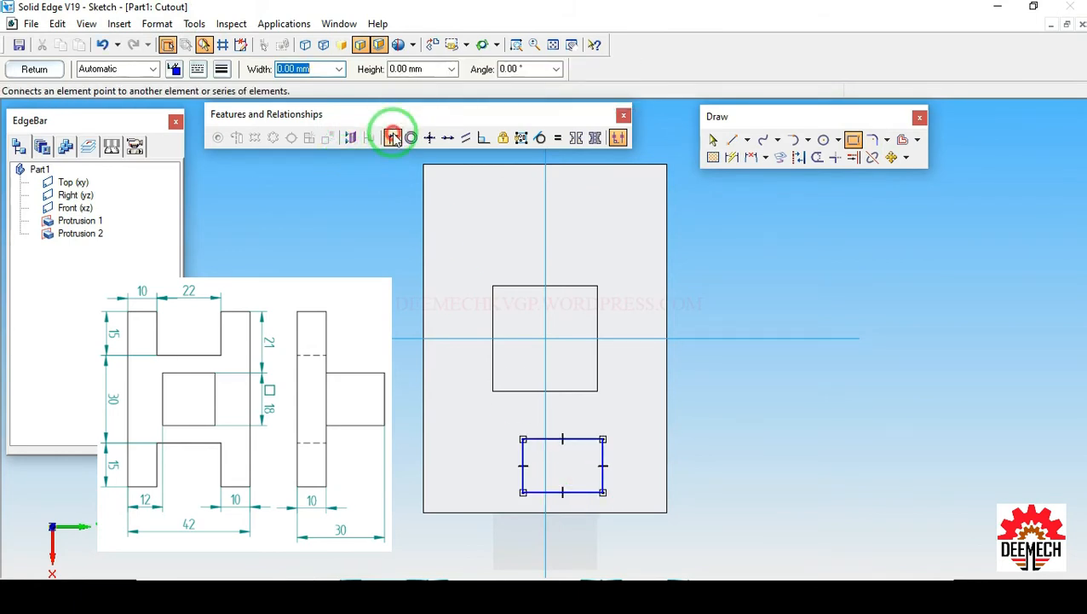
click(561, 439)
click(546, 422)
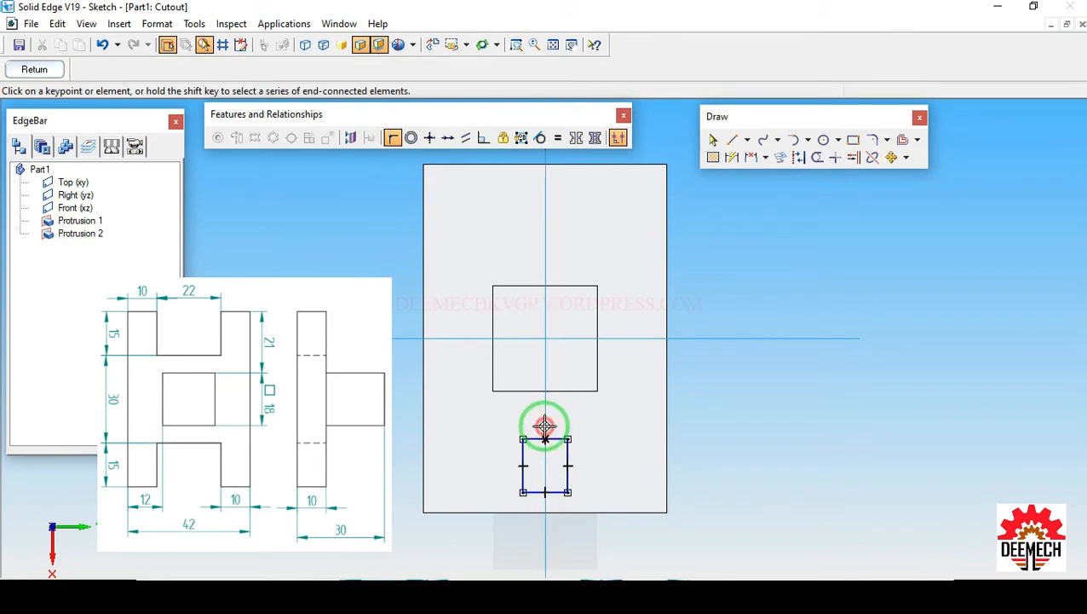
click(545, 438)
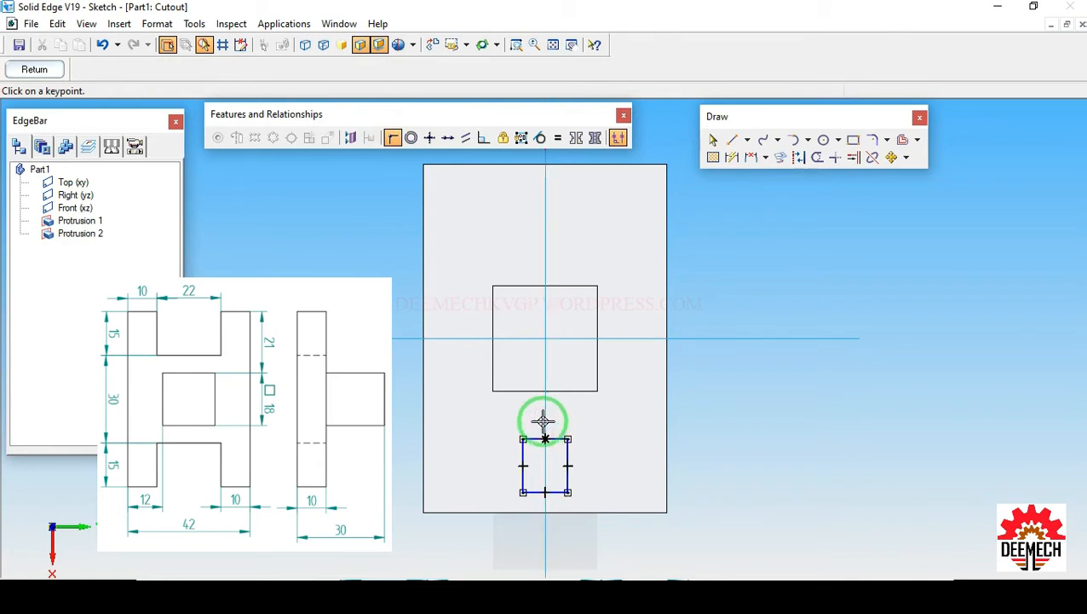
click(447, 137)
click(560, 491)
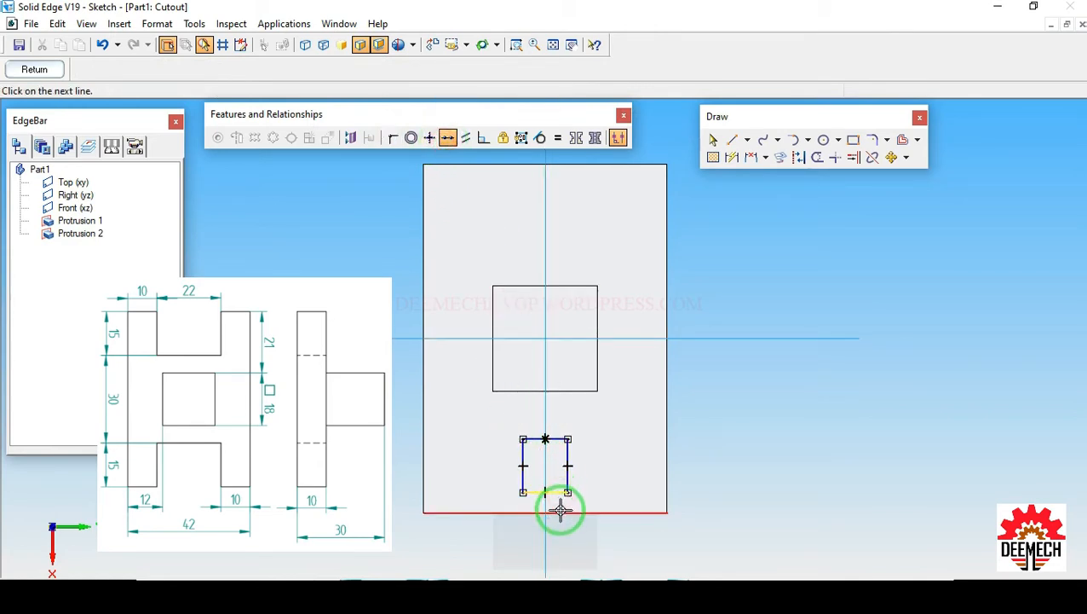
click(560, 511)
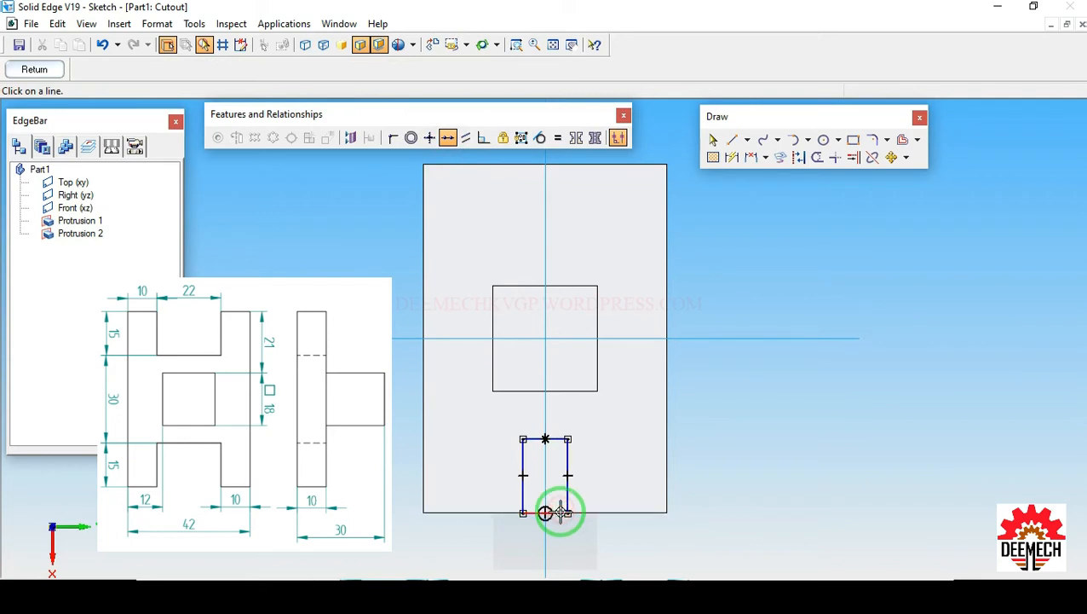
Step: Dimension the notch rectangle 22 mm wide and 15 mm high
click(731, 153)
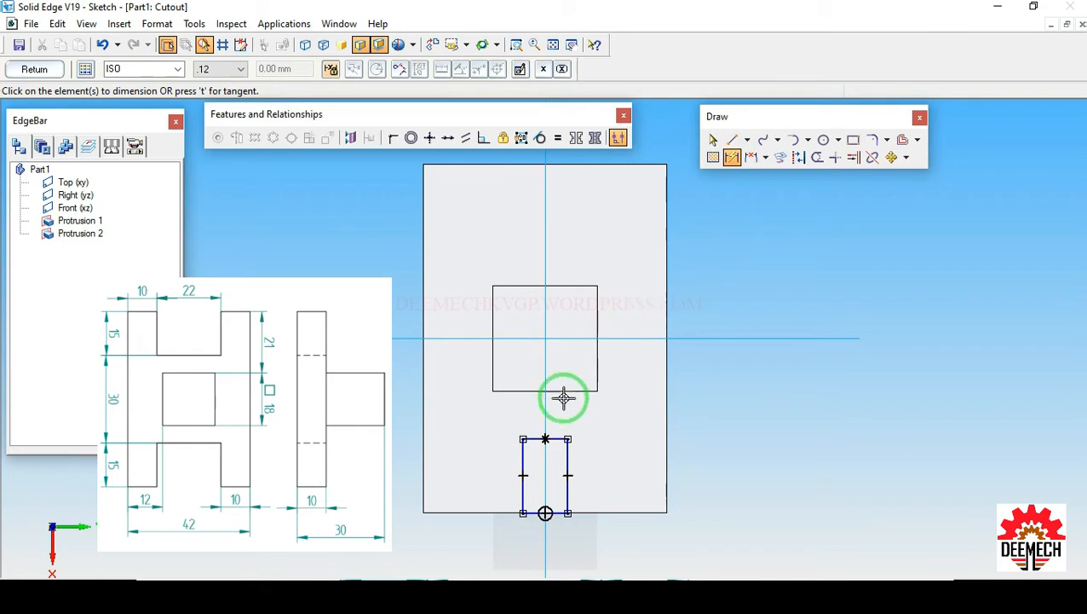
click(559, 440)
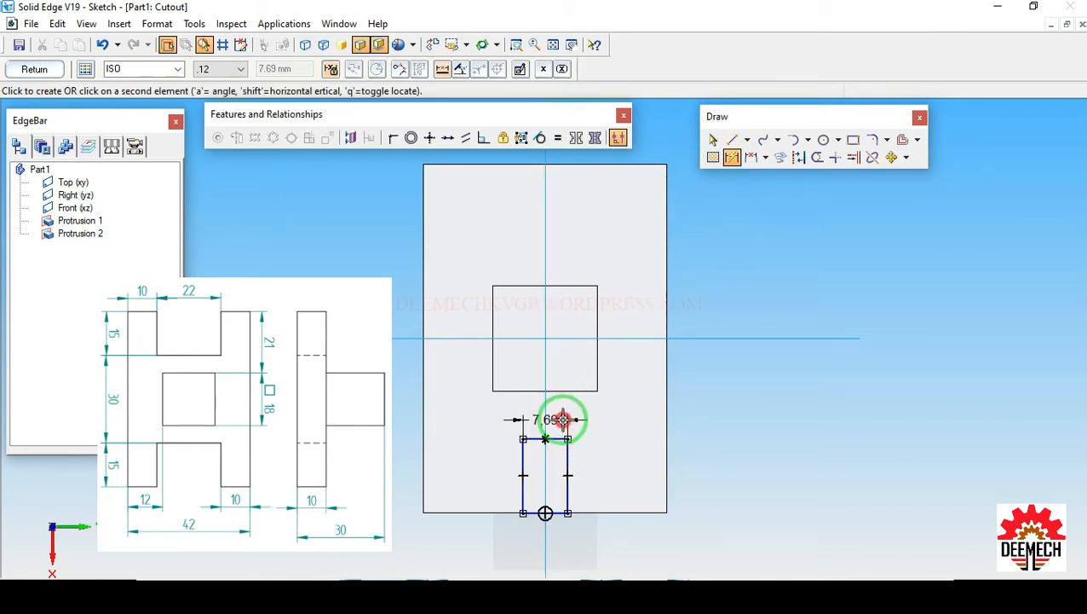
click(562, 419)
text(22)
key(Return)
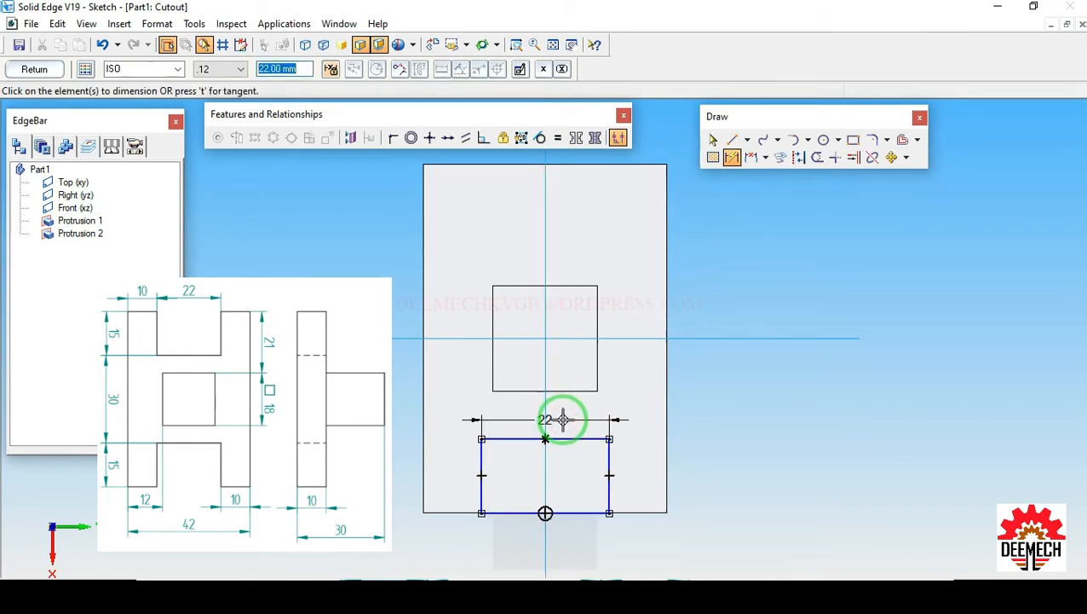
click(609, 463)
click(639, 464)
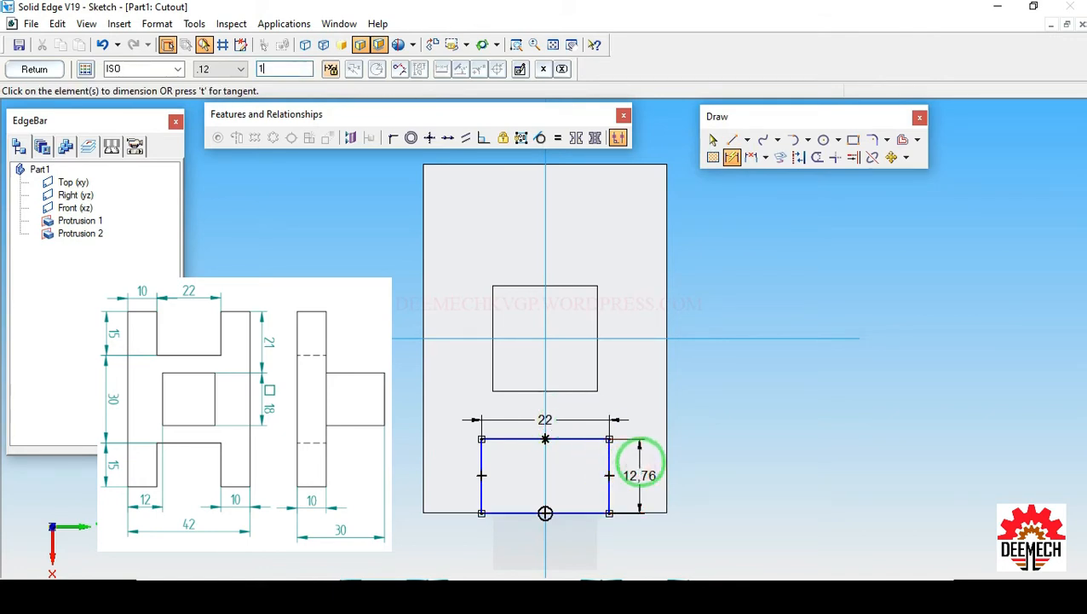
text(15)
key(Return)
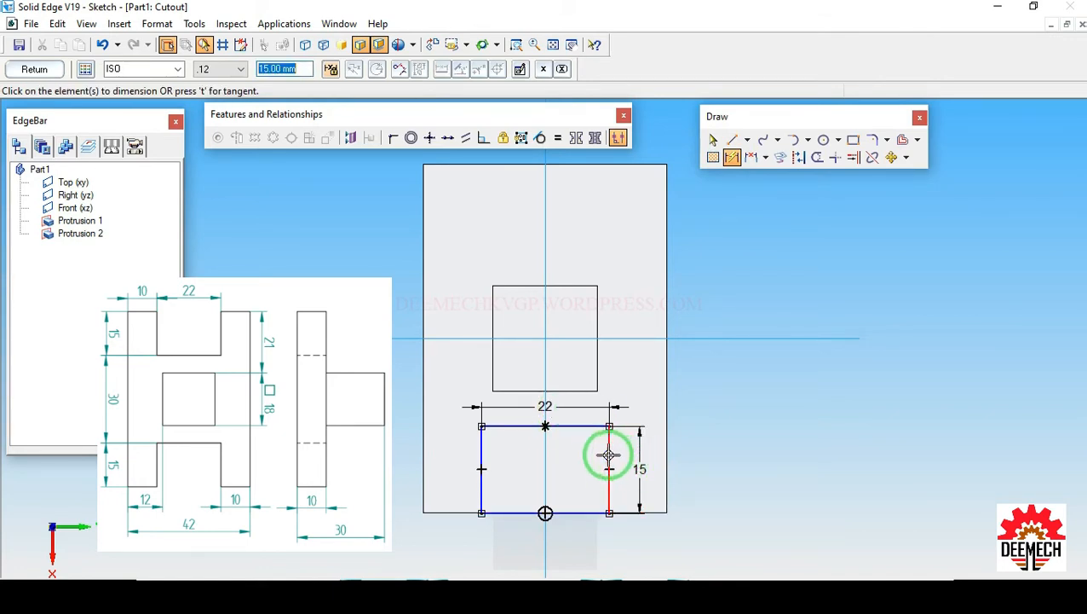
Step: Dimension the distances from the notch rectangle's right and left edges to the plate's adjacent long edges
click(609, 454)
click(663, 451)
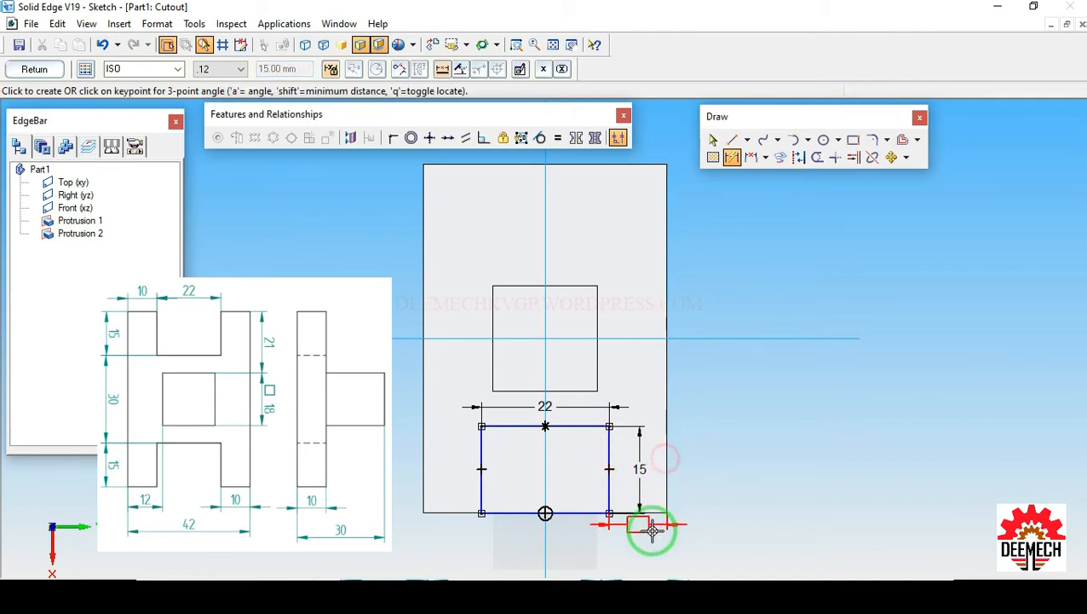
click(650, 540)
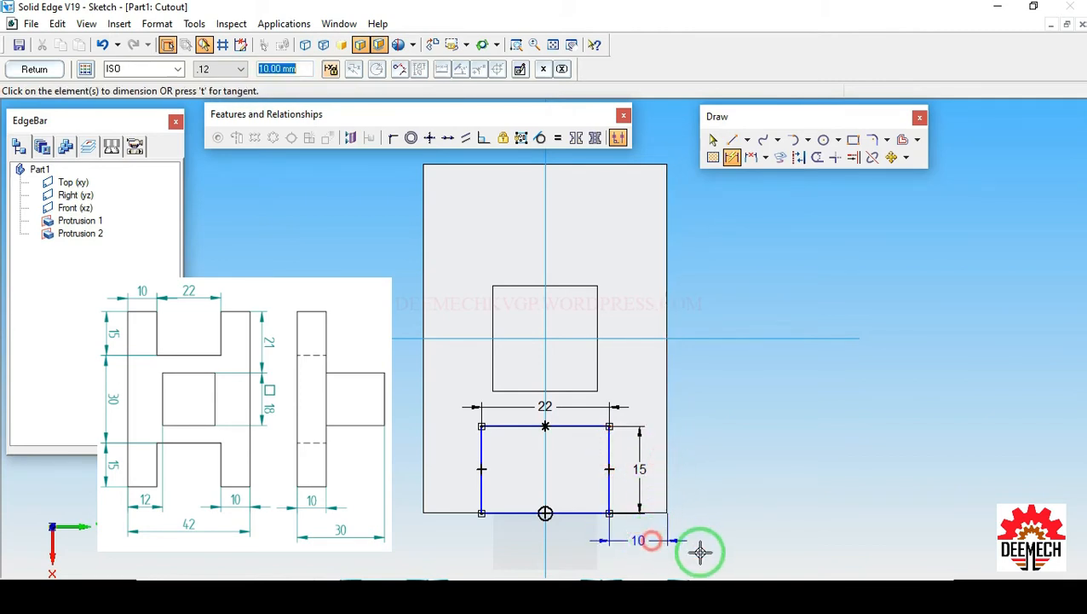
click(481, 454)
click(427, 461)
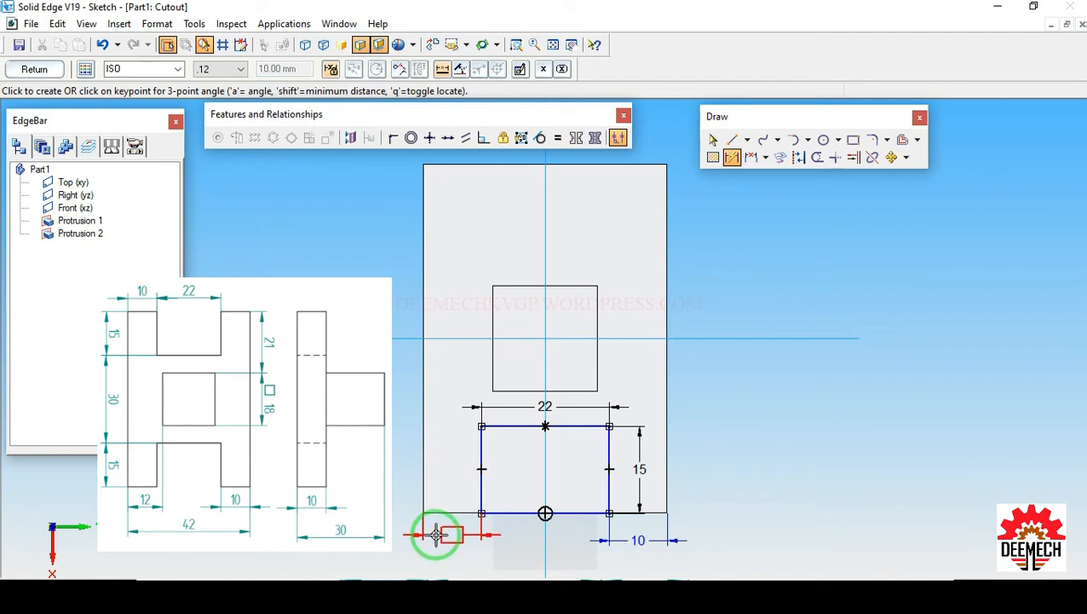
click(437, 535)
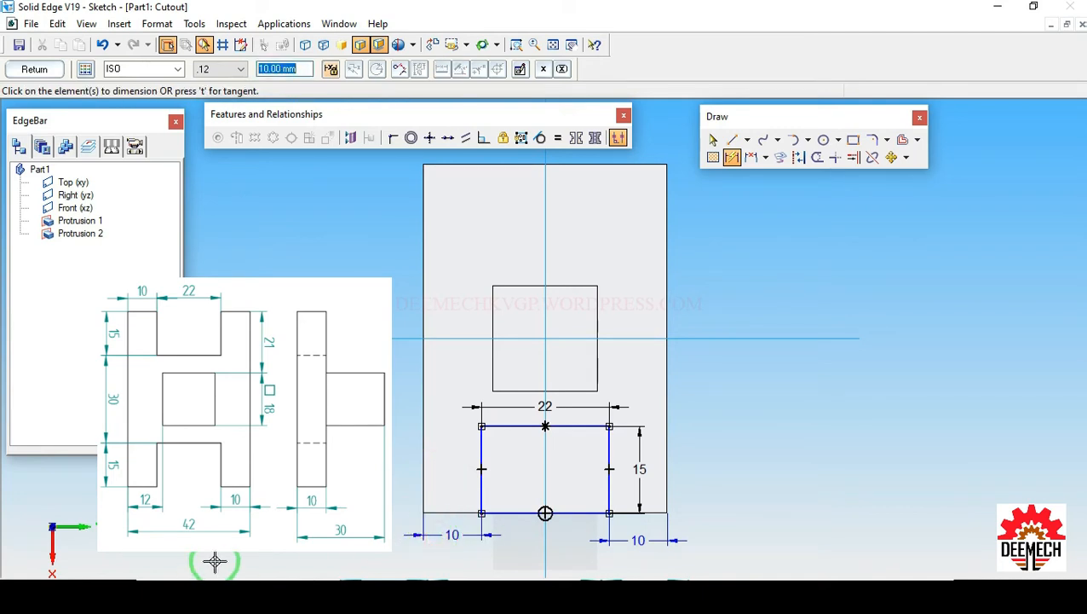
Step: Mirror the notch rectangle about the horizontal reference line to place a copy at the plate's opposite end
click(511, 426)
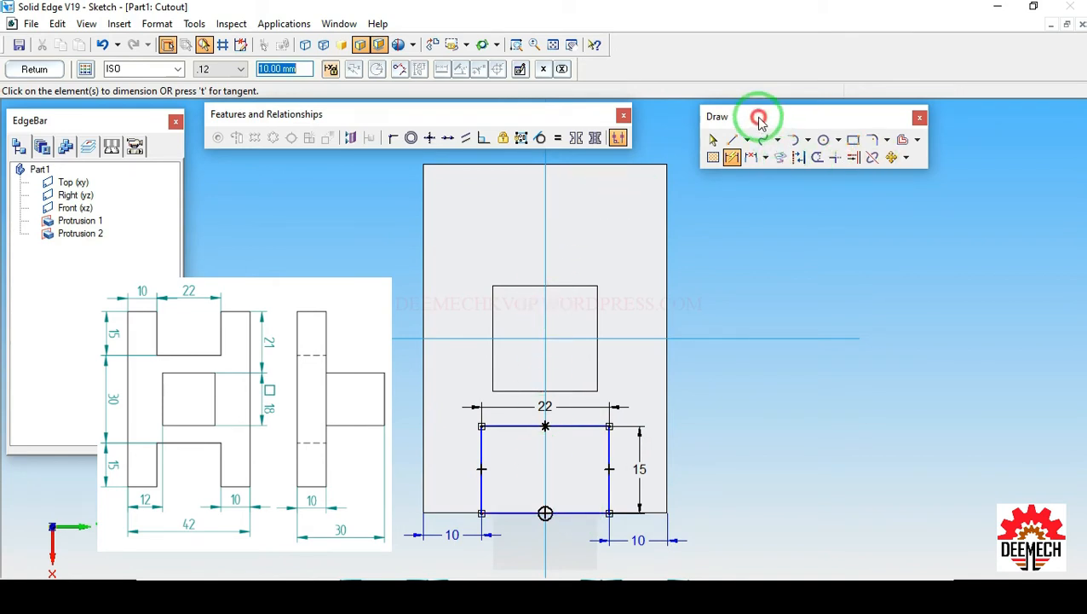
drag(759, 114, 747, 112)
click(895, 156)
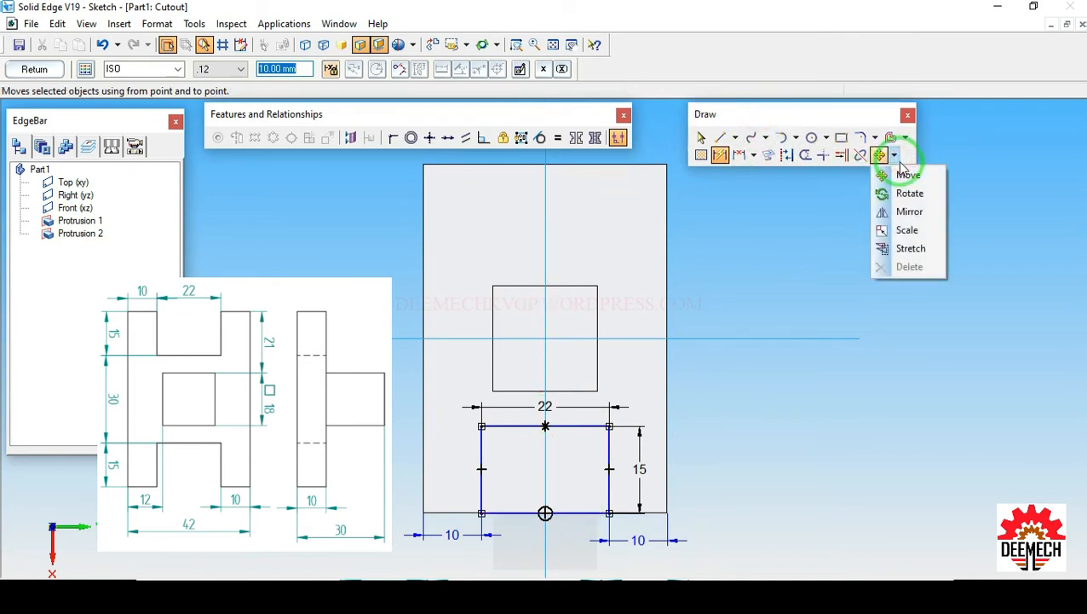
click(912, 212)
mouse_move(361, 376)
mouse_down()
mouse_move(540, 478)
mouse_move(728, 553)
mouse_up()
right_click(729, 553)
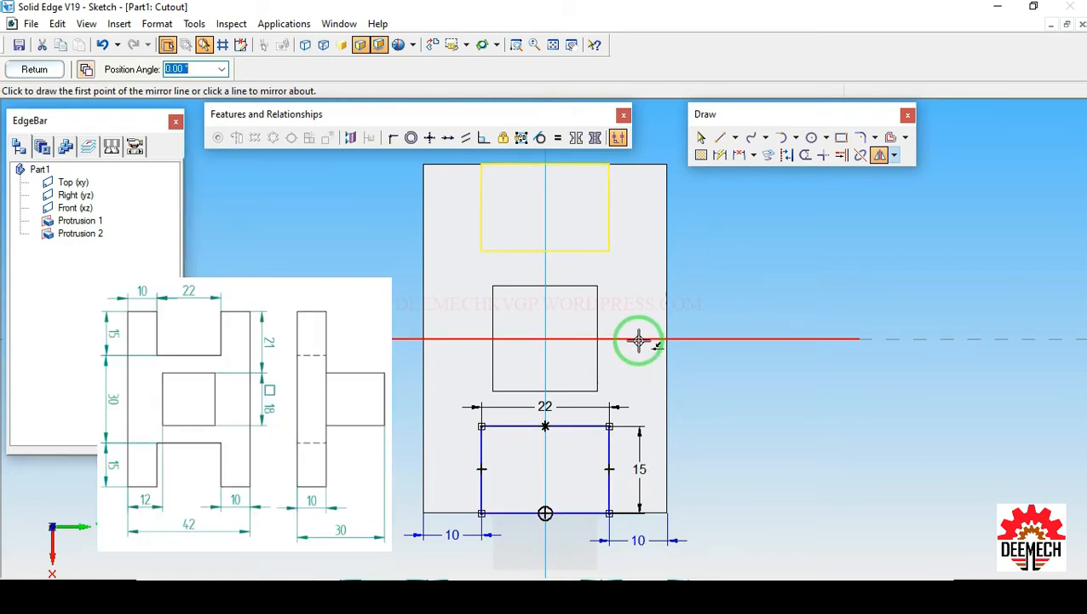
click(637, 340)
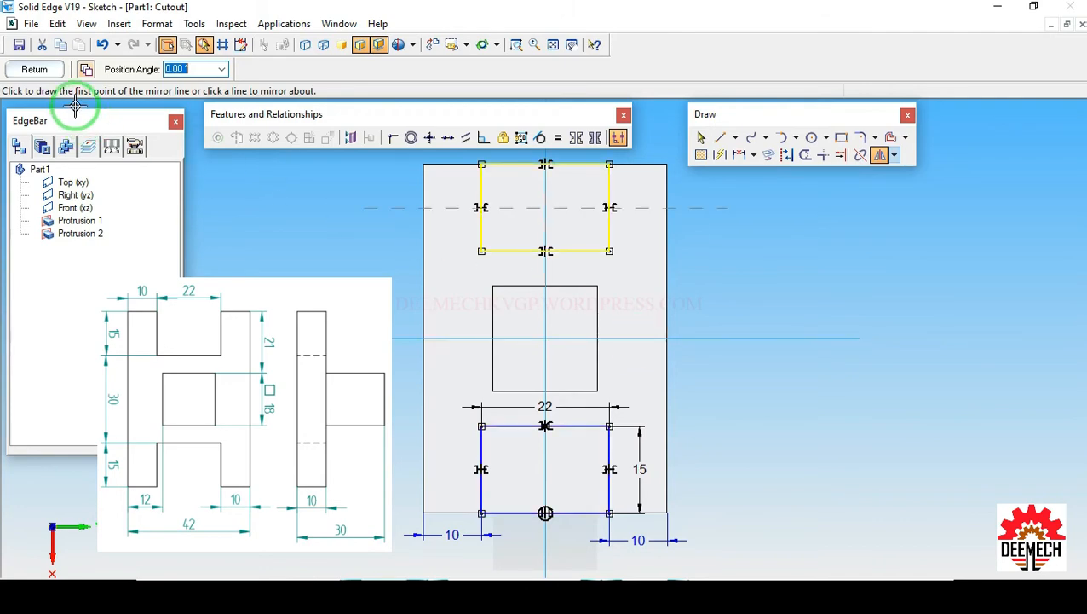
Step: Leave the sketch, cut both rectangles down through the plate's full thickness, and finish the cutout
click(35, 70)
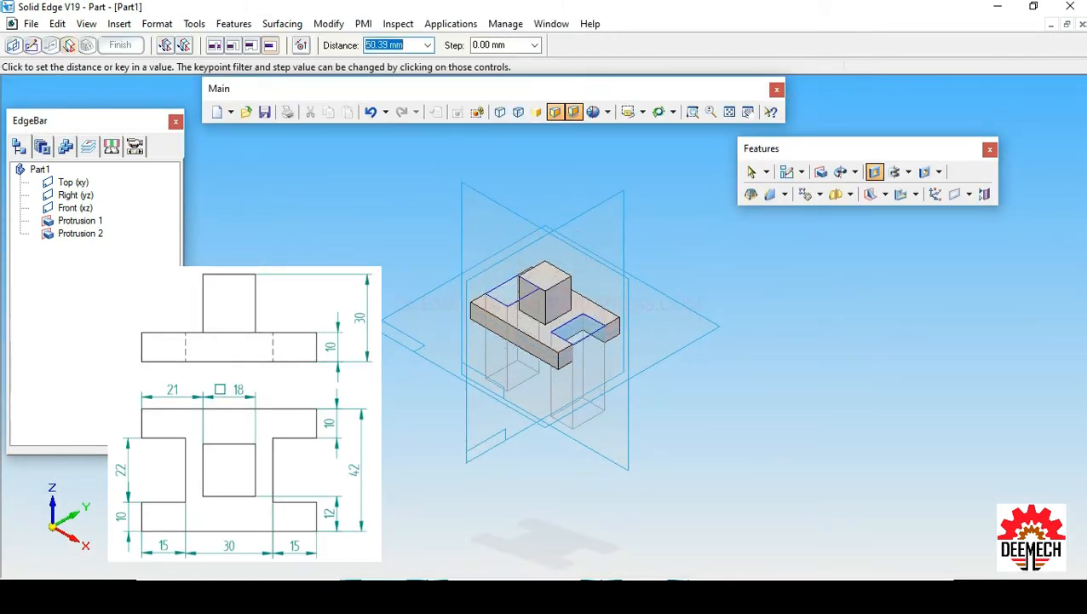
key(Return)
click(119, 46)
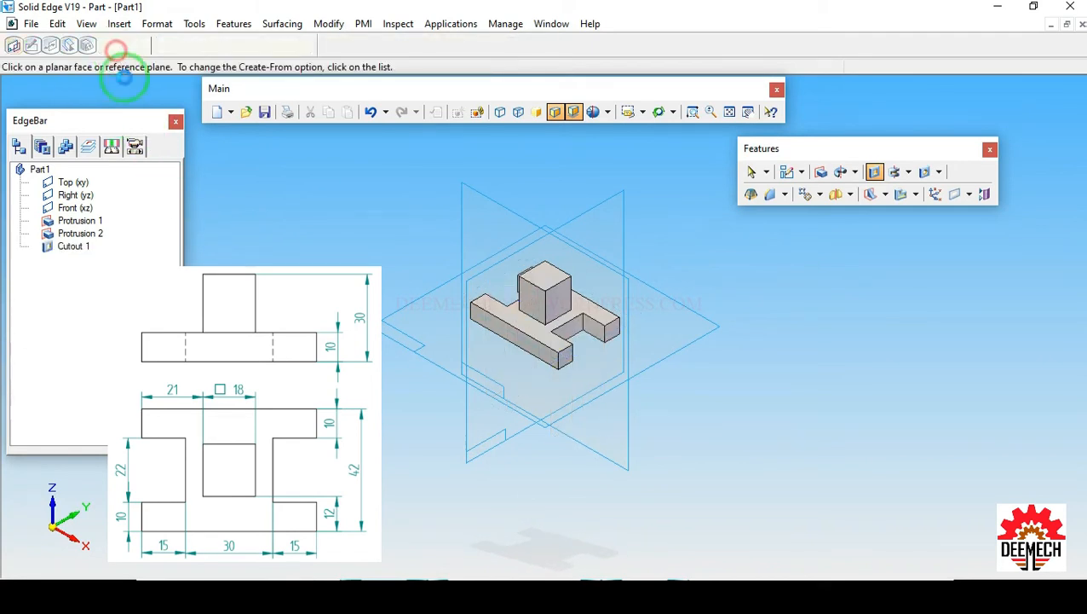
click(123, 46)
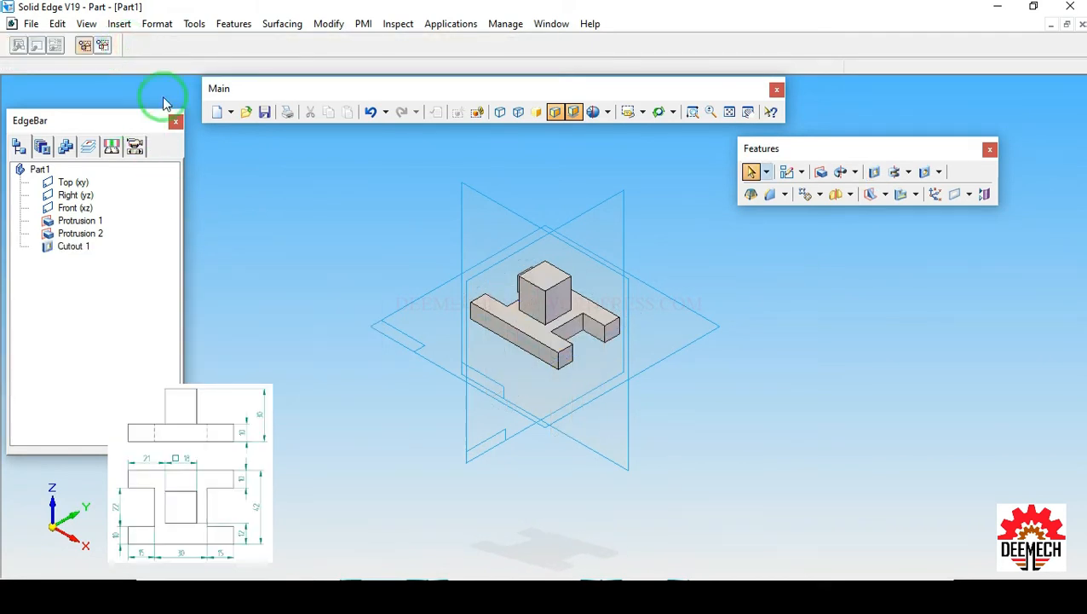
Step: Inspect the part in front and top views with hidden edges shown, and return to a shaded isometric view
middle_drag(731, 265, 680, 154)
click(630, 111)
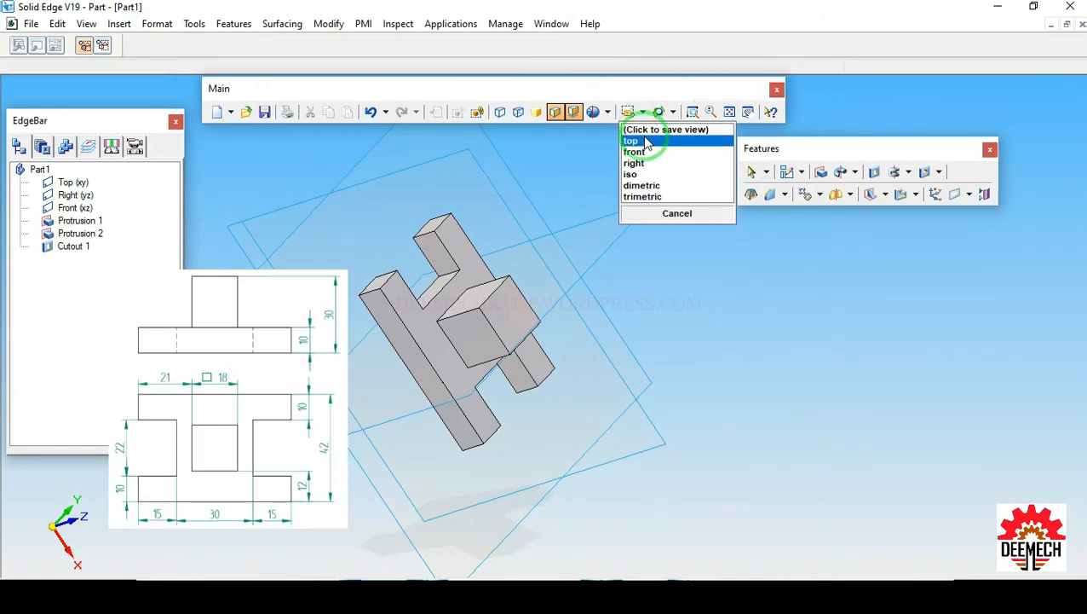
click(650, 156)
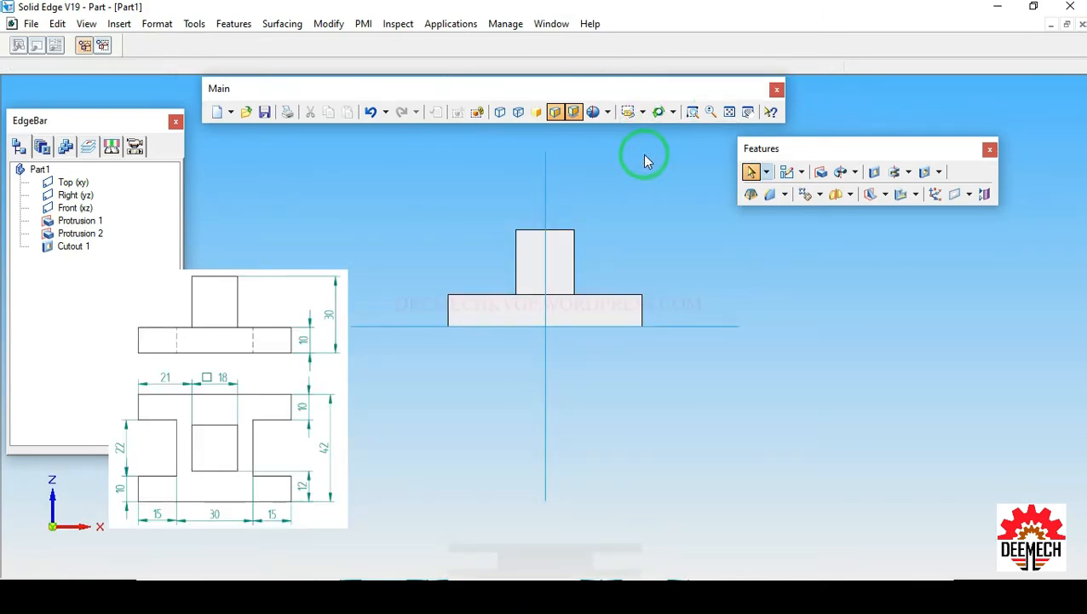
click(518, 112)
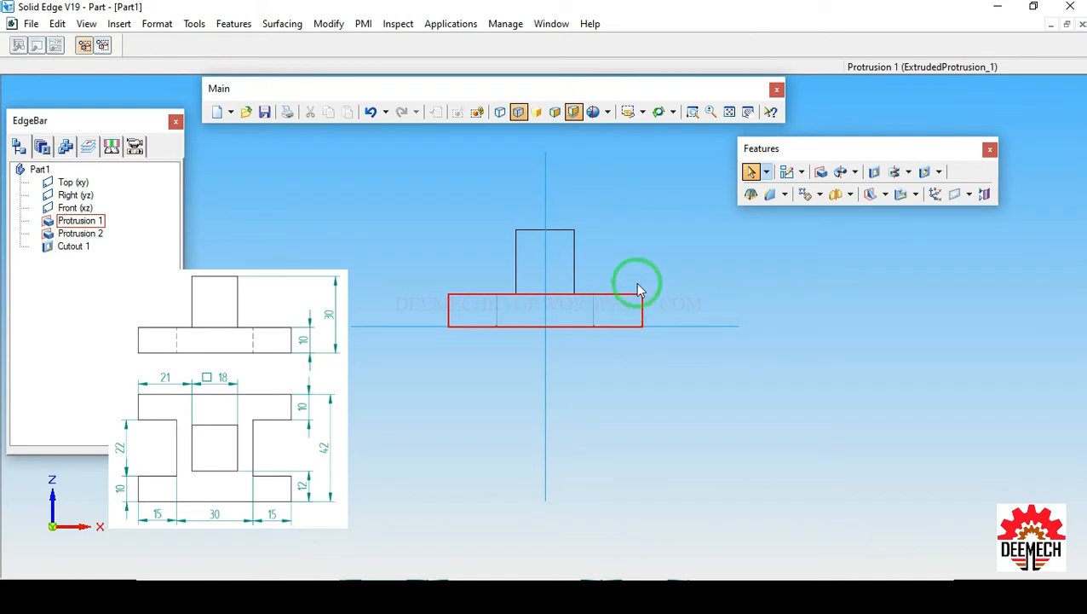
click(643, 112)
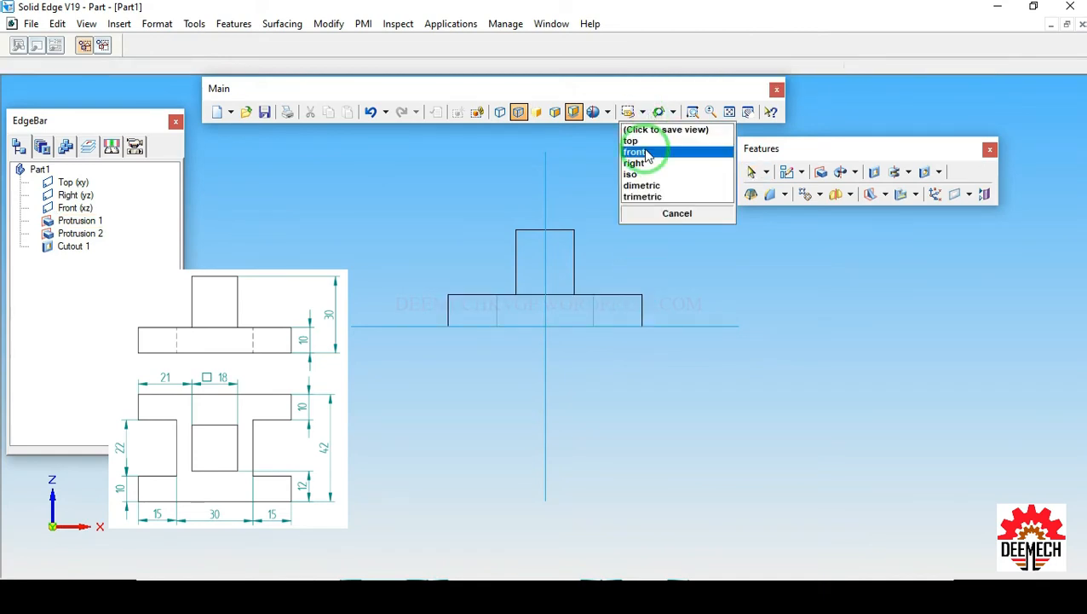
click(646, 152)
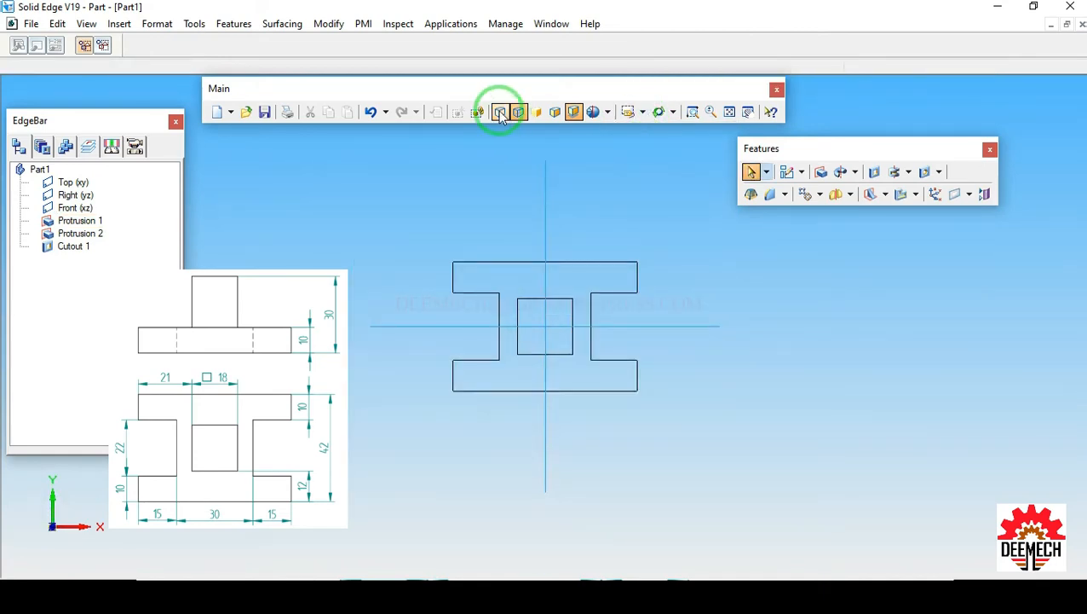
scroll(748, 360, up, 1)
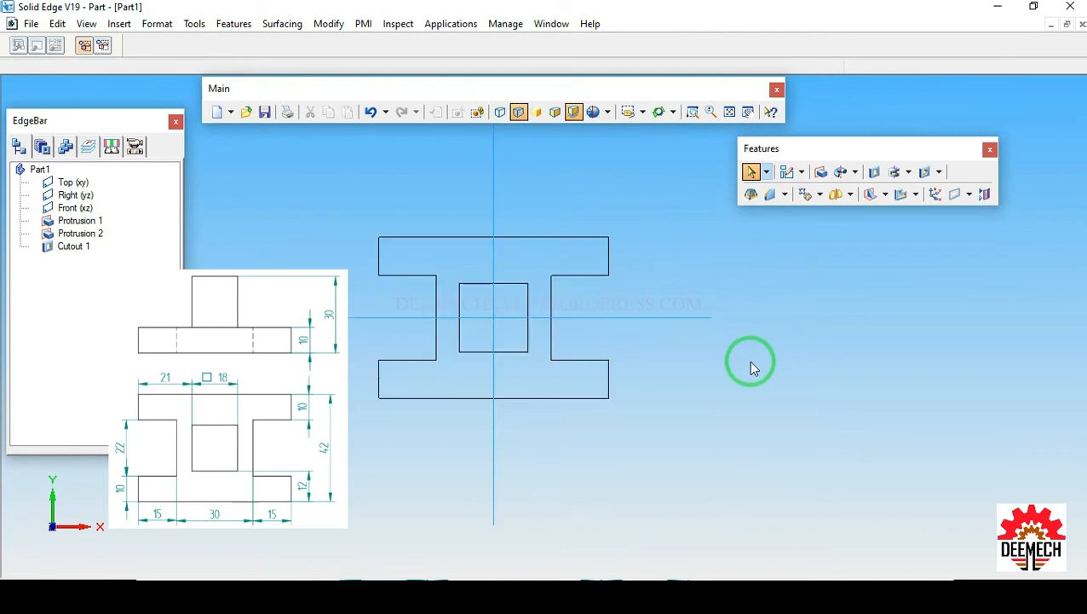
click(554, 117)
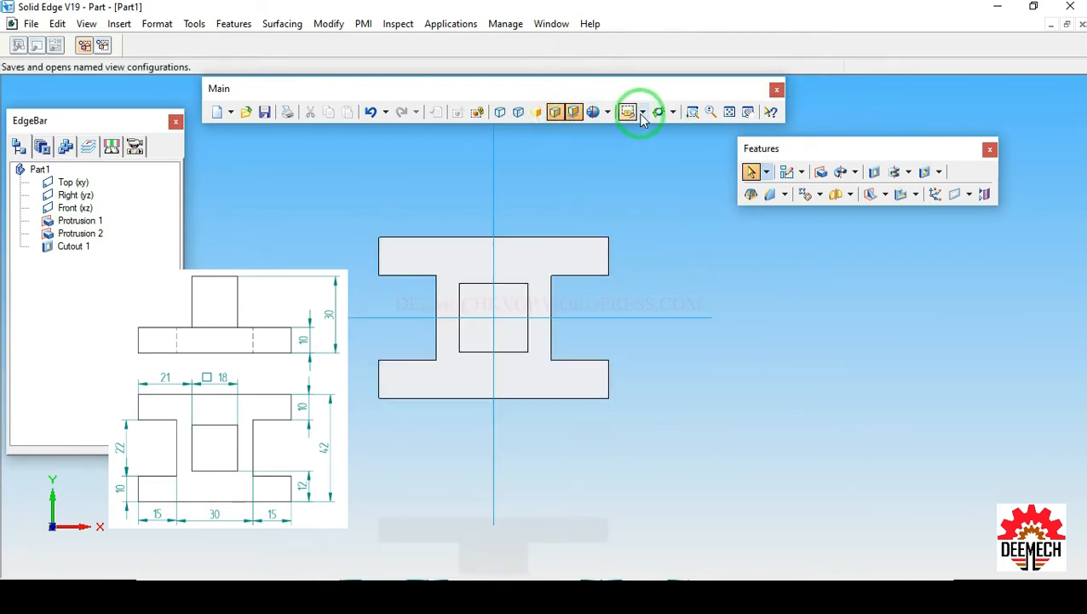
click(643, 116)
click(636, 169)
click(730, 114)
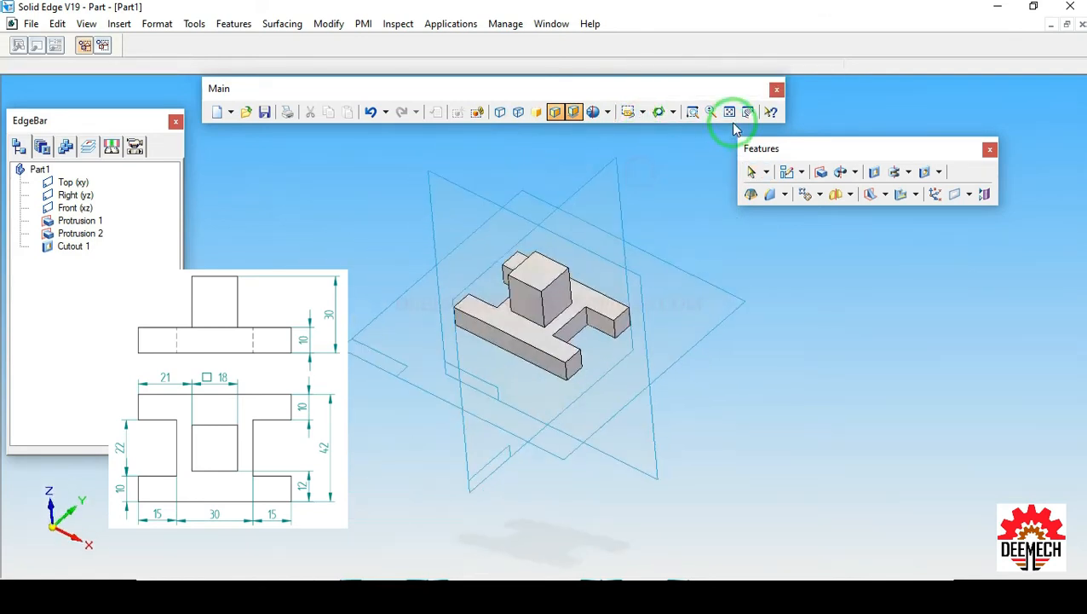
click(437, 395)
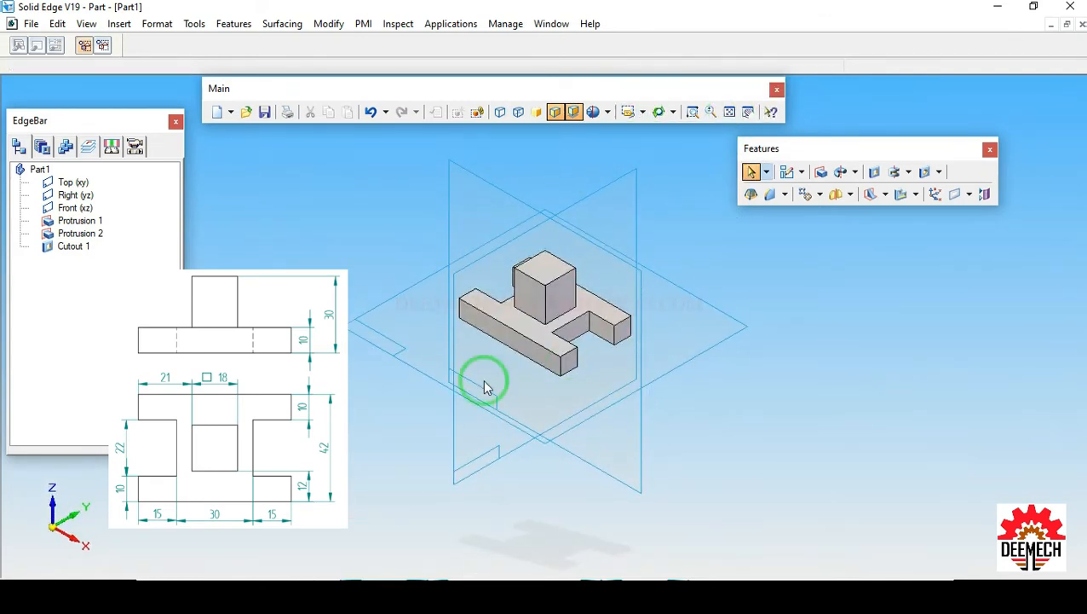
Step: Set the document title to 3D11 in the part's file properties
click(30, 23)
click(54, 118)
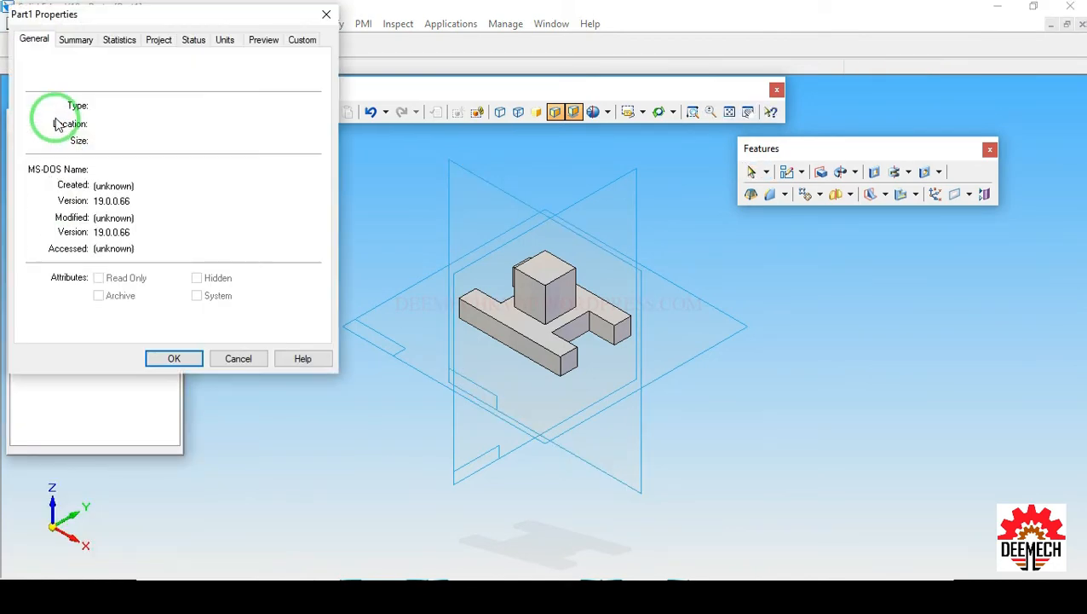
click(75, 39)
click(96, 67)
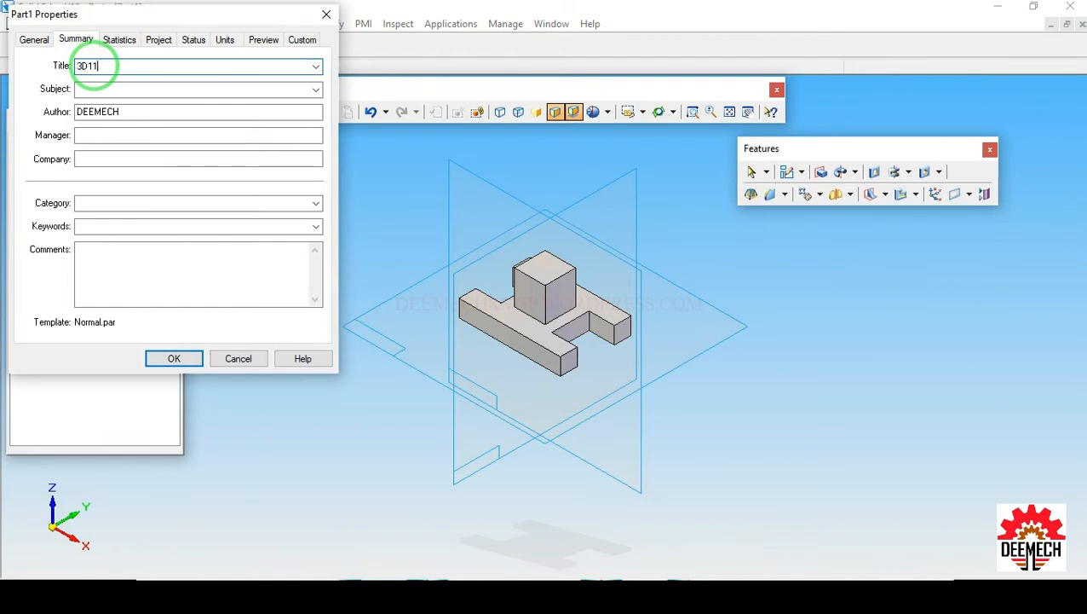
click(179, 359)
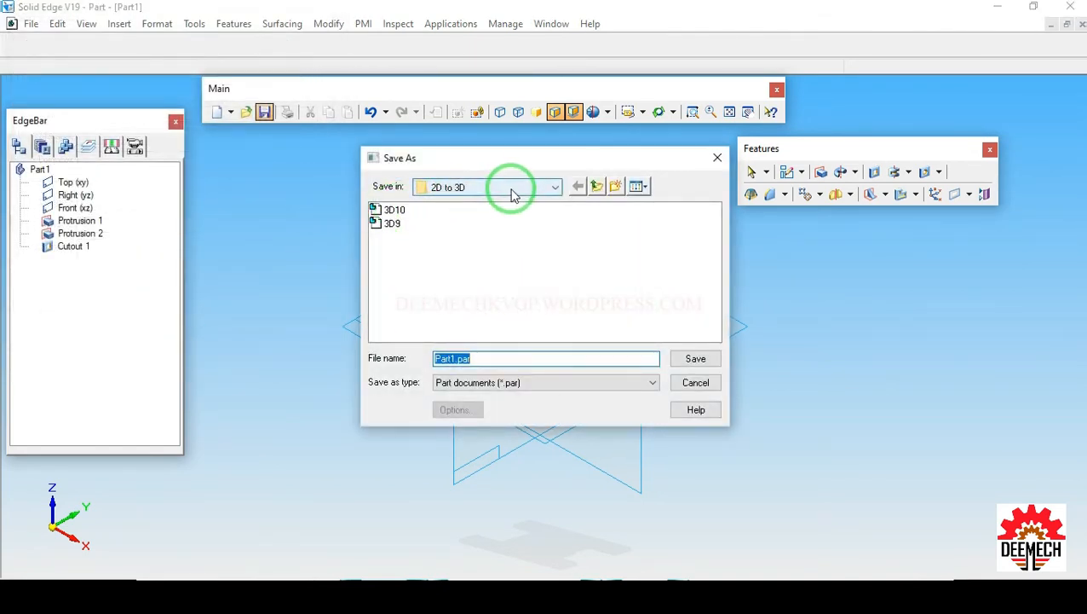
Step: Save the part as 3D11 in the 2D to 3D folder on Local Disk (D:)
click(532, 189)
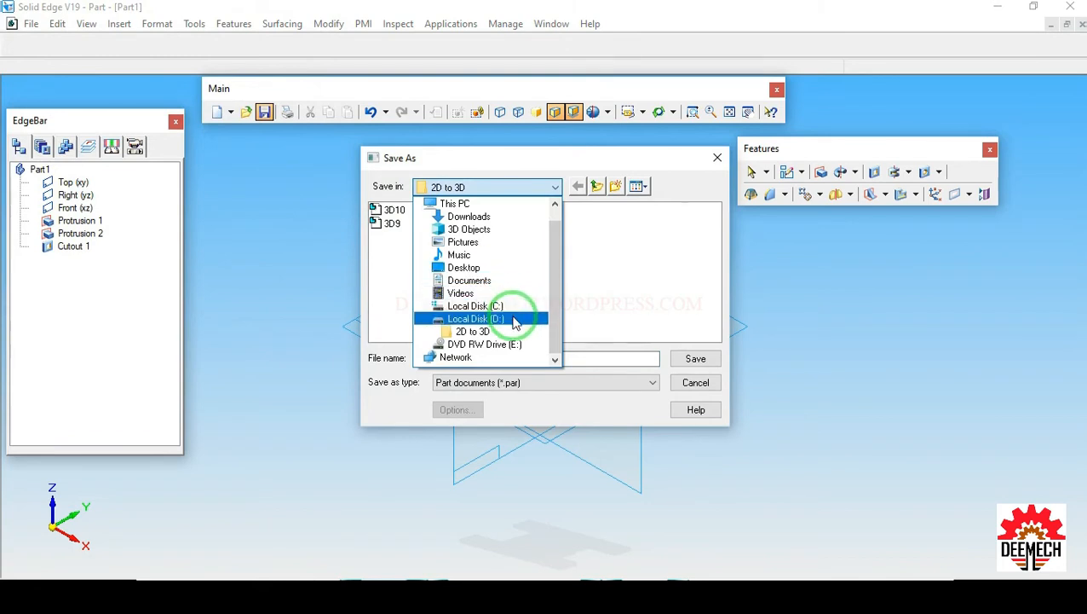
click(511, 319)
double_click(415, 213)
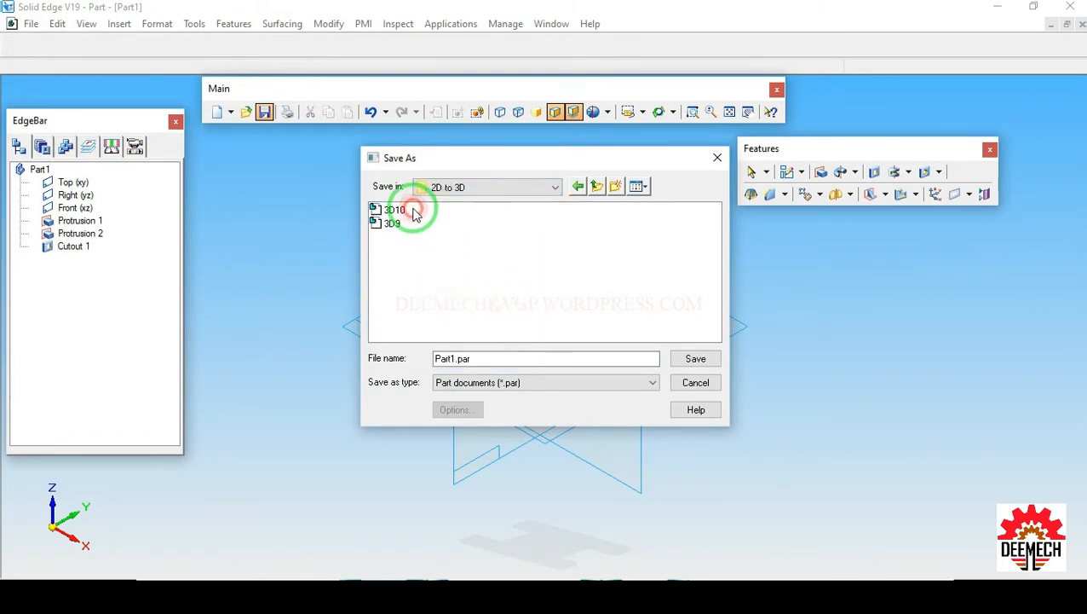
drag(485, 361, 352, 357)
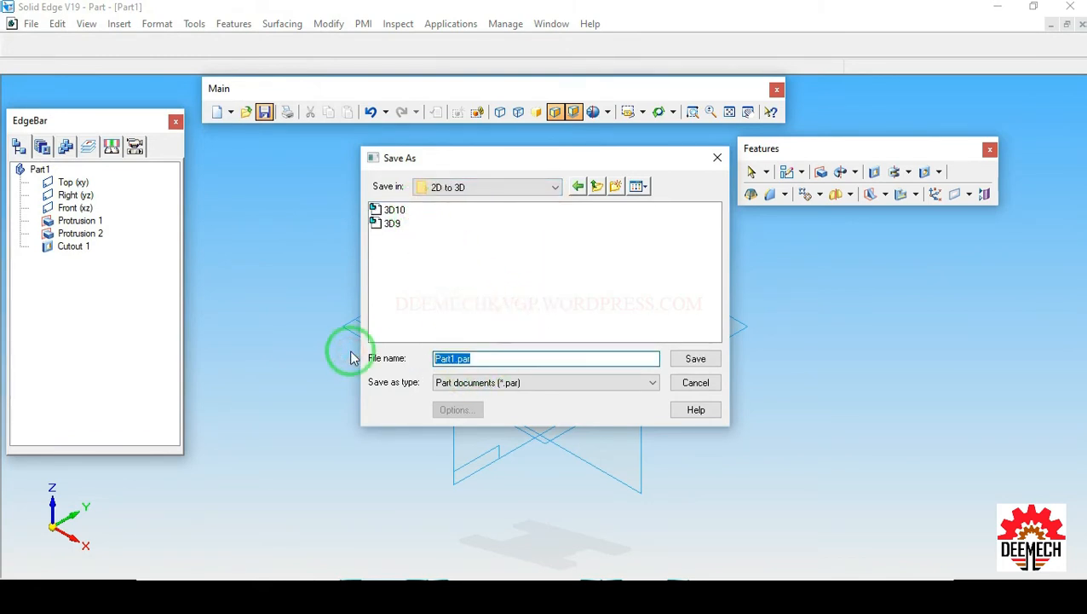
text(3D11)
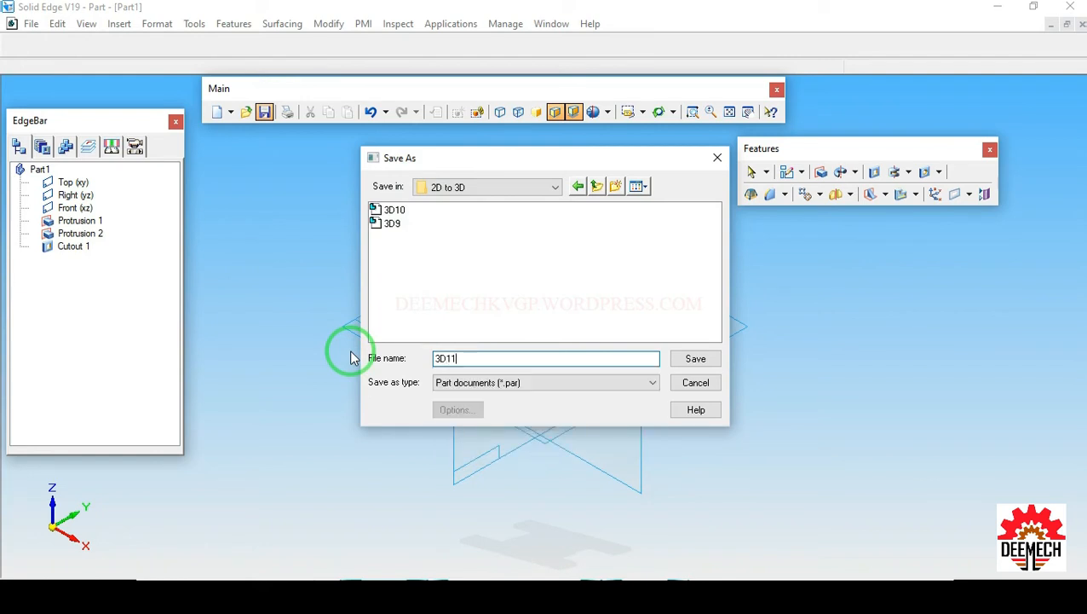
click(694, 361)
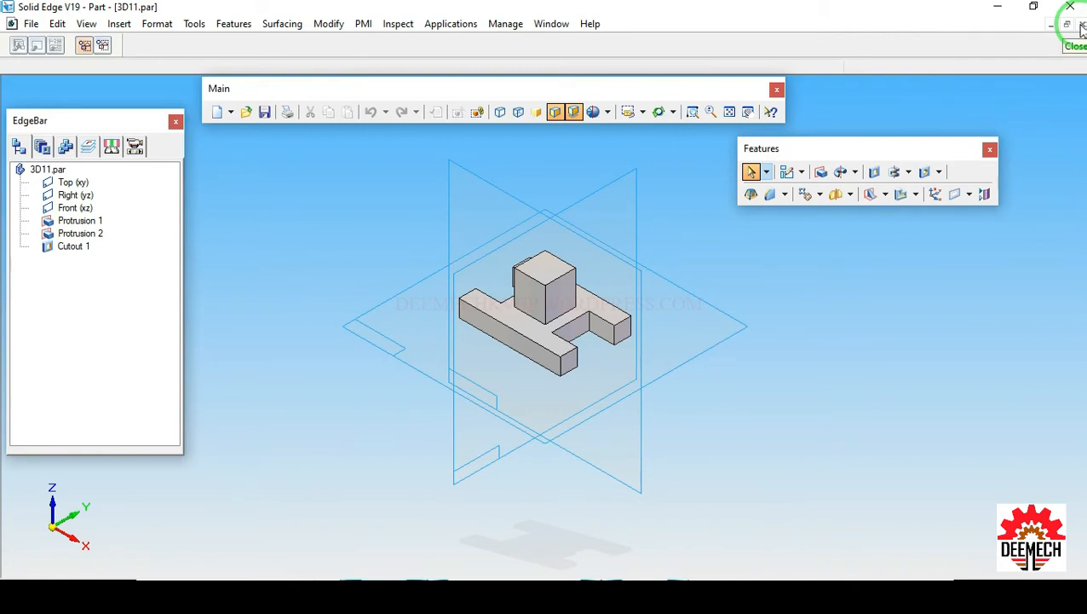
Step: Close the part document and create a new drawing
click(1082, 27)
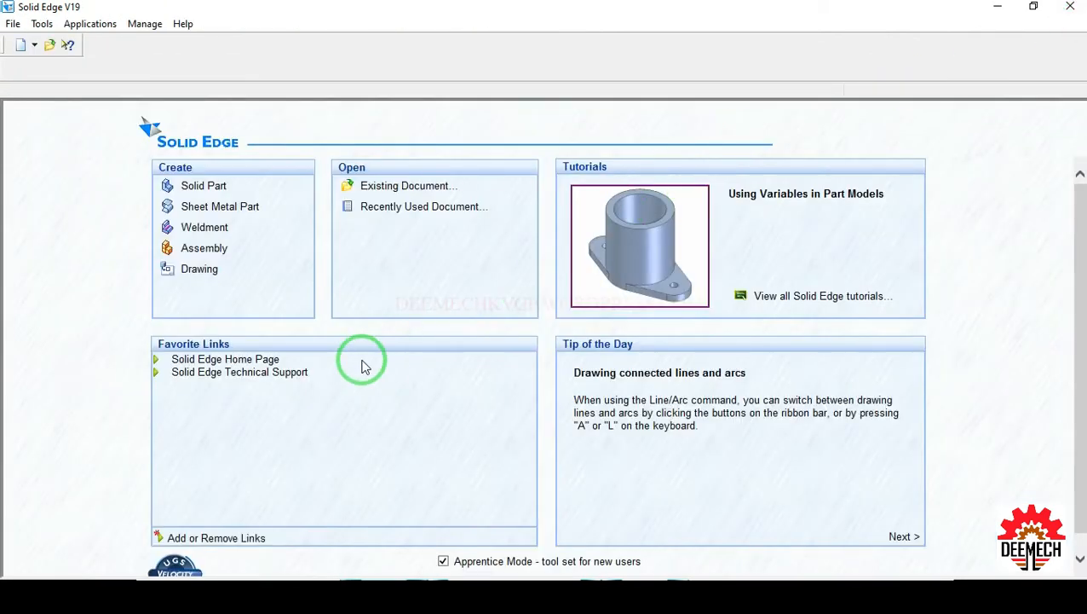
click(193, 271)
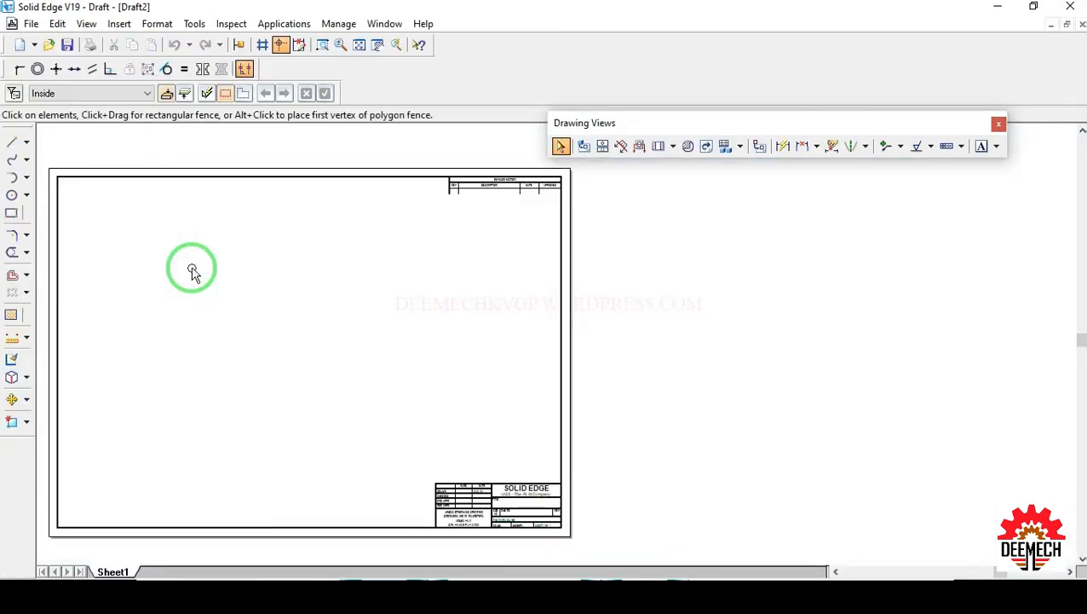
Step: Check the list of displayed toolbars and move the floating Drawing Views toolbar over the drawing sheet
click(86, 23)
mouse_move(114, 219)
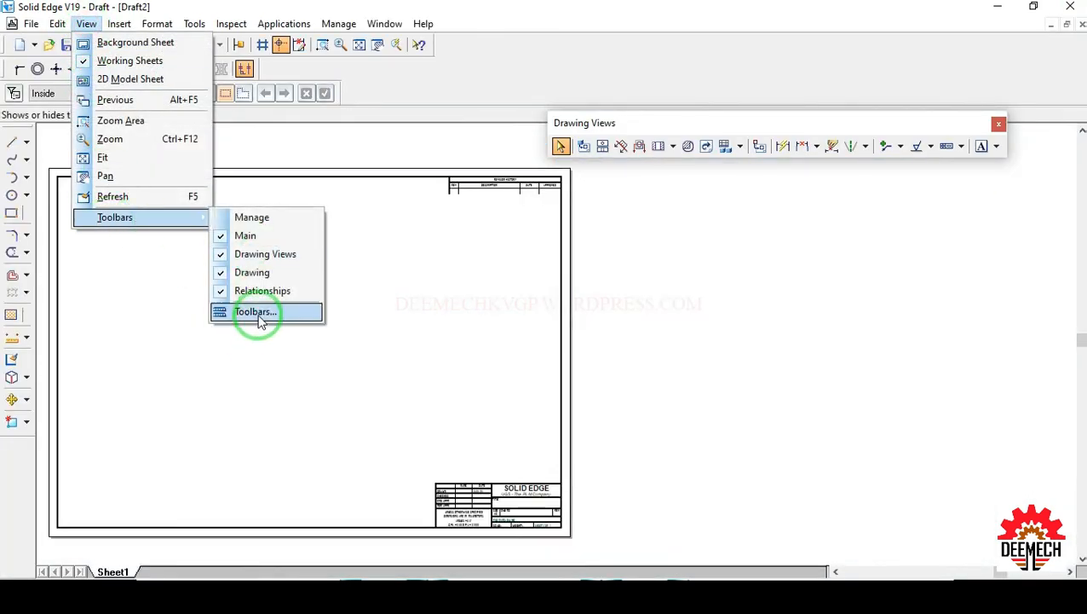
click(256, 312)
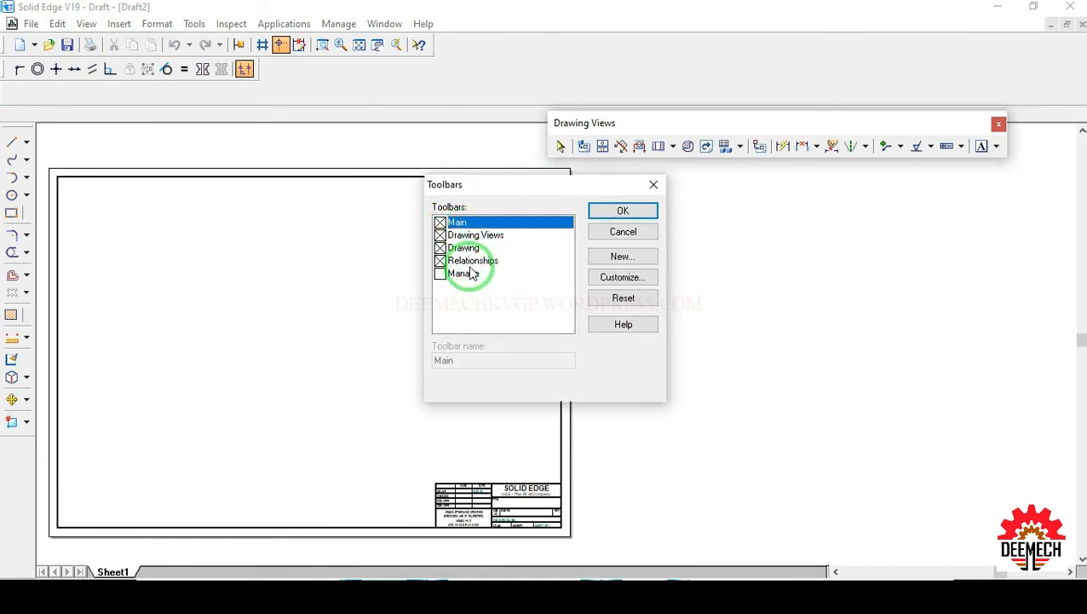
click(616, 213)
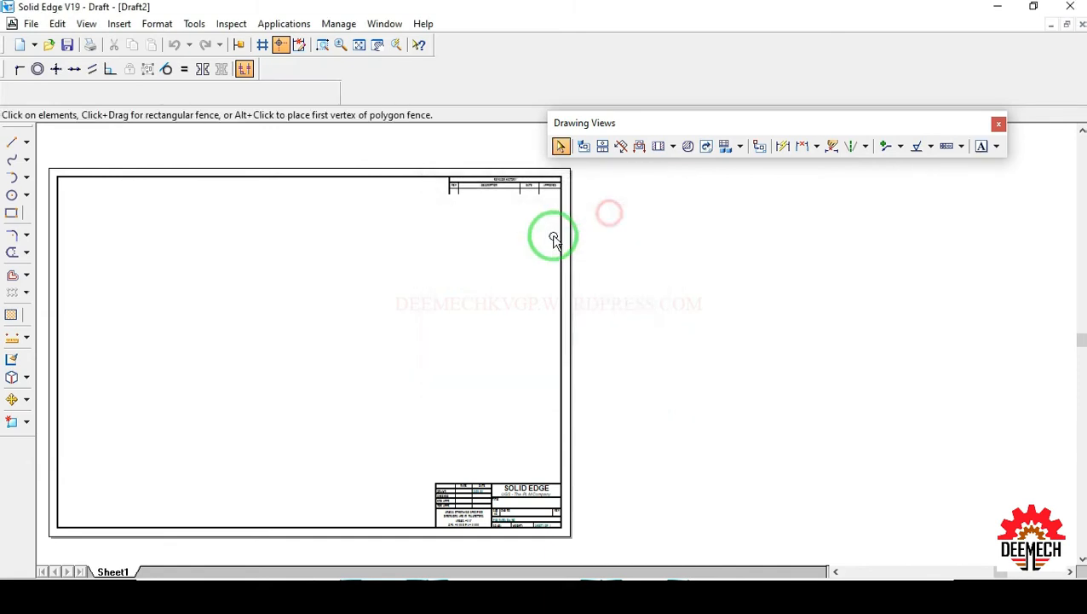
drag(632, 126, 624, 134)
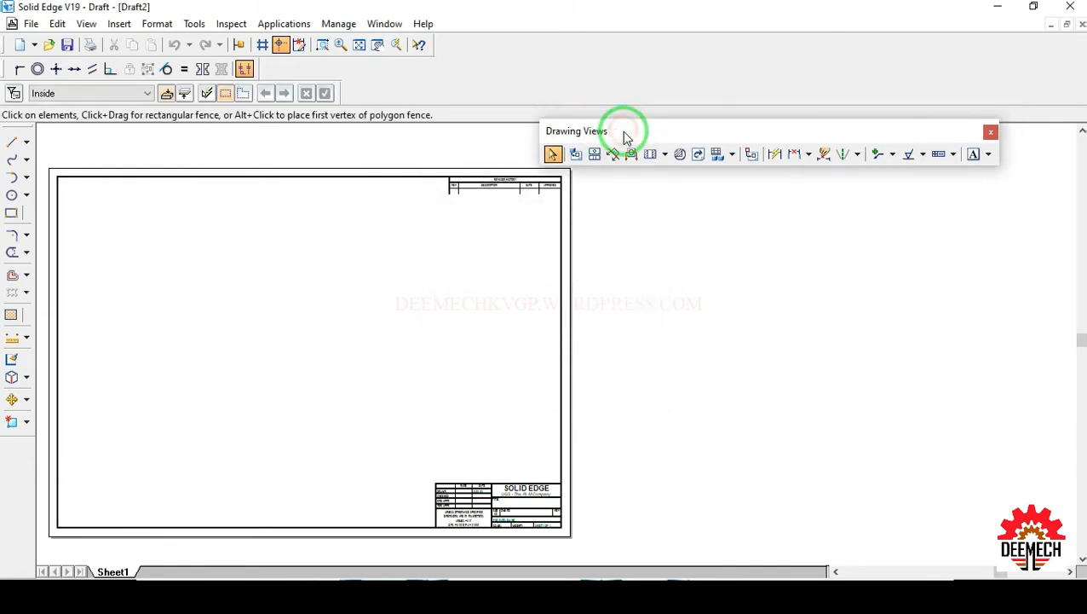
drag(133, 143, 135, 144)
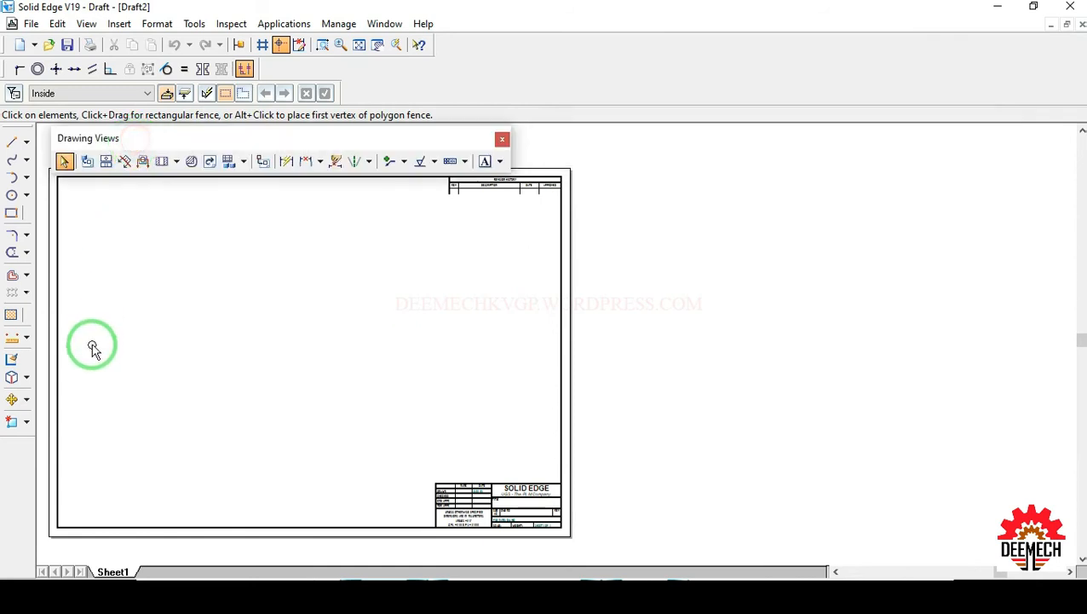
Step: Set the background of Sheet1 to A4-Sheet with the background shown
right_click(122, 572)
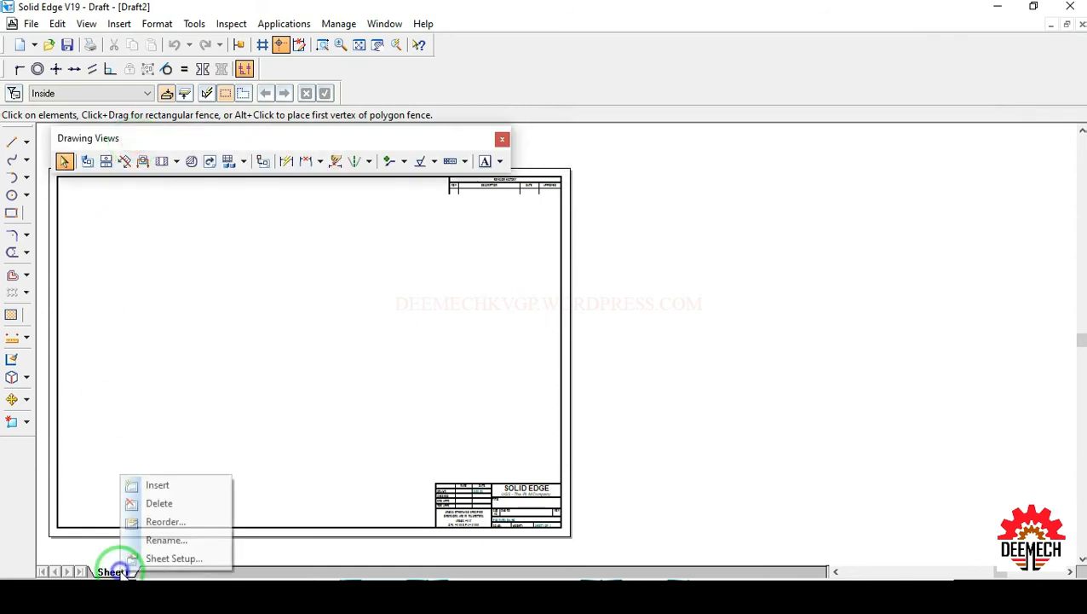
click(170, 558)
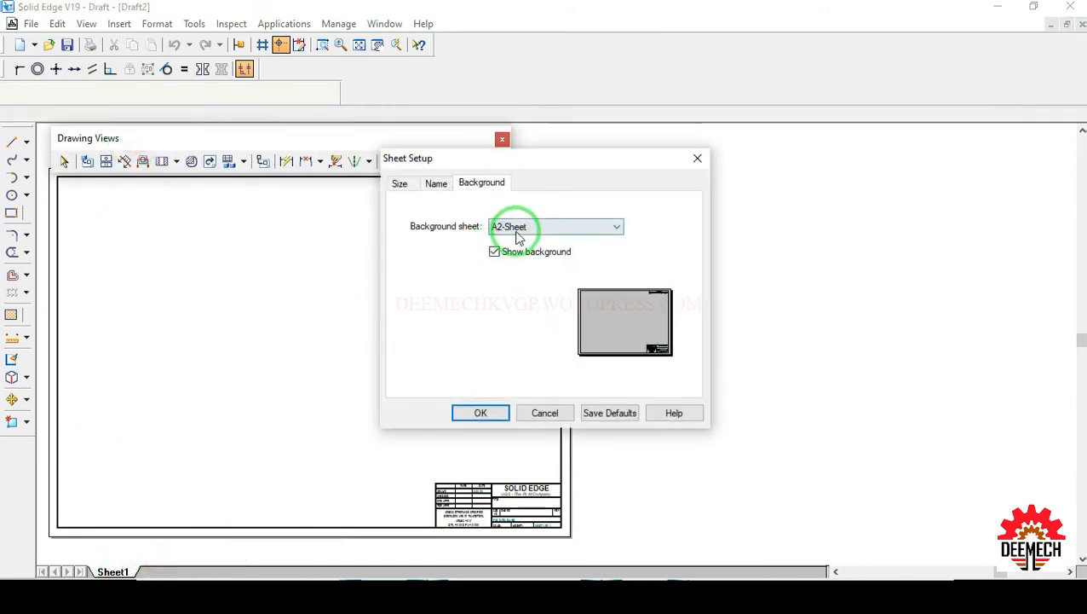
click(510, 226)
click(507, 283)
click(495, 252)
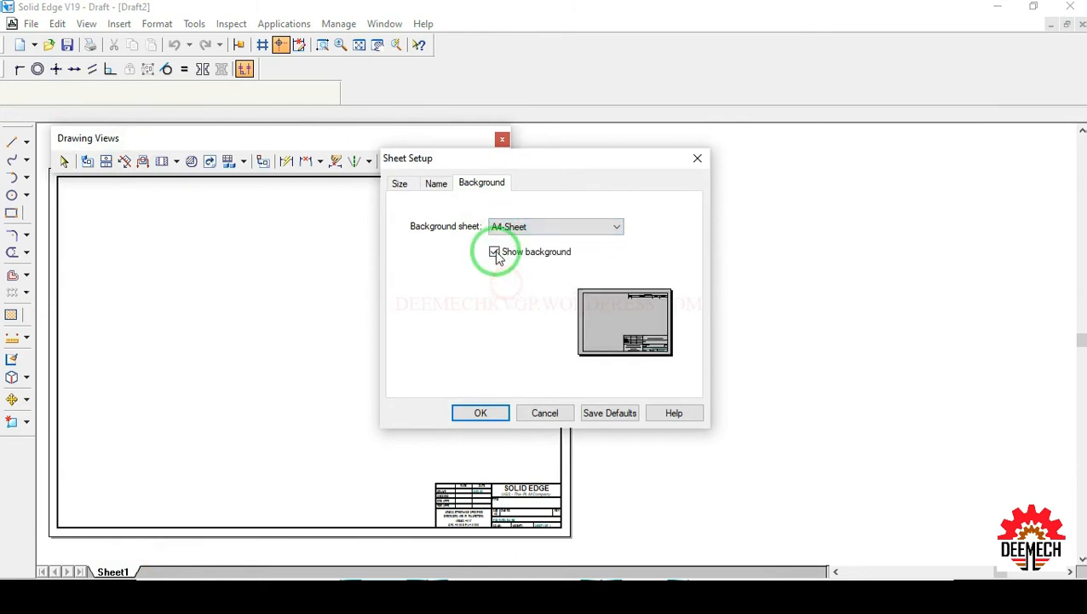
click(481, 412)
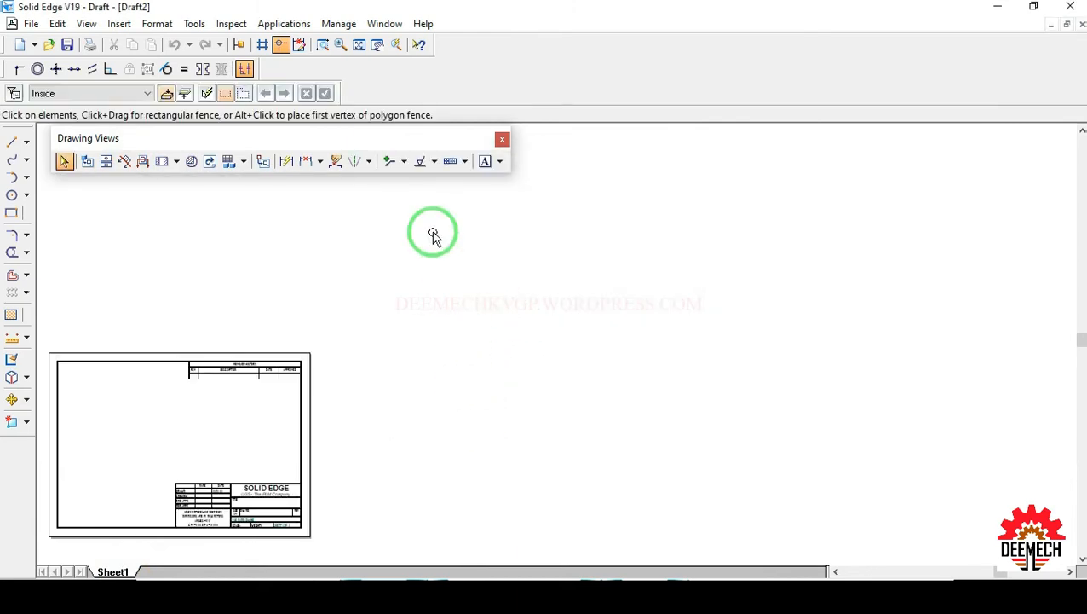
click(362, 47)
Step: Turn on the display of the background sheets and open A4-Sheet
click(86, 24)
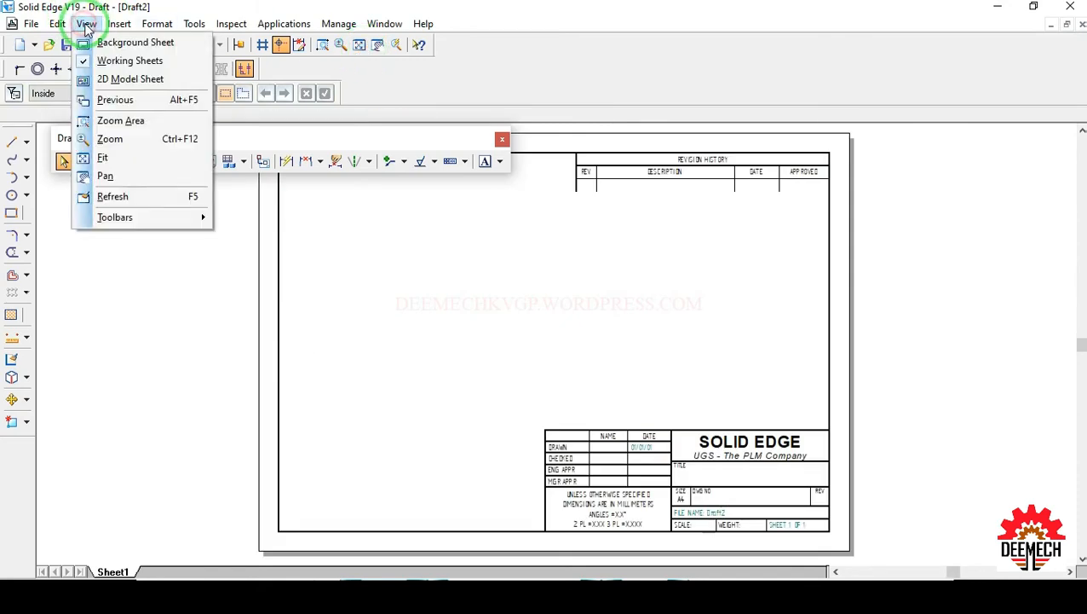
click(119, 42)
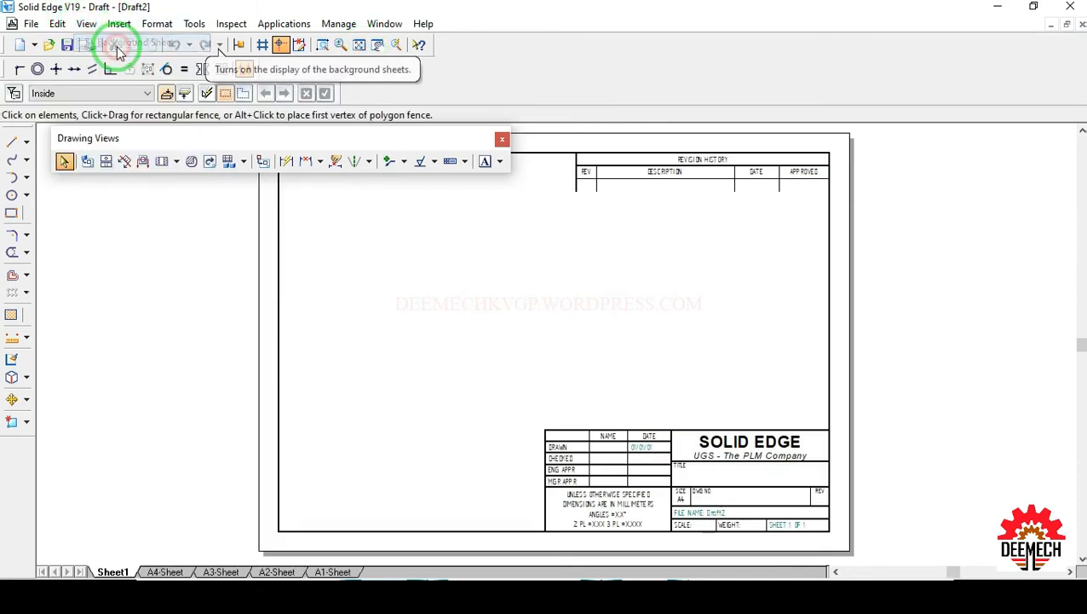
click(164, 572)
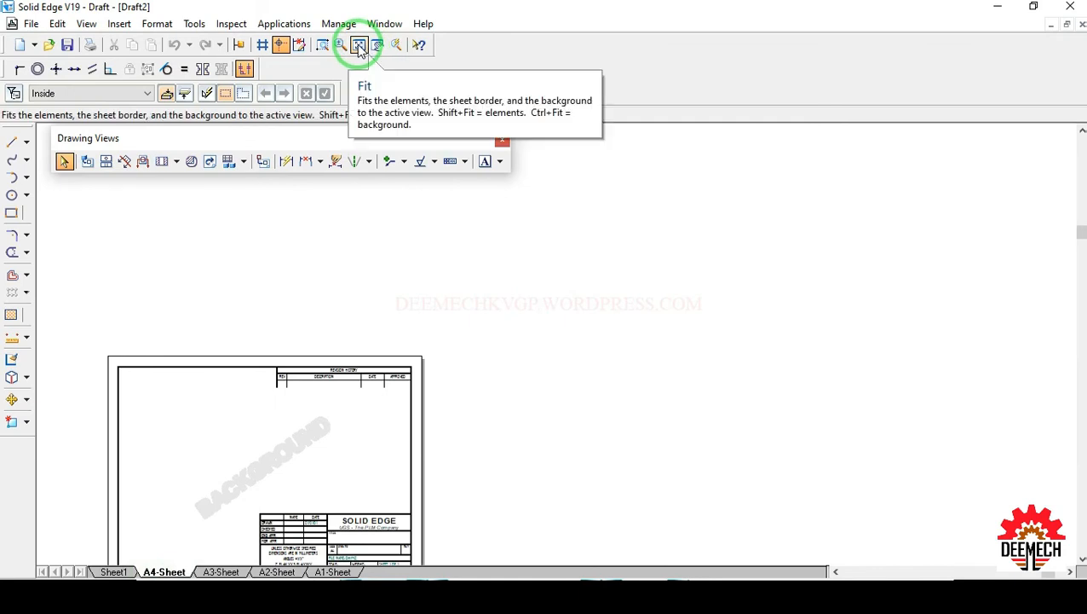
click(359, 46)
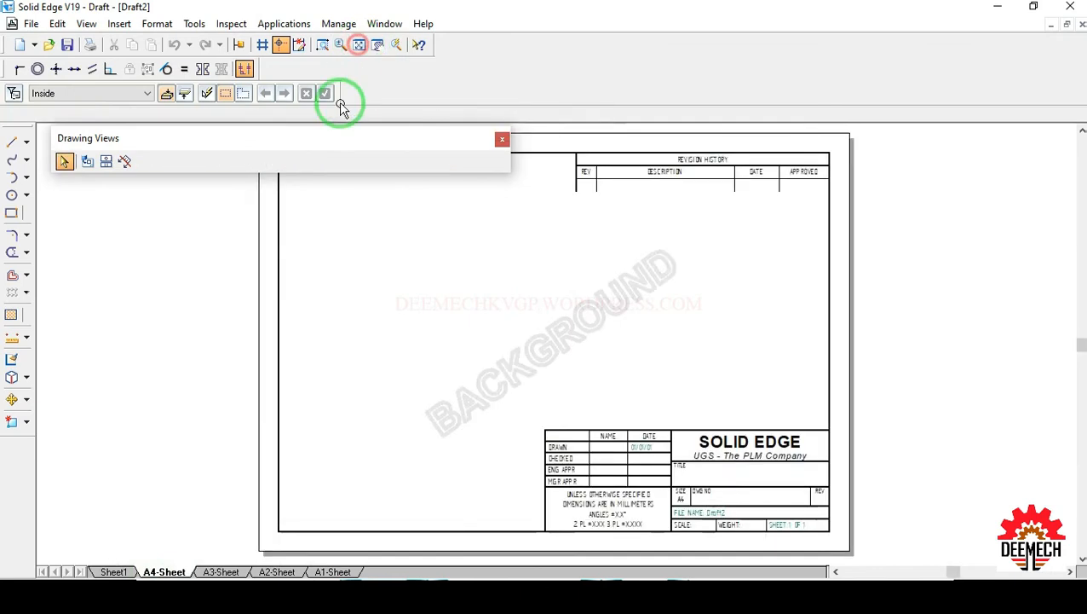
Step: Delete the revision history table and the title block from the A4 background, and hide the background sheets
click(66, 163)
drag(902, 272, 558, 140)
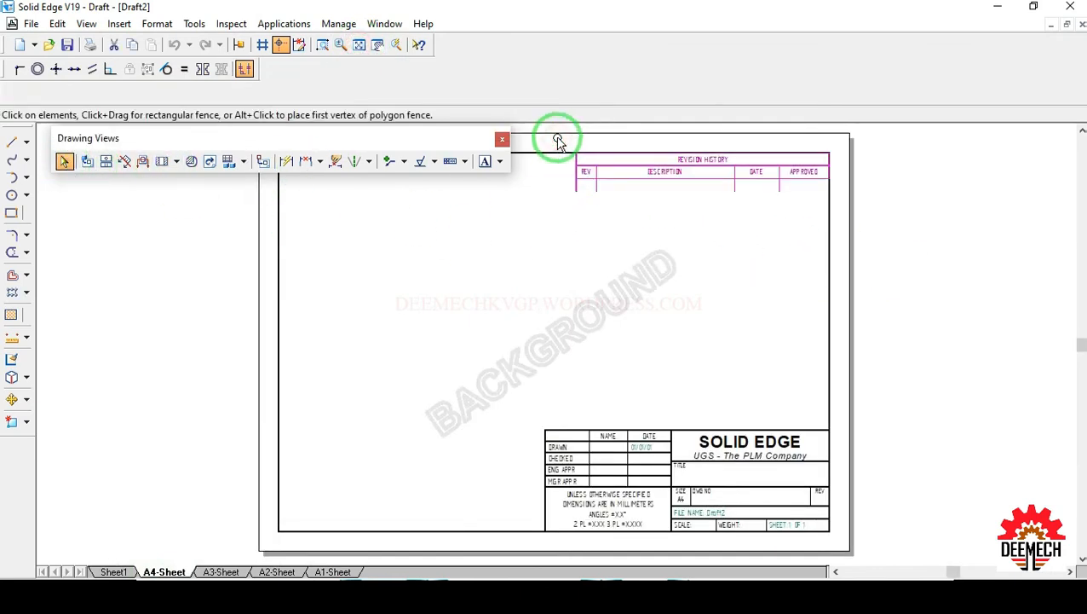
key(Delete)
drag(466, 394, 883, 547)
key(Delete)
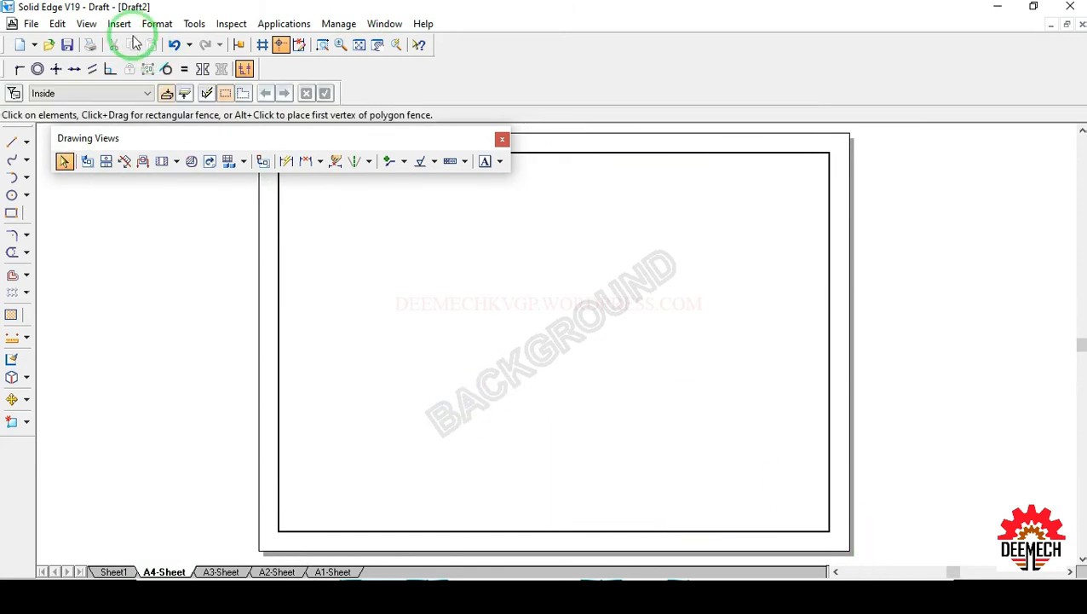
click(84, 24)
click(92, 41)
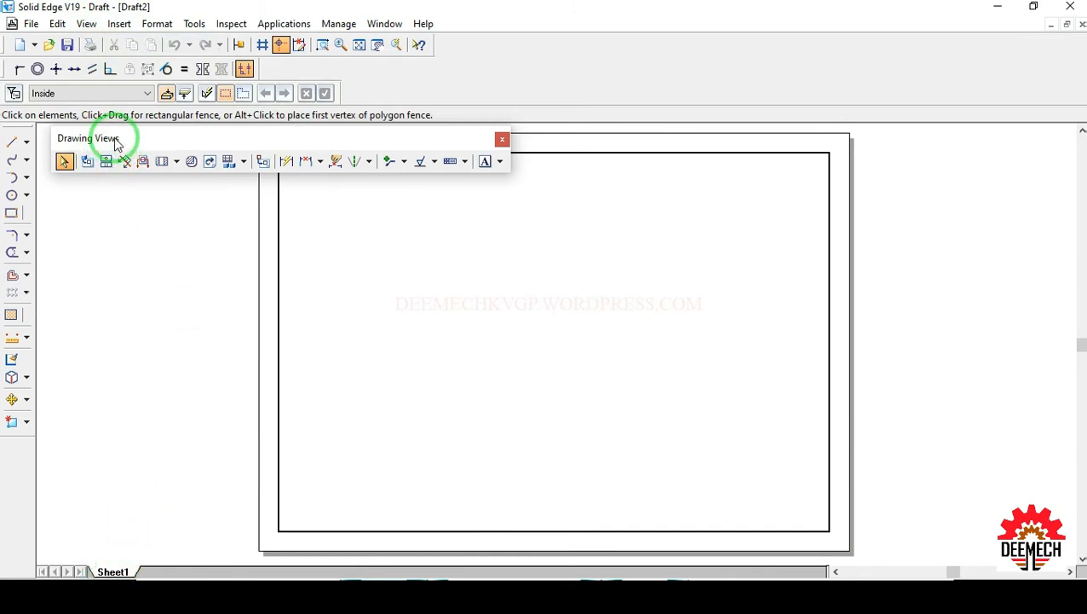
Step: Start the Drawing View Wizard and open the part 3D11 from the 2D to 3D folder on drive D as its model
drag(109, 143, 102, 143)
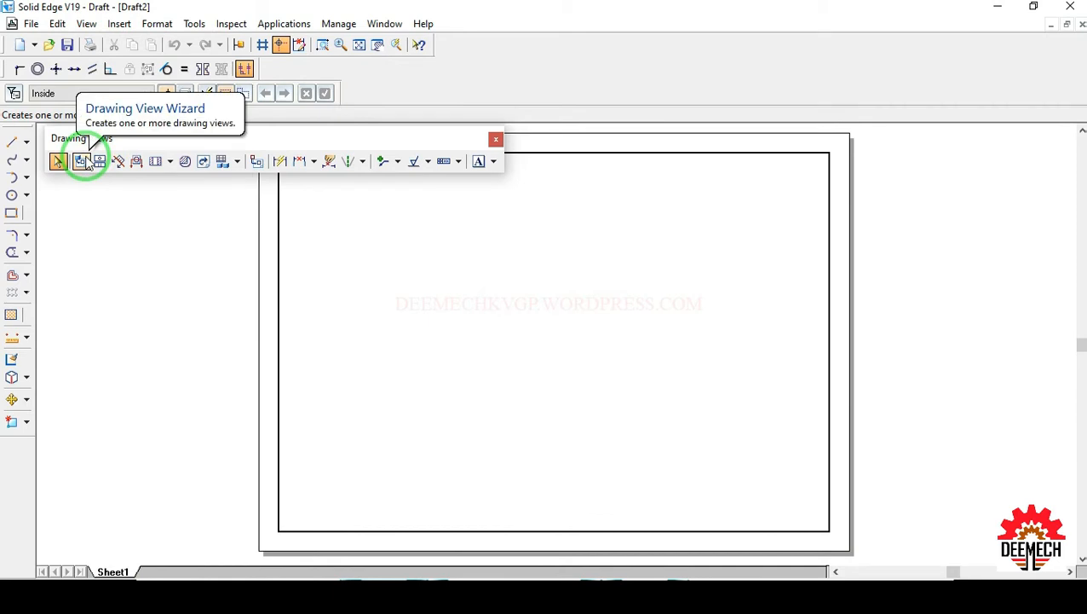
click(81, 161)
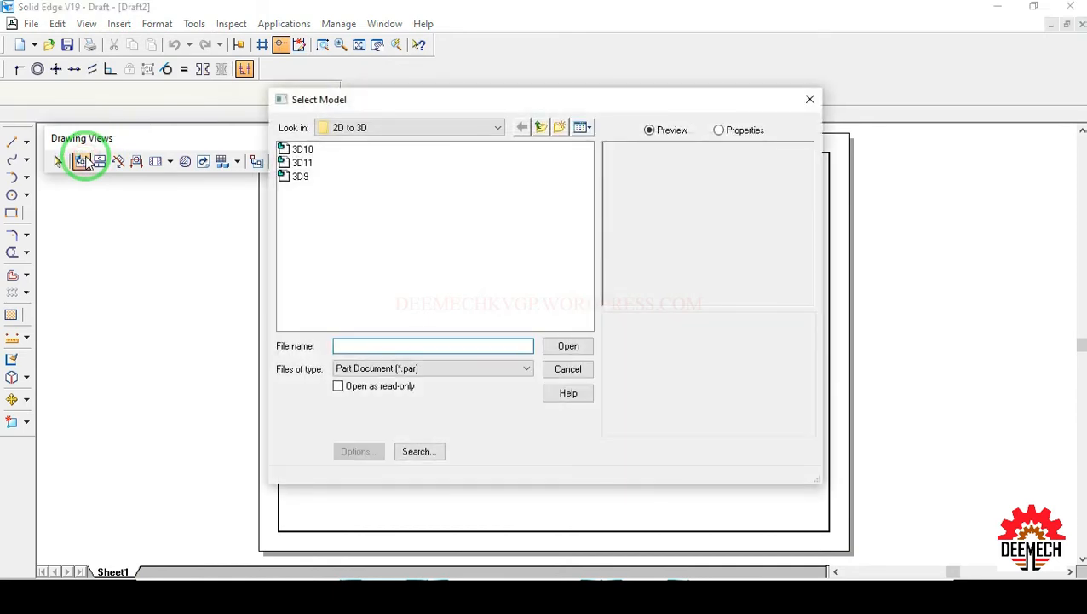
click(304, 163)
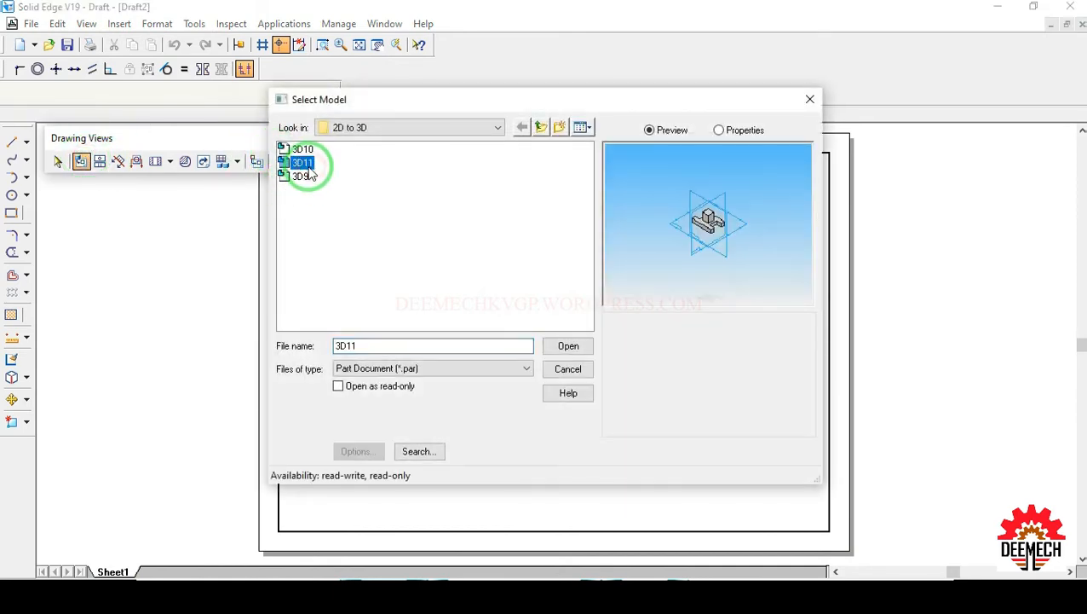
click(500, 127)
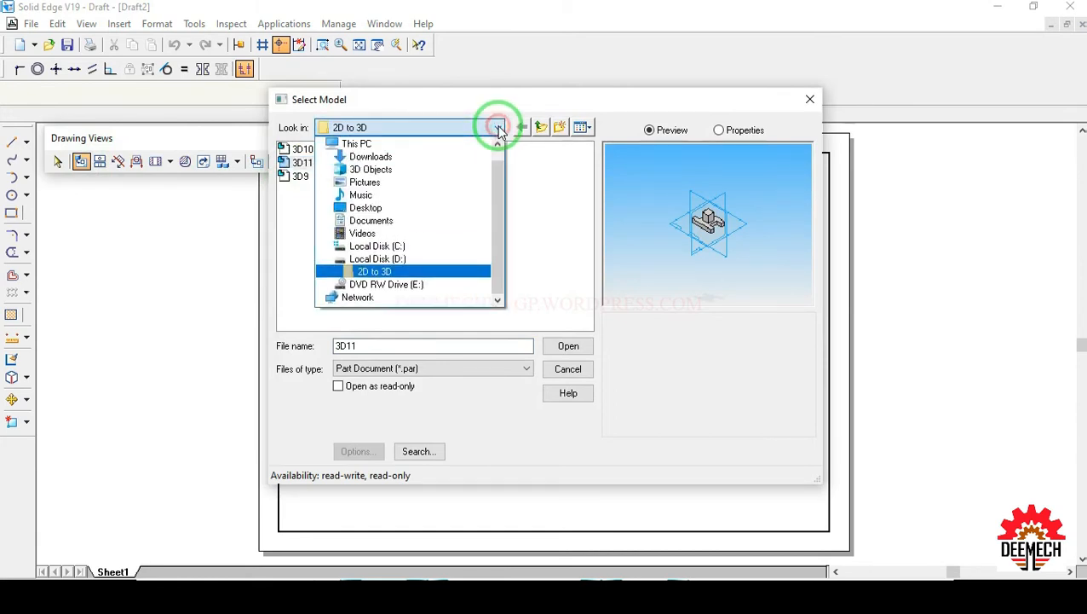
click(397, 252)
click(310, 158)
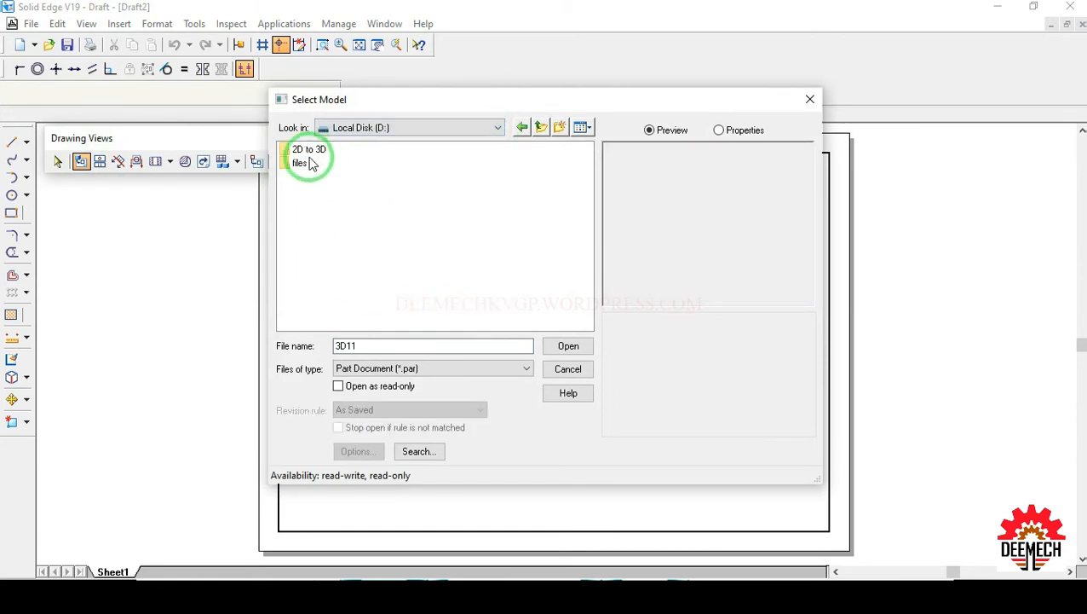
click(549, 341)
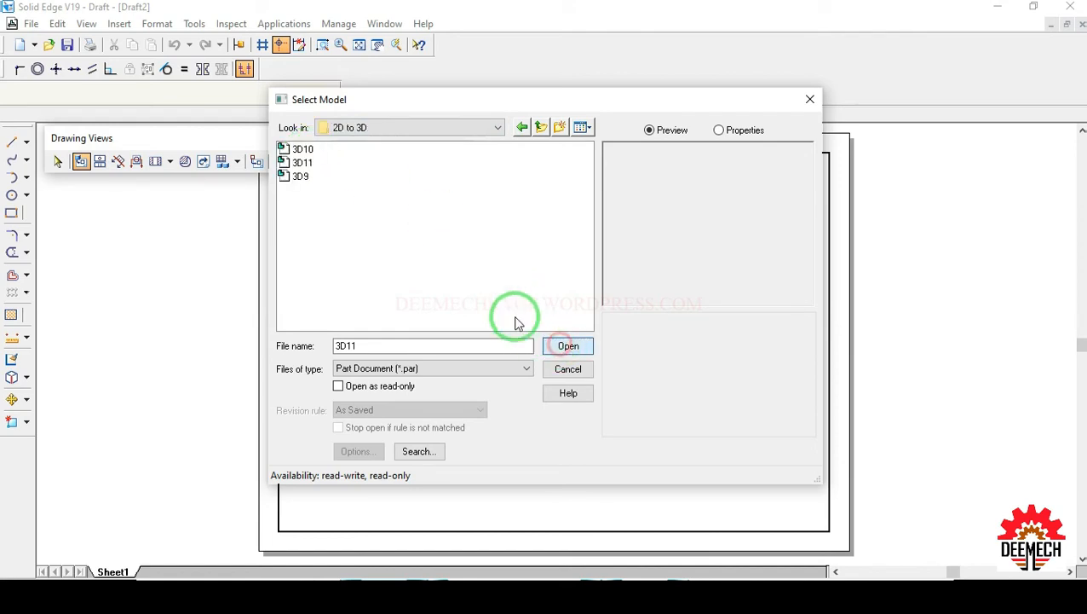
click(308, 165)
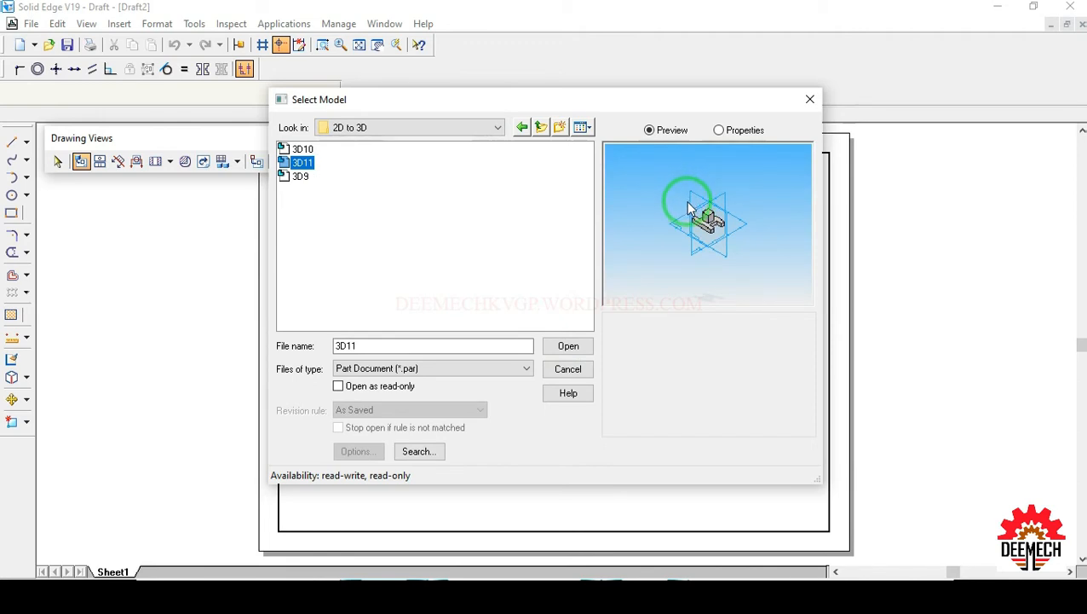
click(582, 345)
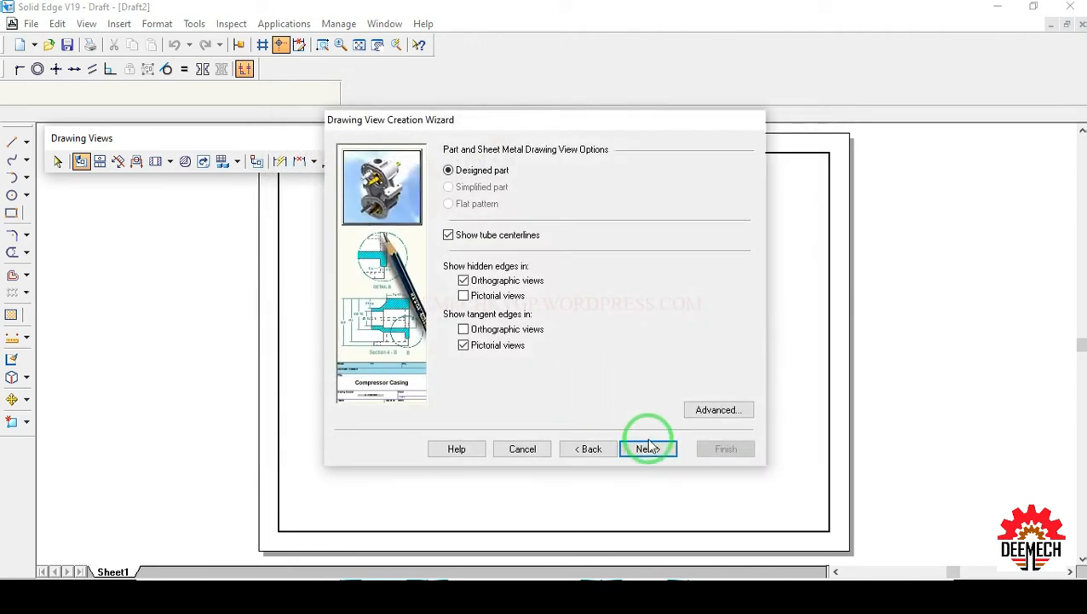
Step: Create a front view of the designed part at 1:1 scale and place it in the upper-left area of the sheet
click(648, 448)
click(475, 197)
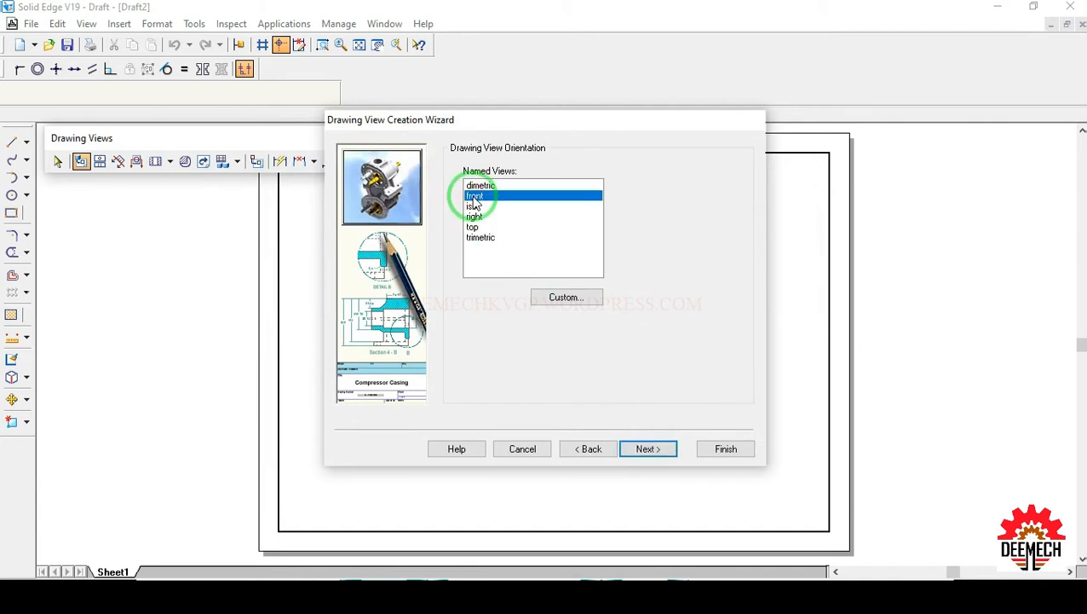
click(646, 450)
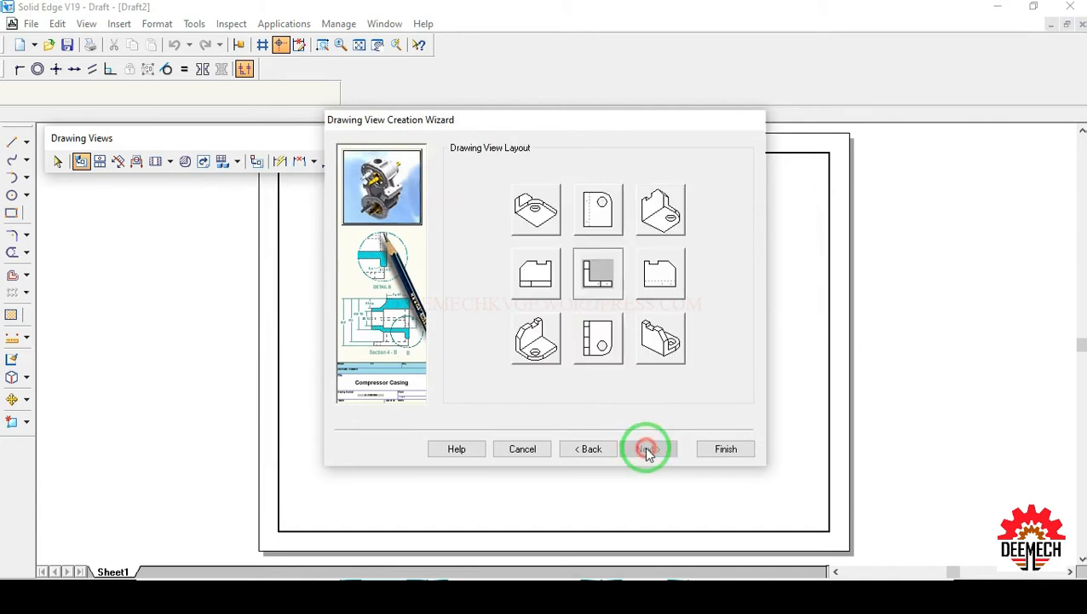
click(724, 449)
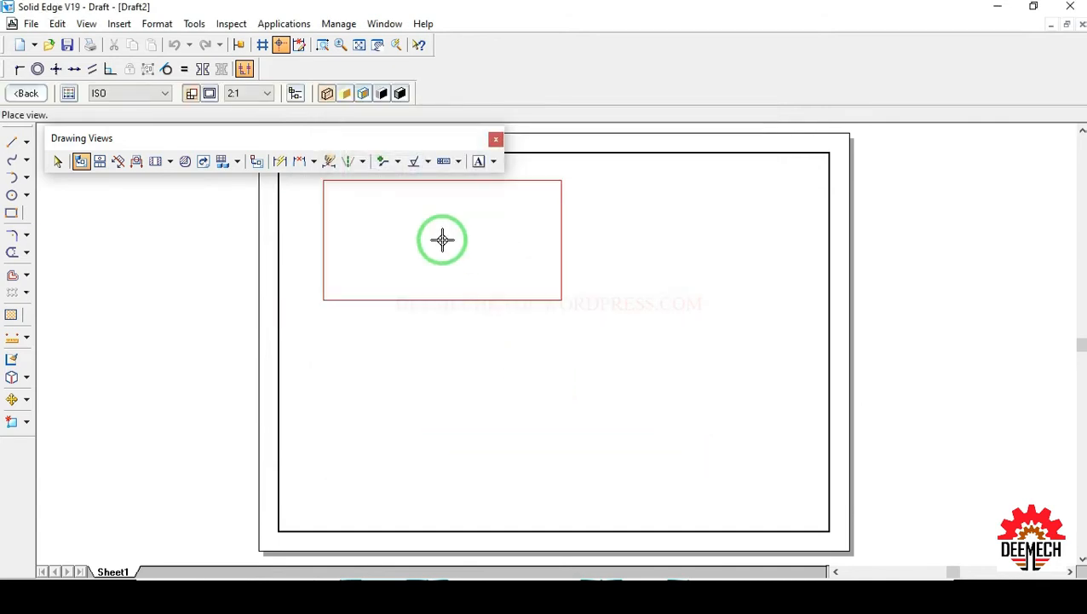
click(267, 96)
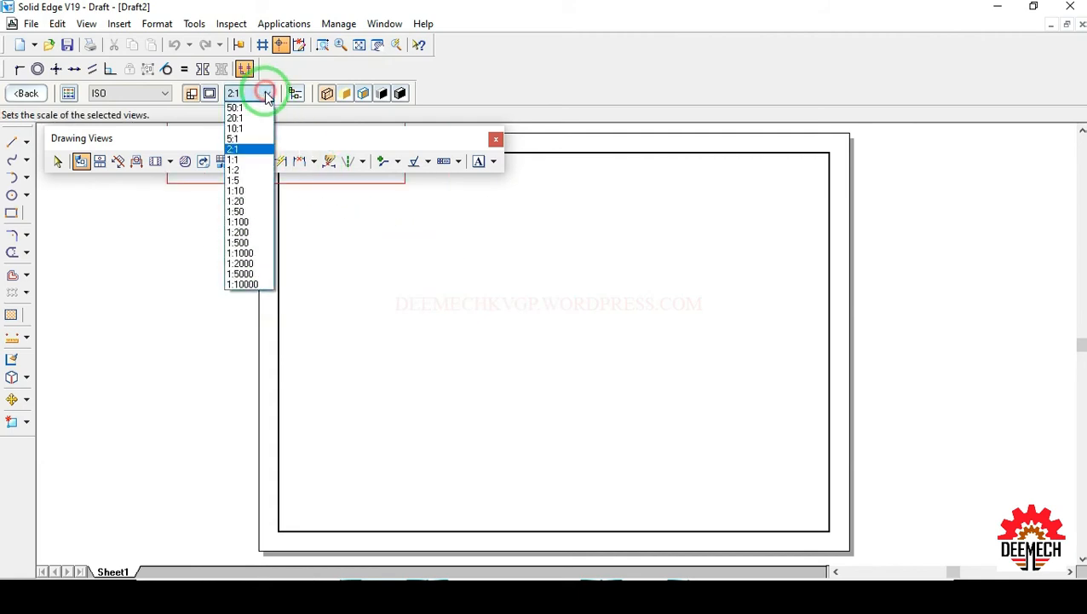
click(249, 162)
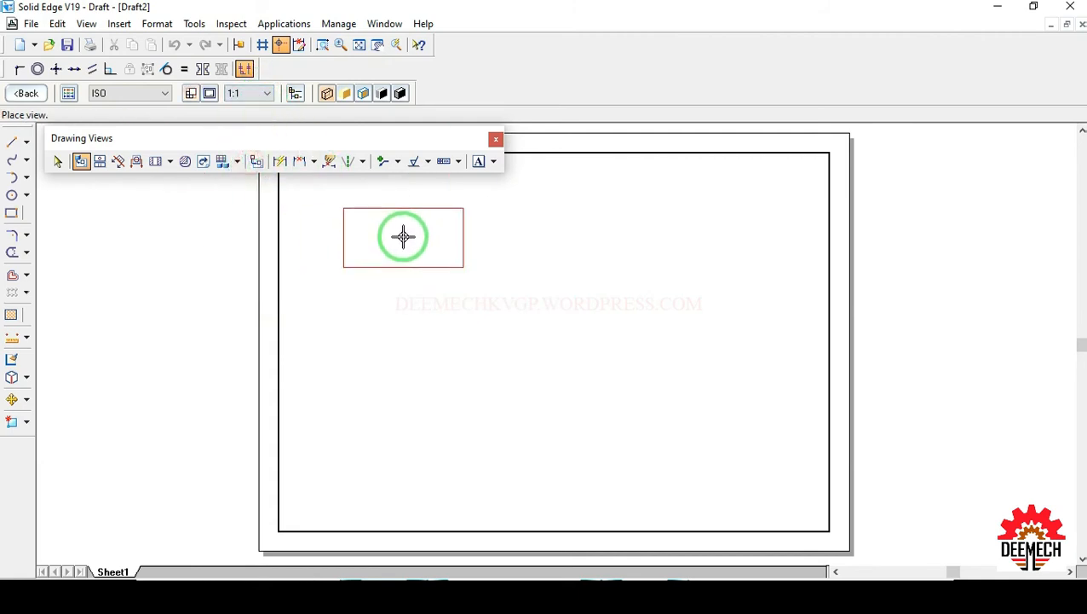
click(414, 235)
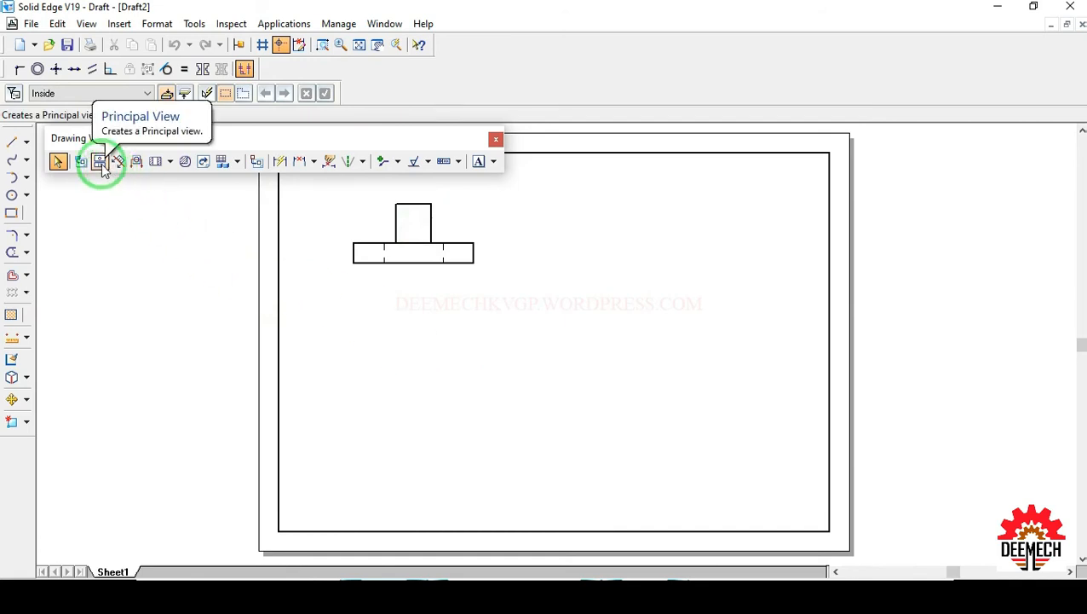
Step: Derive principal views from the front view, placing the top view below it and a pictorial view diagonally below to its right
click(100, 163)
click(380, 266)
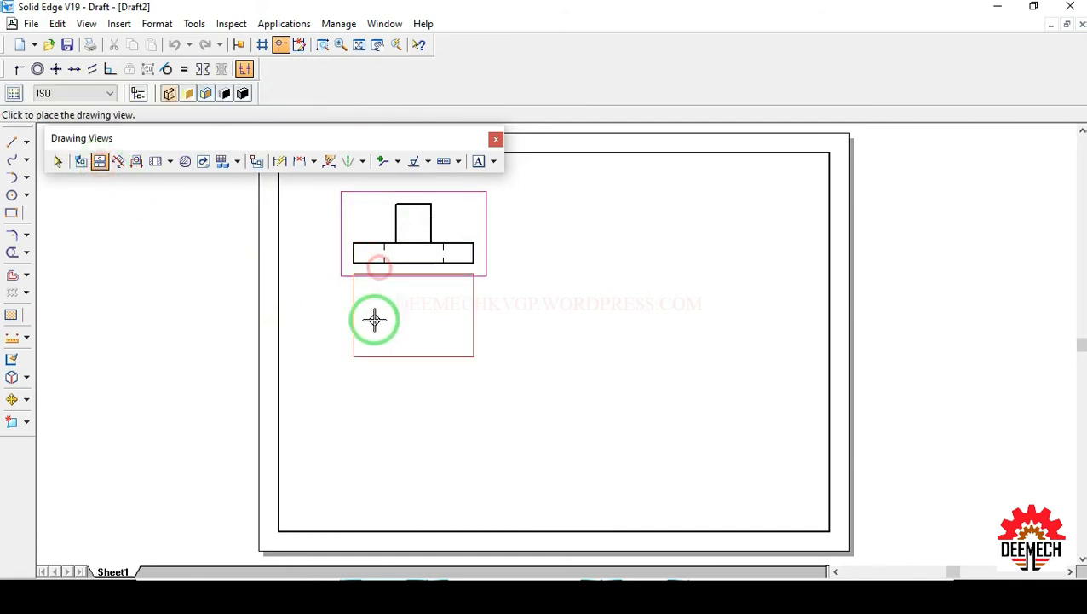
click(369, 397)
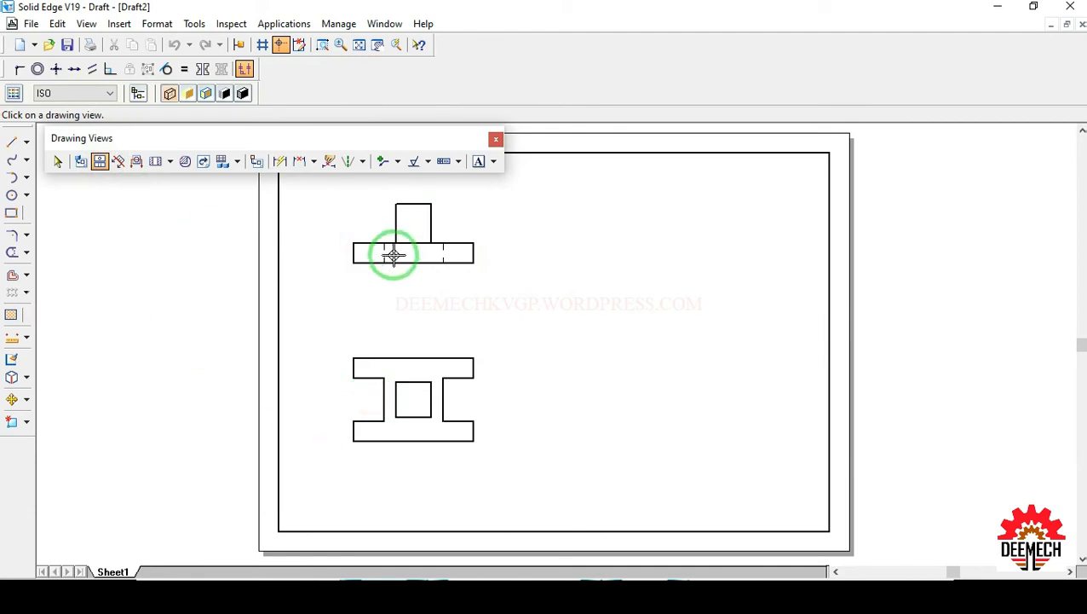
click(645, 325)
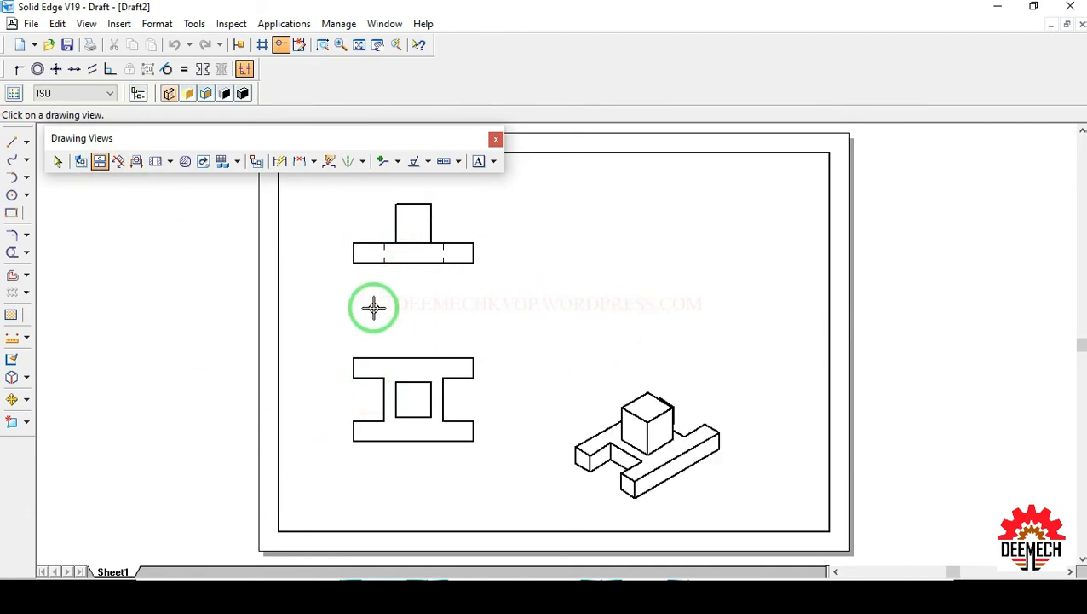
Step: Move the pictorial view up to mid-height on the sheet and shift the front view with its aligned top view slightly right
click(57, 164)
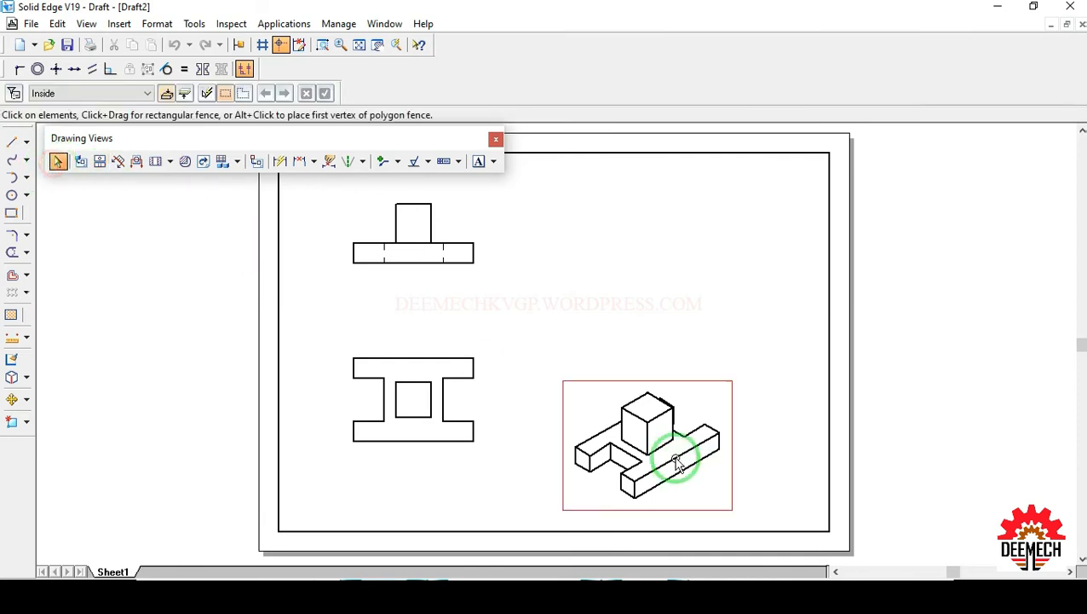
drag(645, 424, 697, 310)
drag(461, 261, 508, 265)
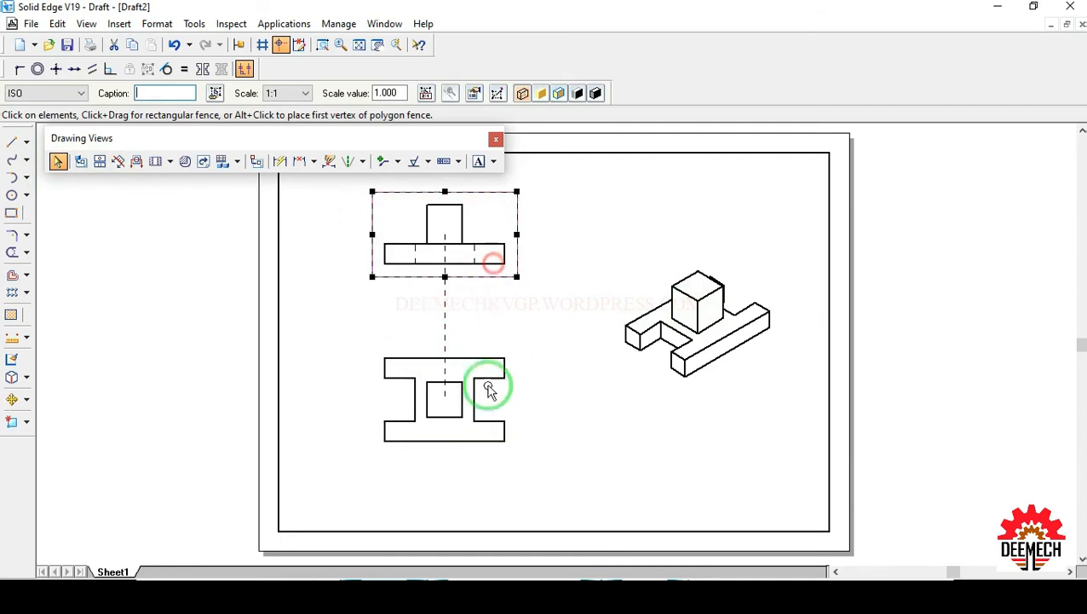
Step: Dimension the base plate's width and thickness and the overall height in the front view
click(279, 163)
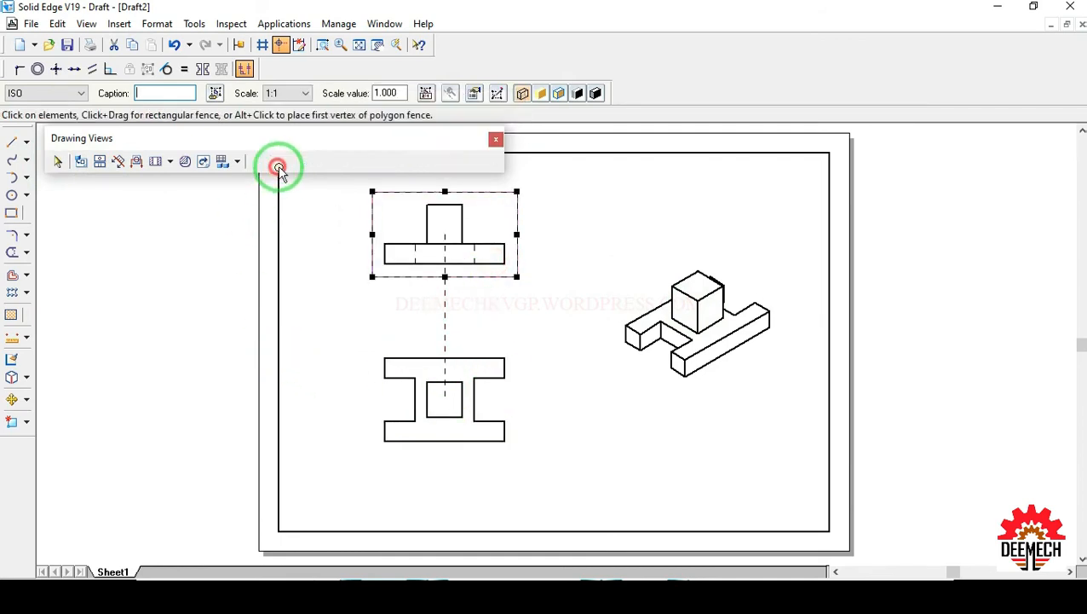
click(460, 263)
click(462, 281)
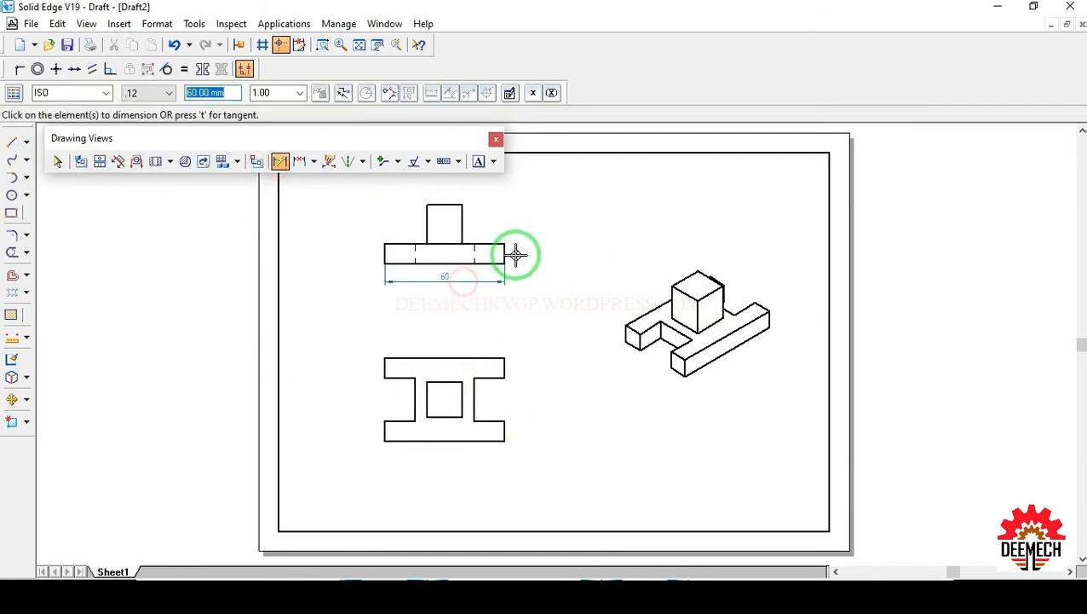
click(507, 253)
click(519, 257)
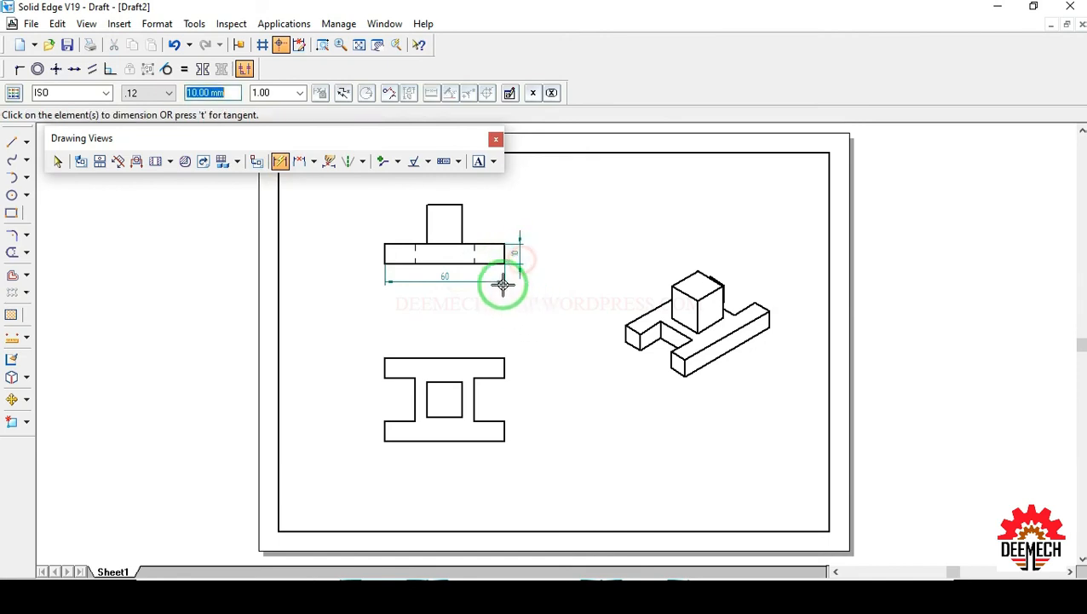
click(460, 205)
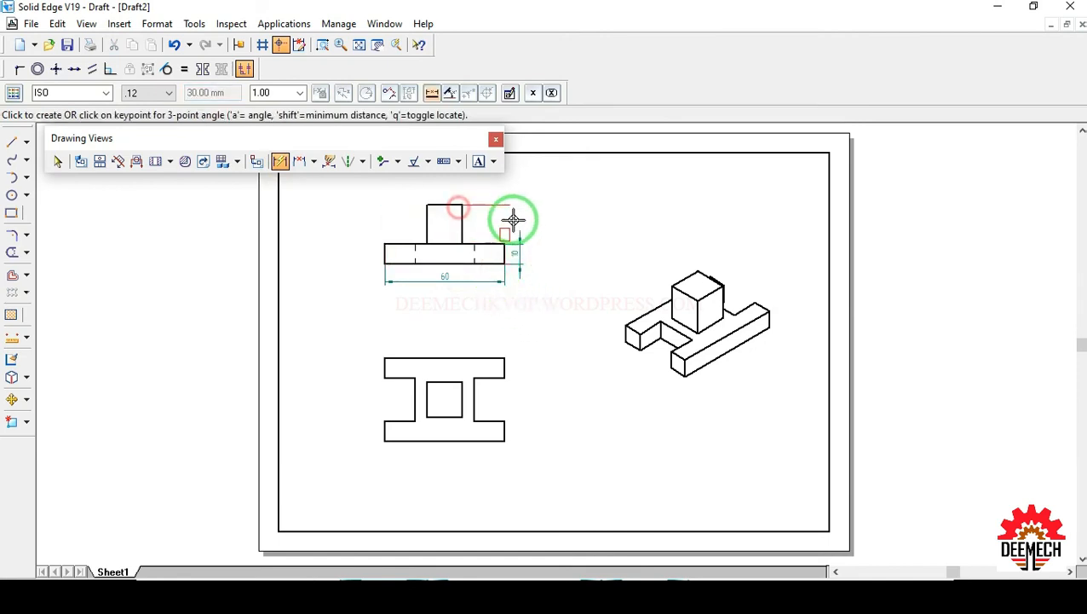
click(540, 228)
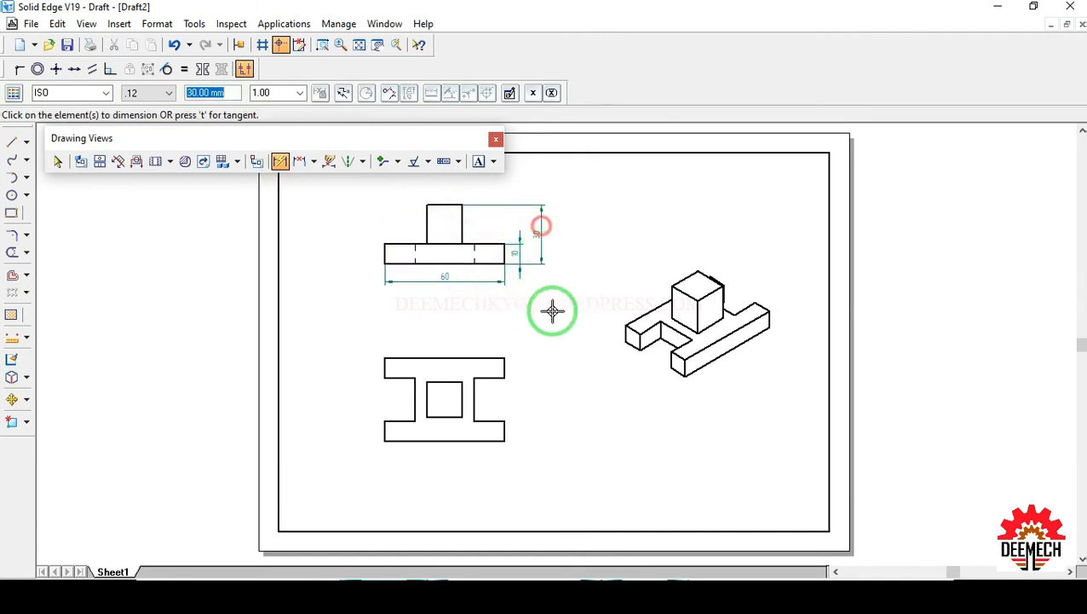
Step: In the top view, dimension the upper flange's width and the vertical distance from the plate's lower-right corner to the square boss
click(505, 366)
click(523, 366)
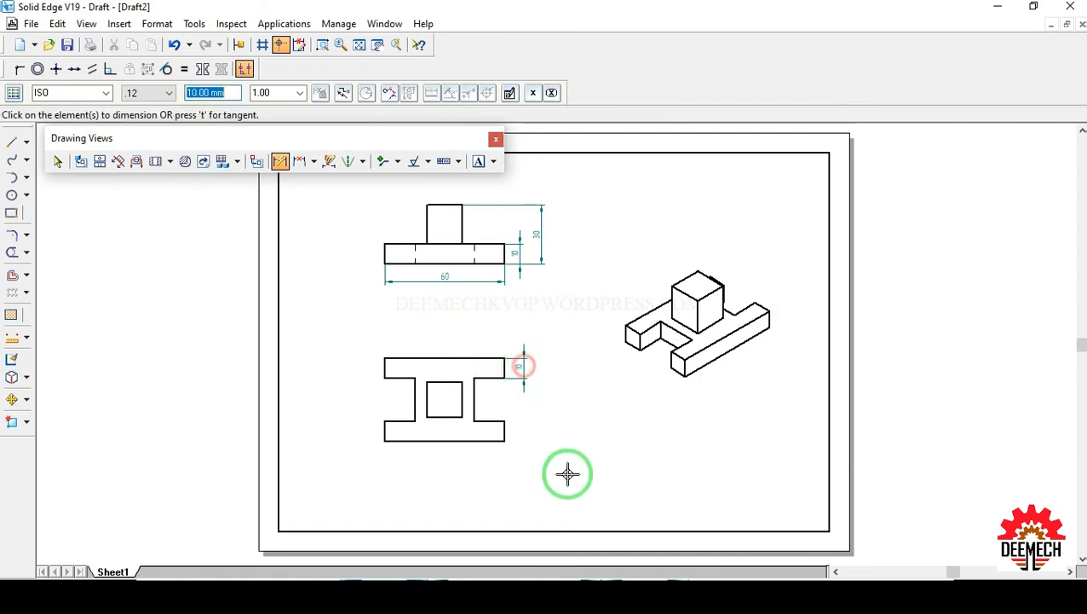
click(322, 44)
click(348, 302)
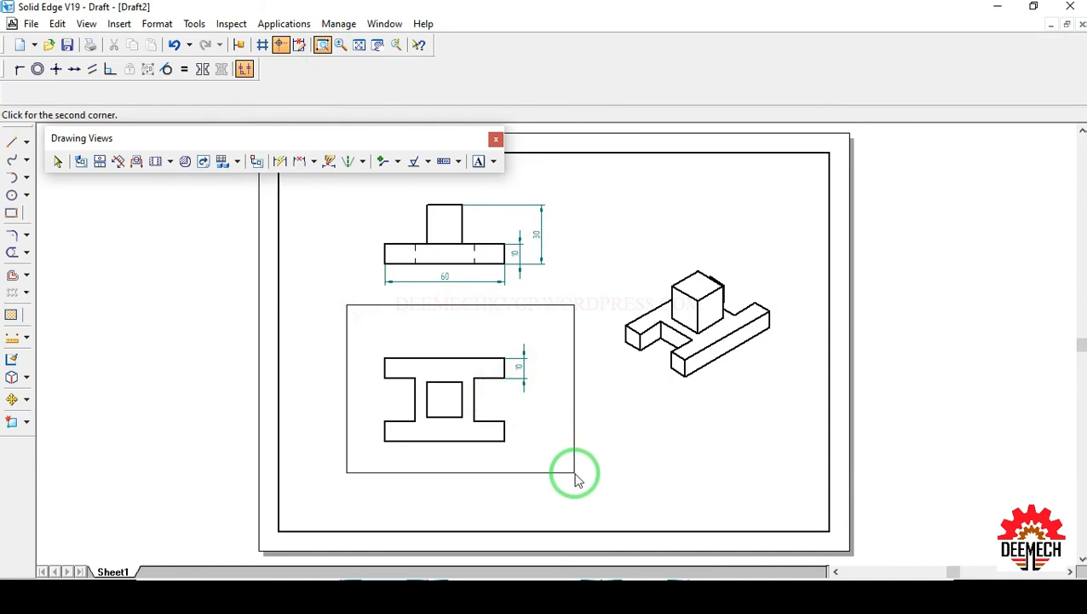
click(575, 473)
click(311, 161)
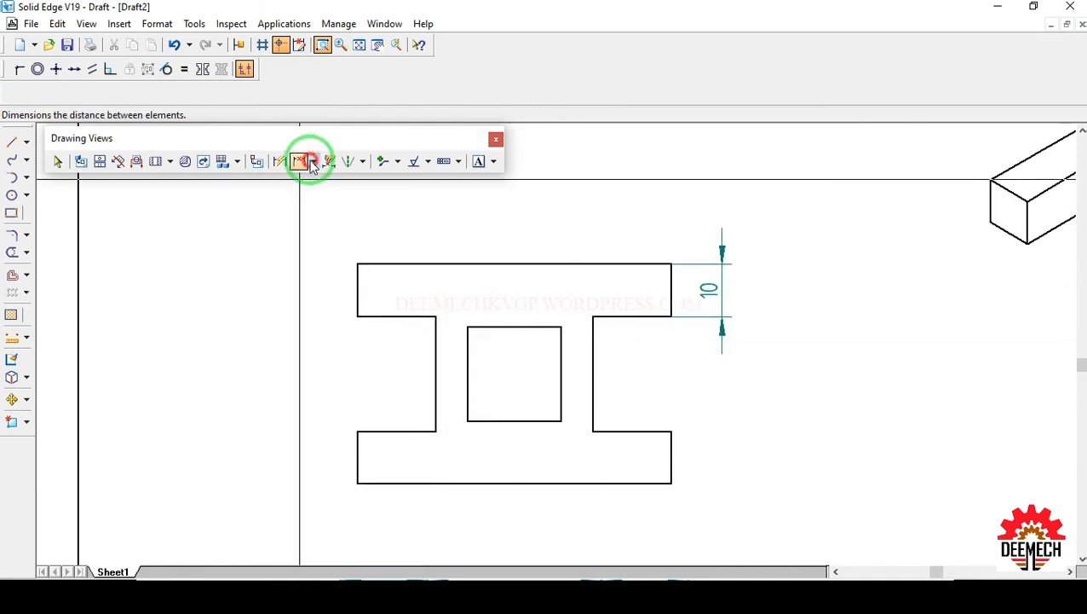
click(335, 181)
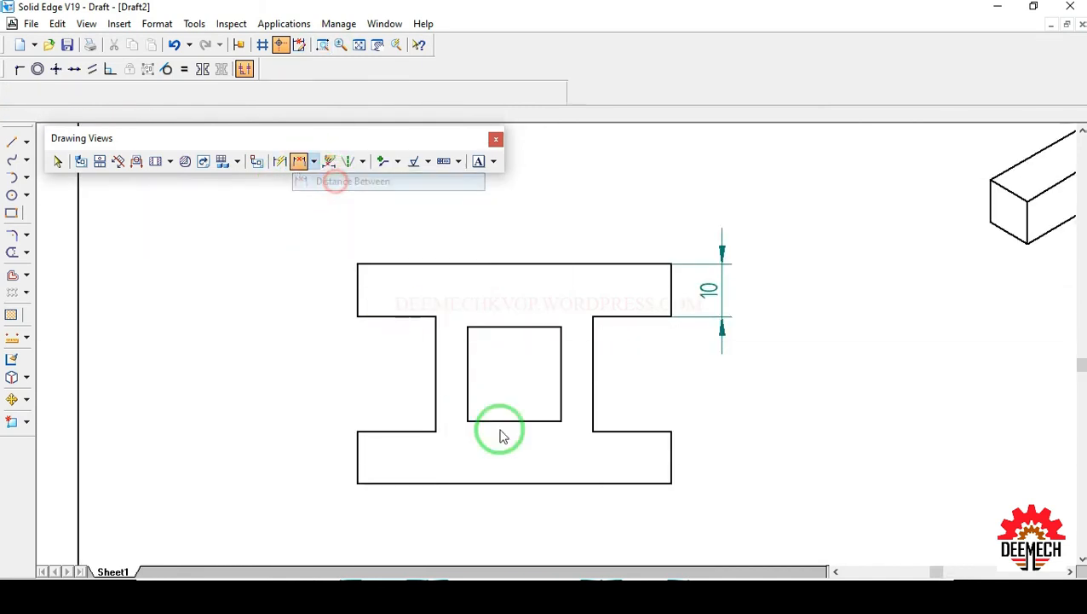
click(671, 484)
click(559, 421)
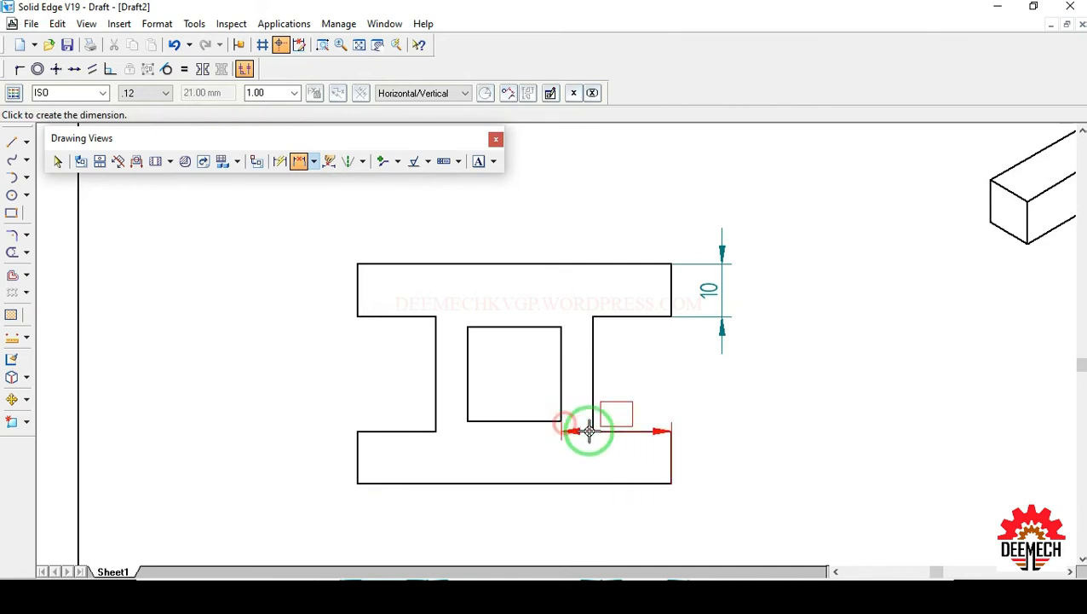
click(708, 449)
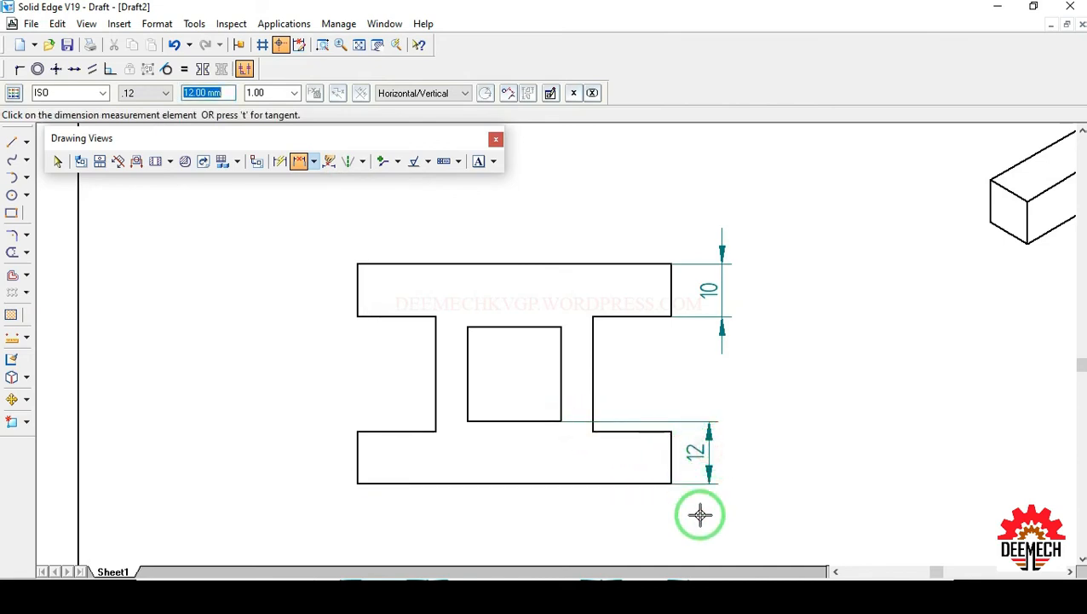
Step: Dimension the horizontal distance from the plate's lower-right corner to the square boss, placing it below the top view
click(313, 161)
click(326, 182)
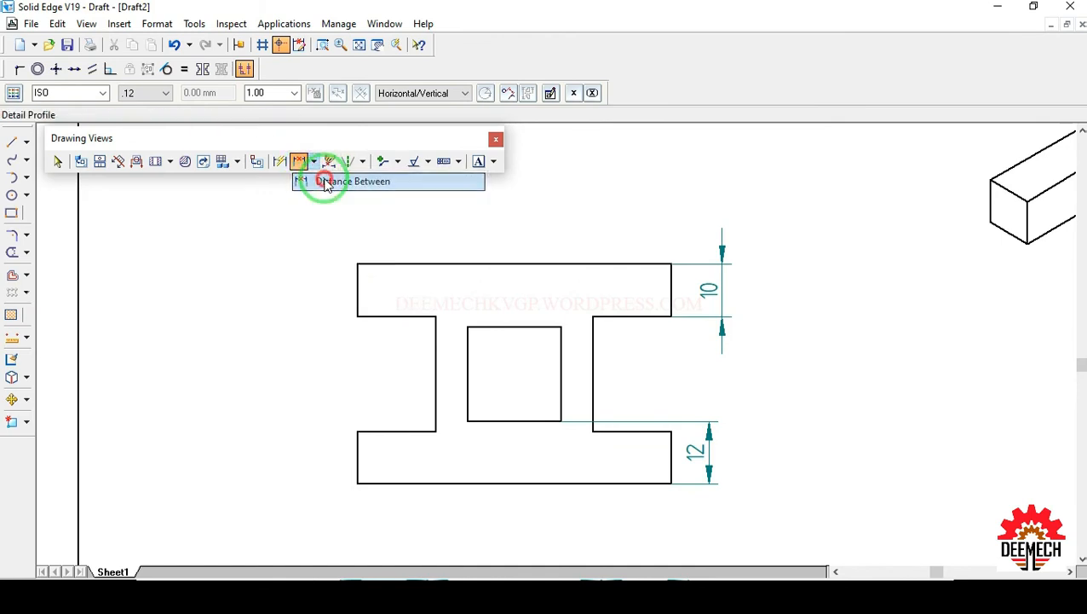
click(672, 483)
click(561, 420)
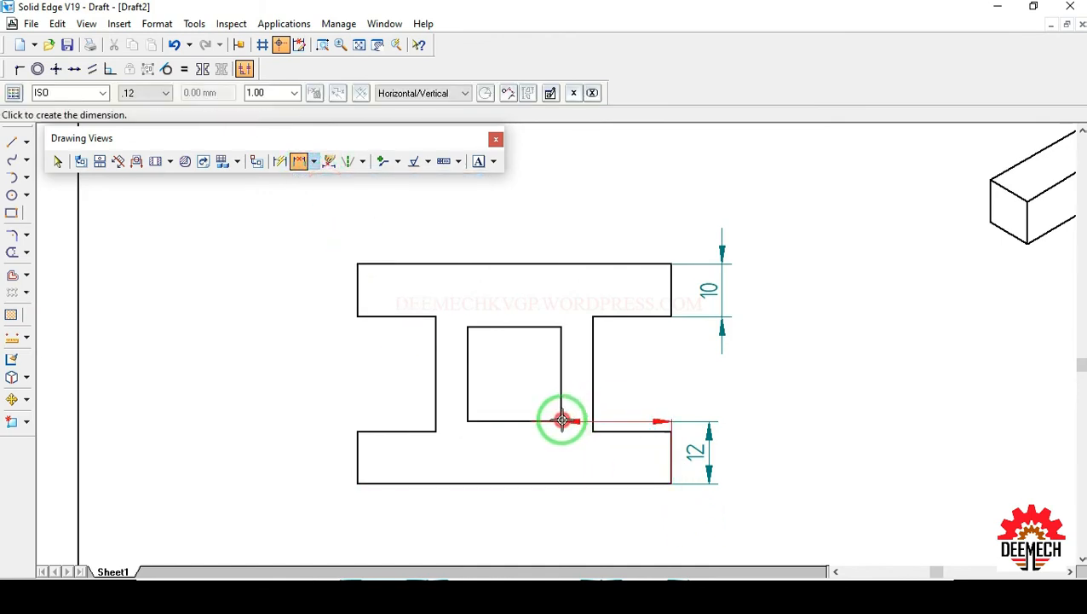
click(564, 526)
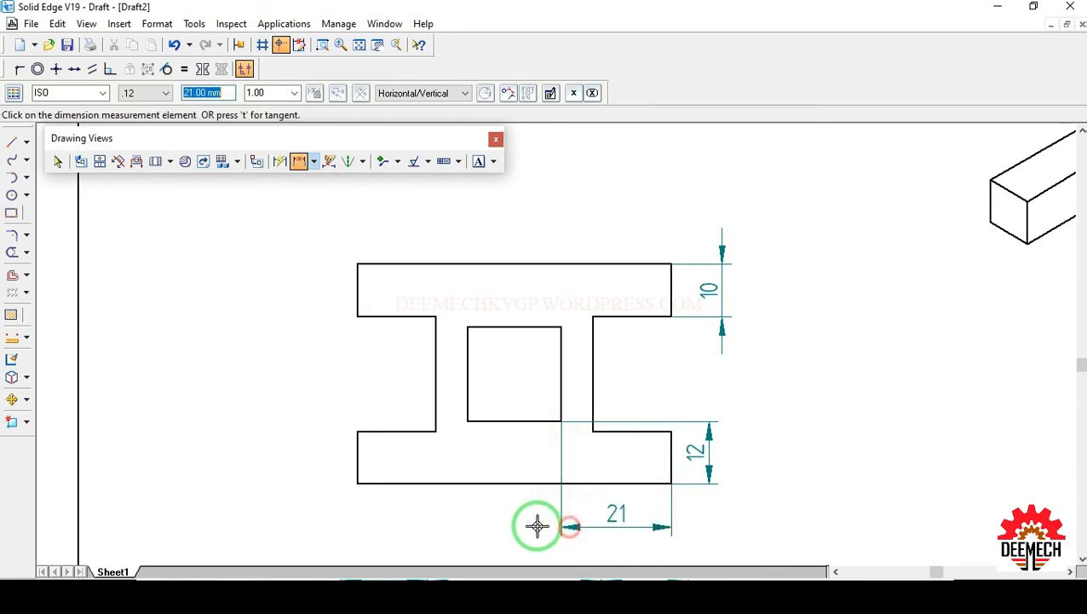
Step: Dimension the square boss's width in the top view, placing it below the view in line with the horizontal offset dimension
click(314, 168)
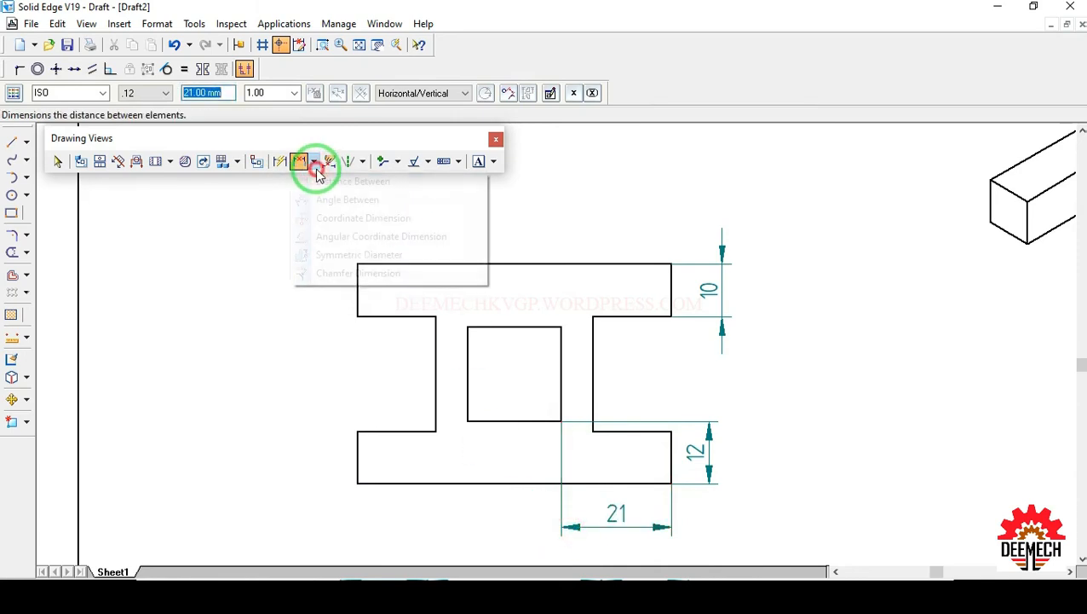
click(332, 181)
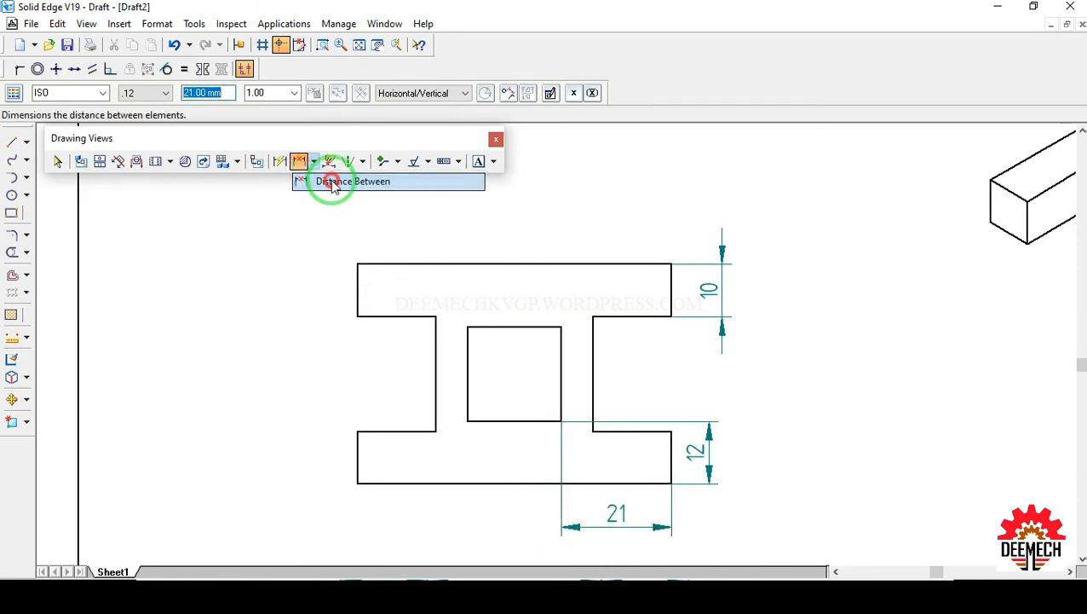
click(558, 420)
click(470, 421)
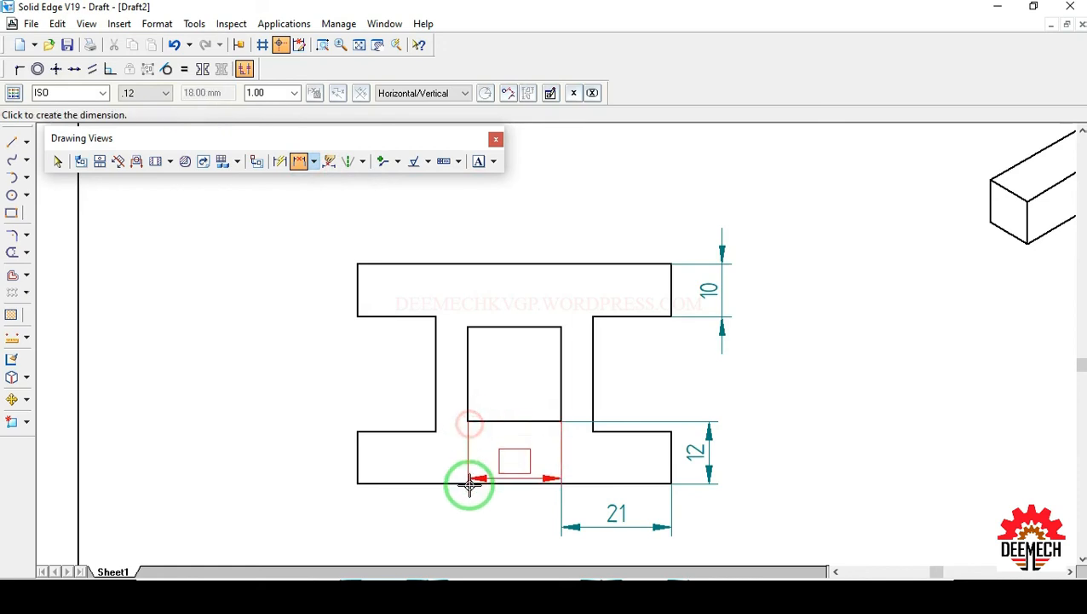
click(470, 527)
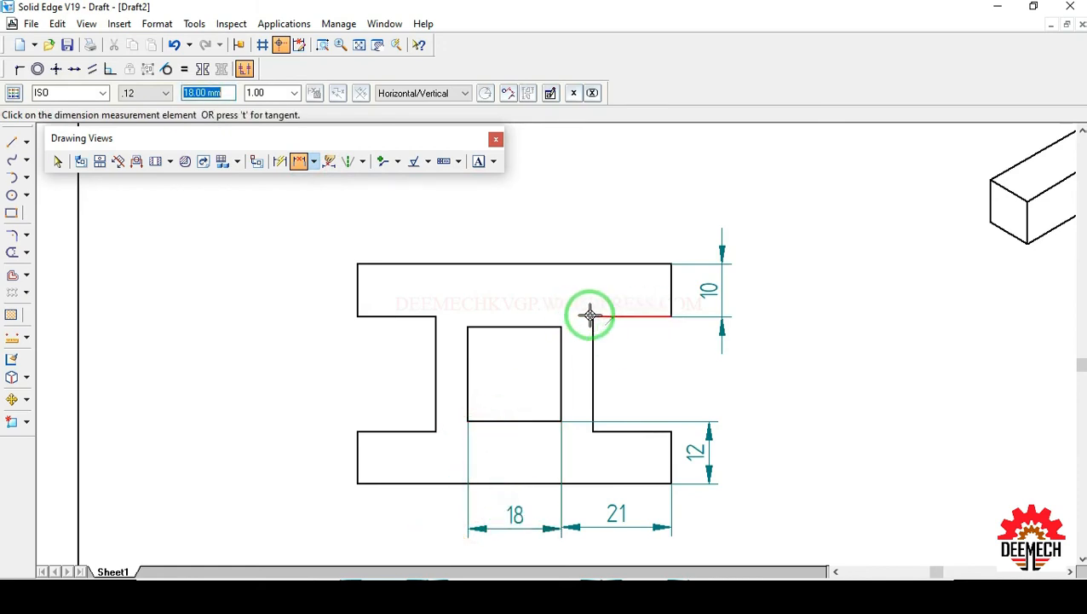
Step: Dimension the width of the central web between the two notches, placing it above the top view
click(314, 161)
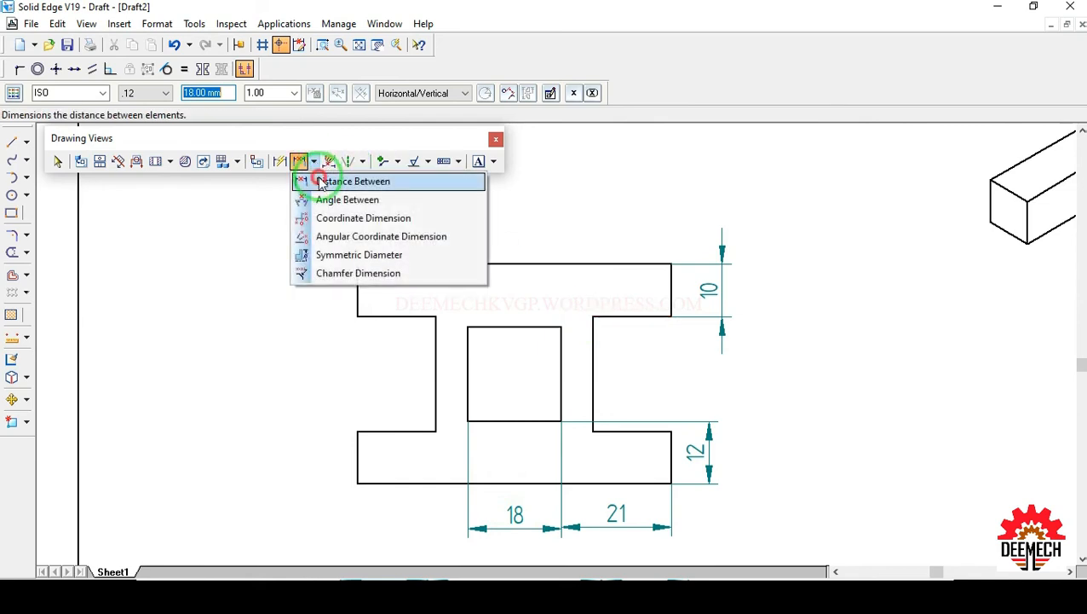
click(321, 182)
click(591, 318)
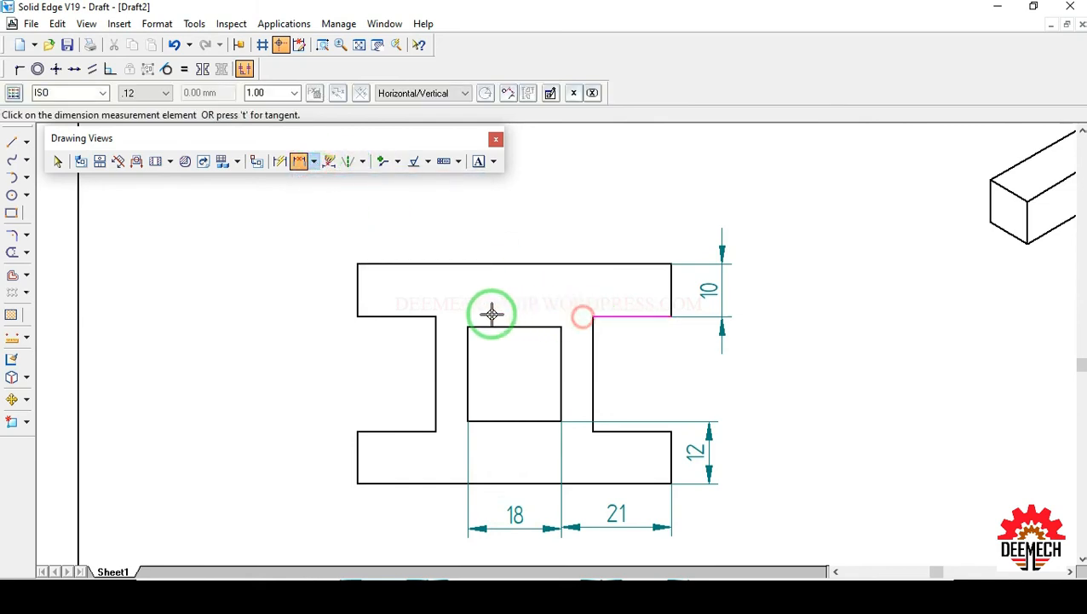
click(437, 316)
click(484, 245)
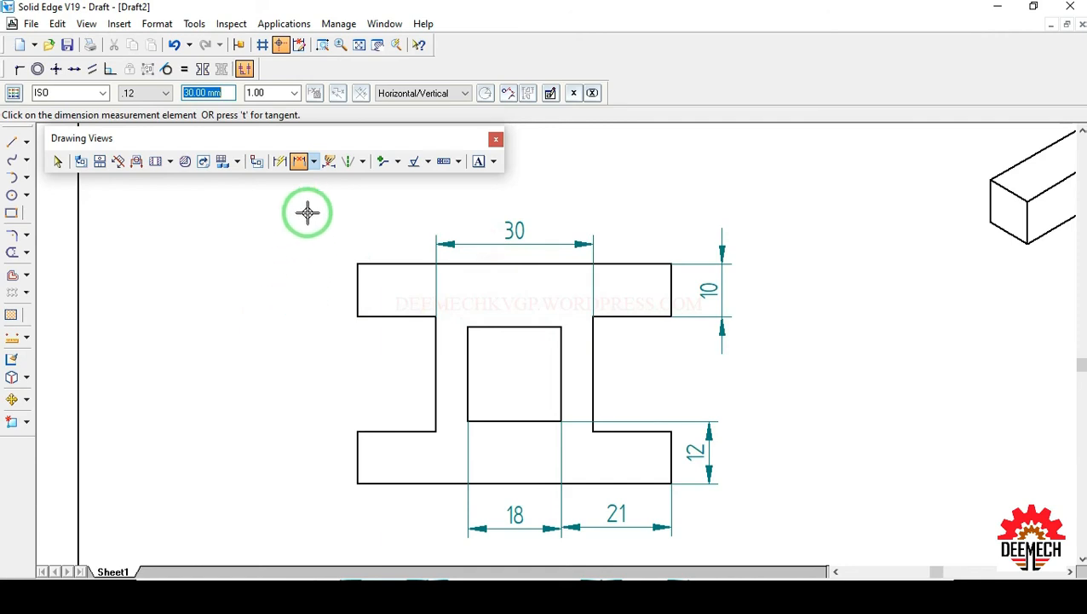
Step: Dimension the depths of the right and left notches above the top view, in line with the web's width dimension
click(314, 161)
click(321, 182)
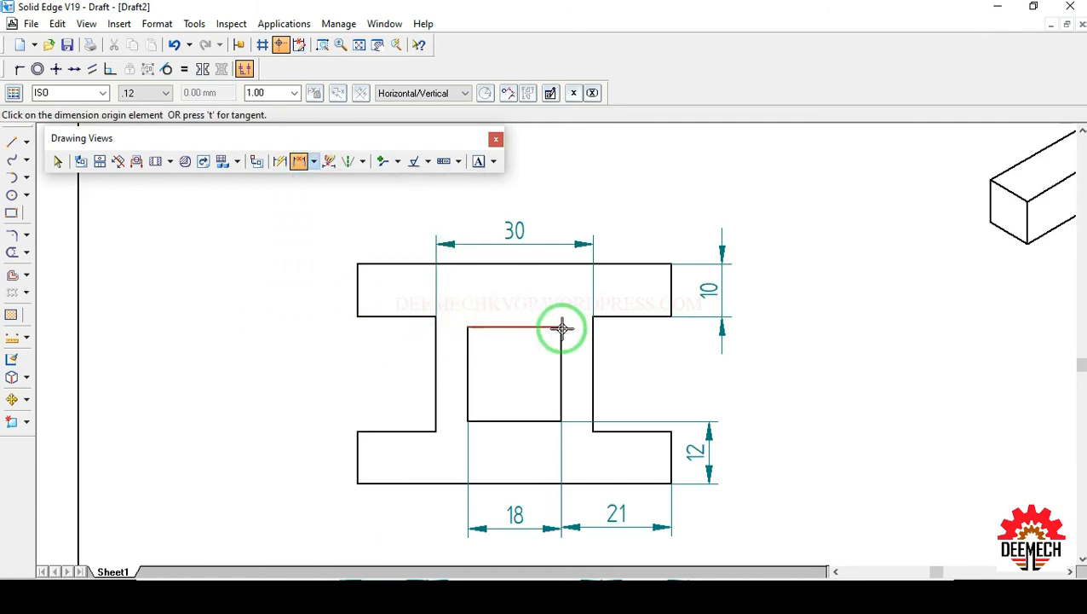
click(593, 316)
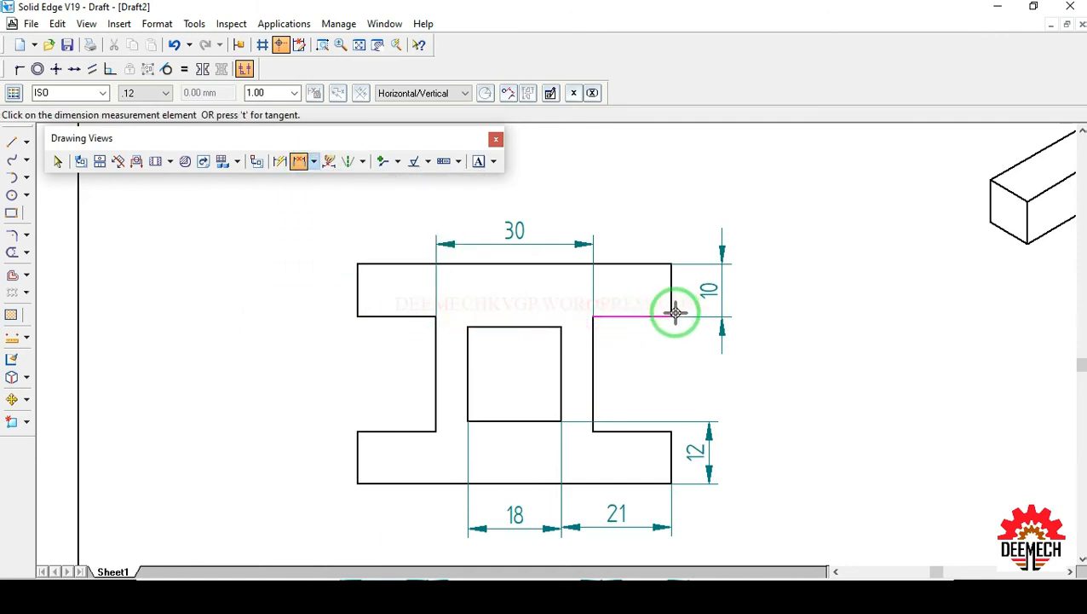
click(669, 263)
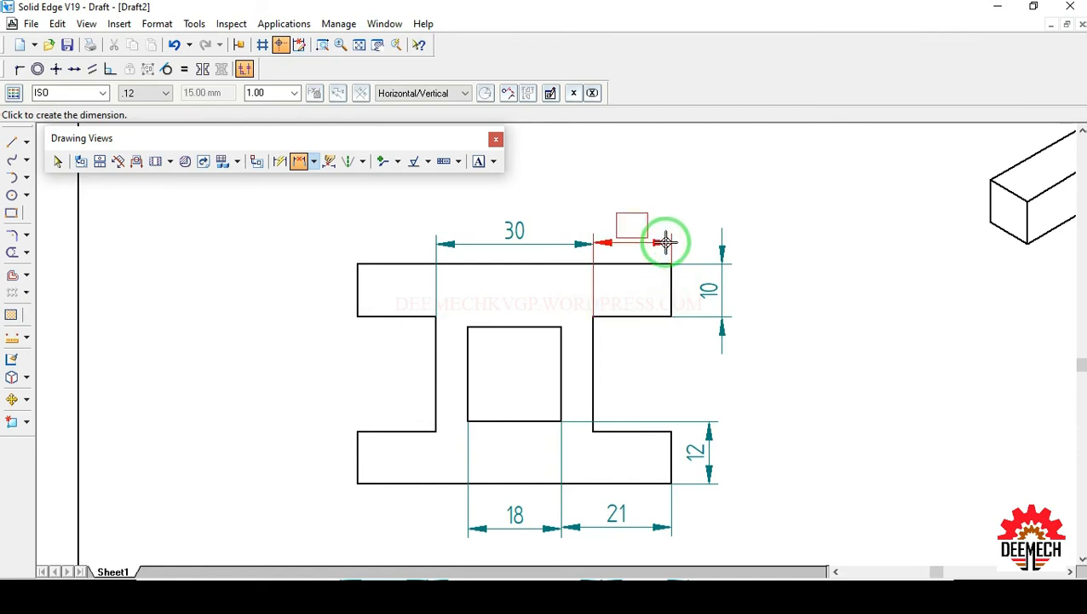
click(664, 244)
click(310, 162)
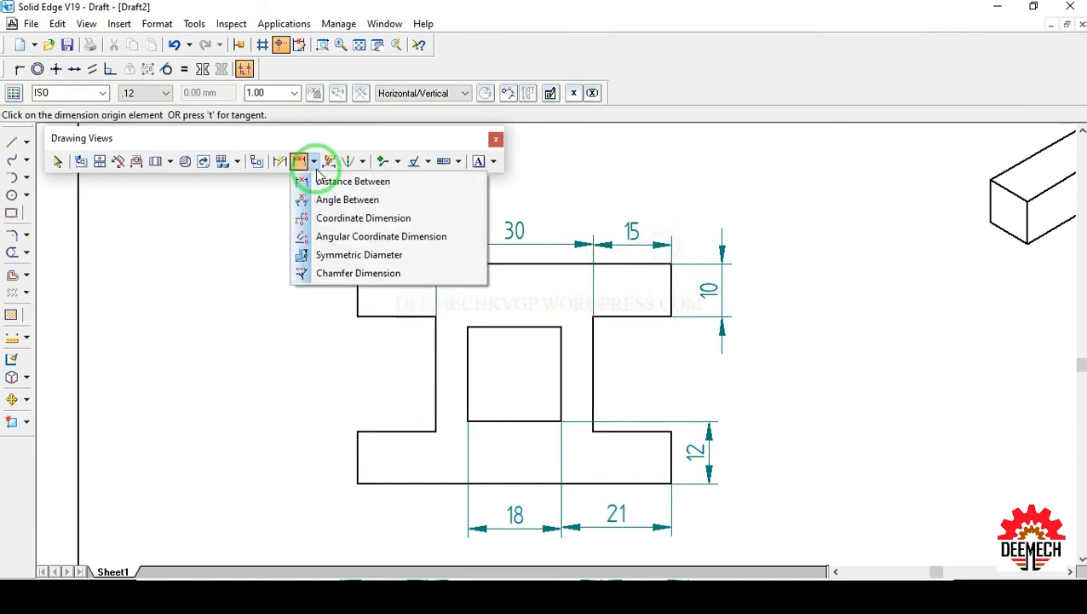
click(324, 180)
click(432, 312)
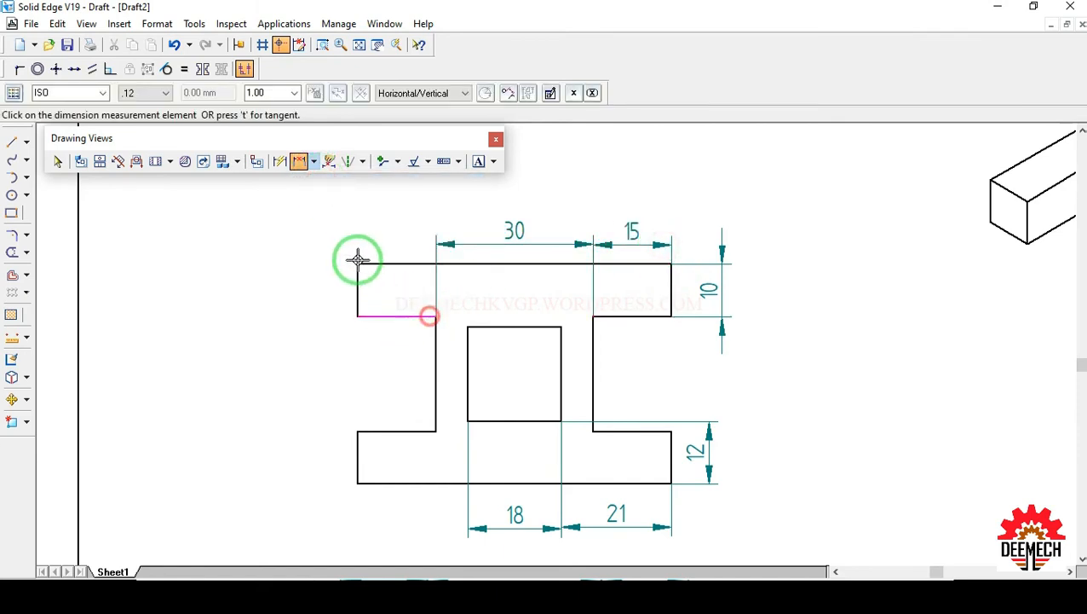
click(357, 258)
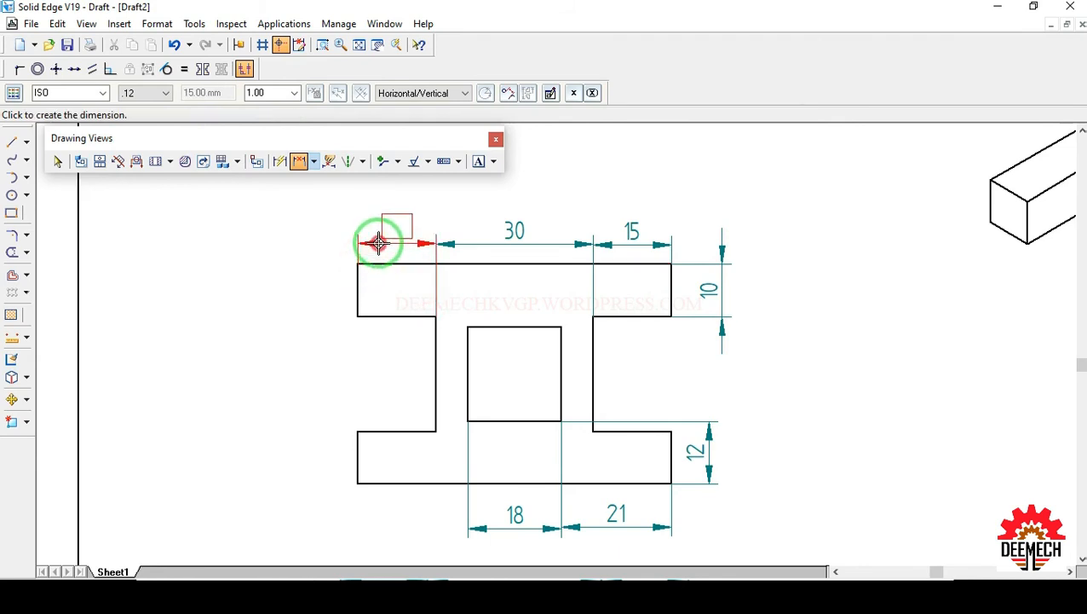
click(378, 244)
Step: Dimension the lower flange's width and the left notch's opening between the flanges, placing both to the left of the top view
click(356, 481)
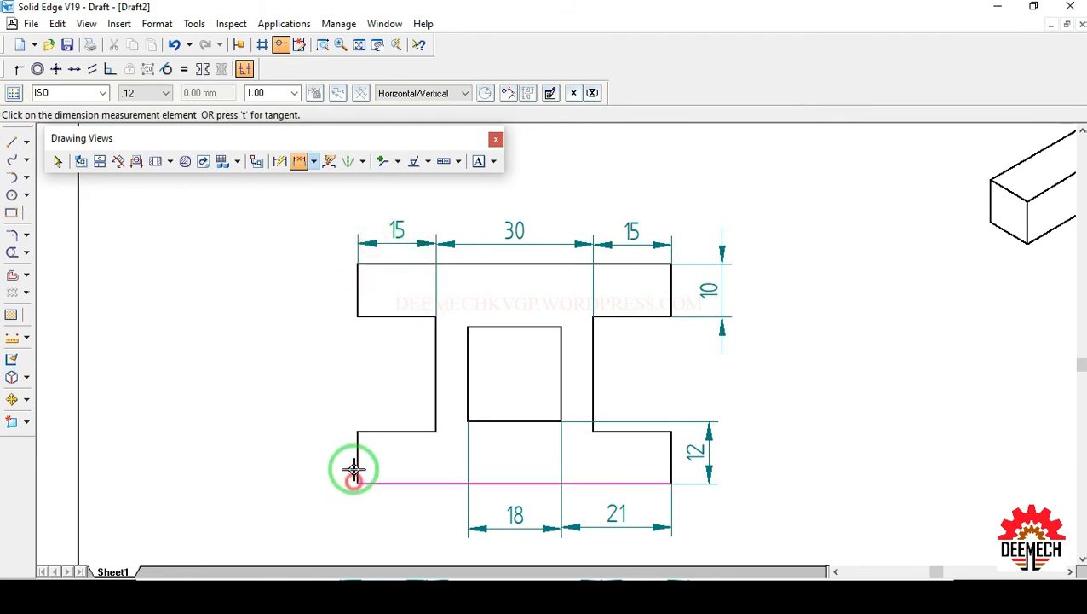
click(358, 432)
click(338, 438)
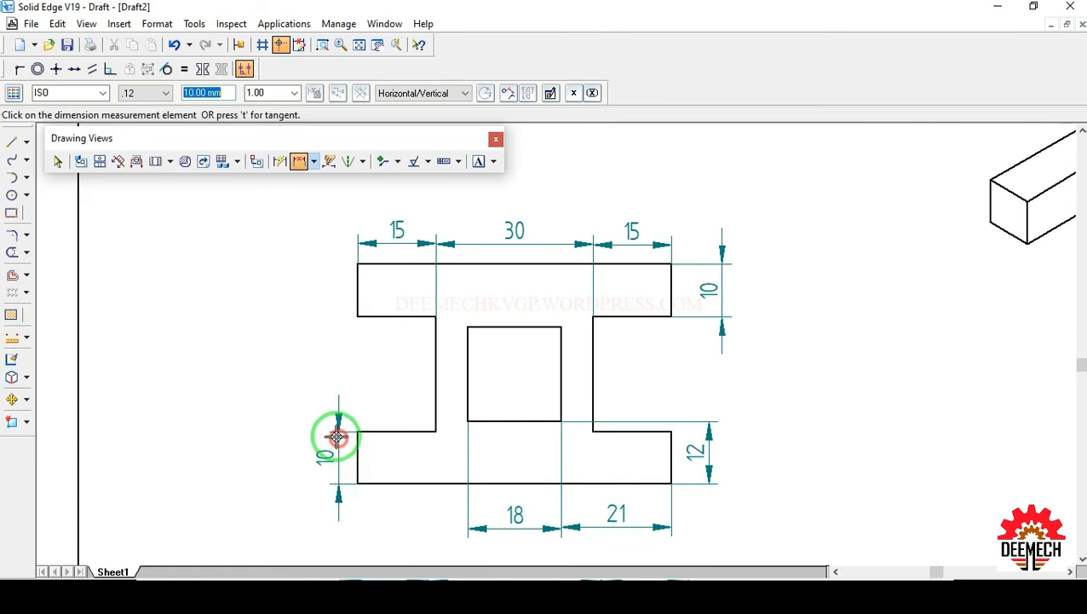
click(314, 161)
click(316, 179)
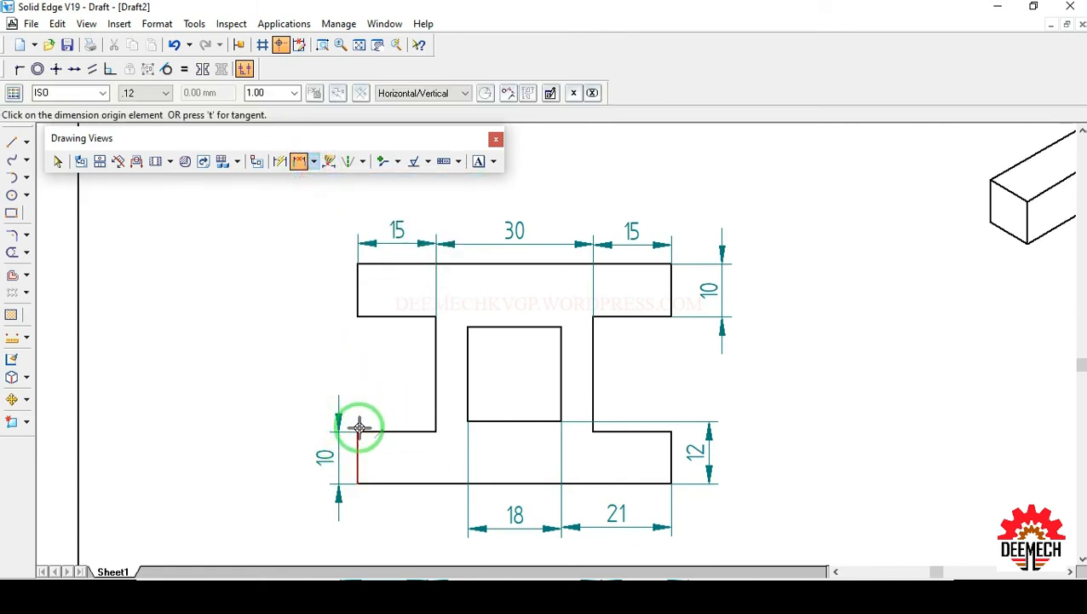
click(358, 432)
click(360, 317)
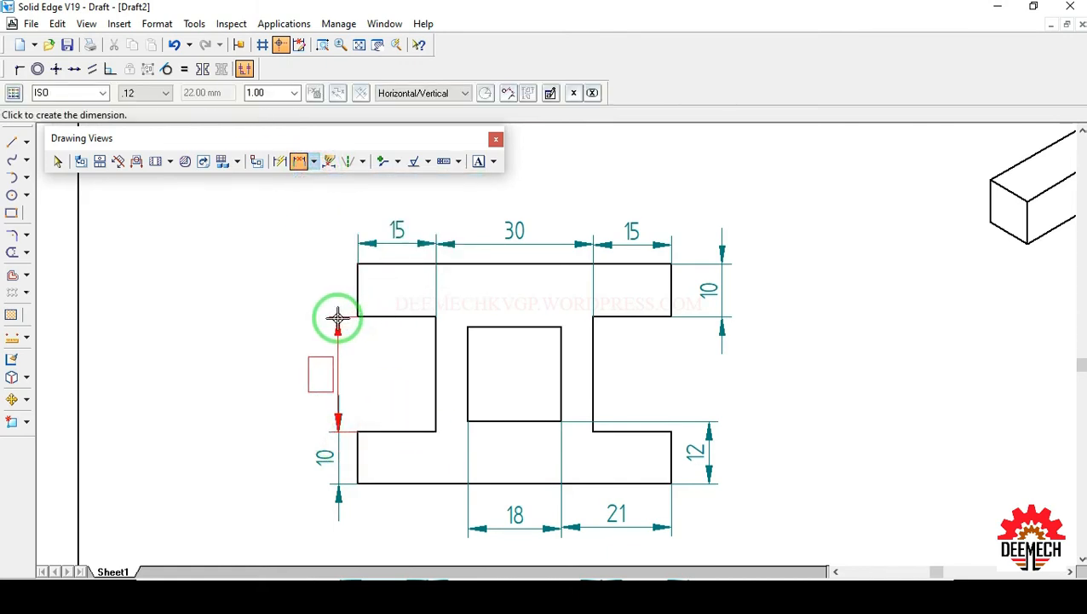
click(338, 319)
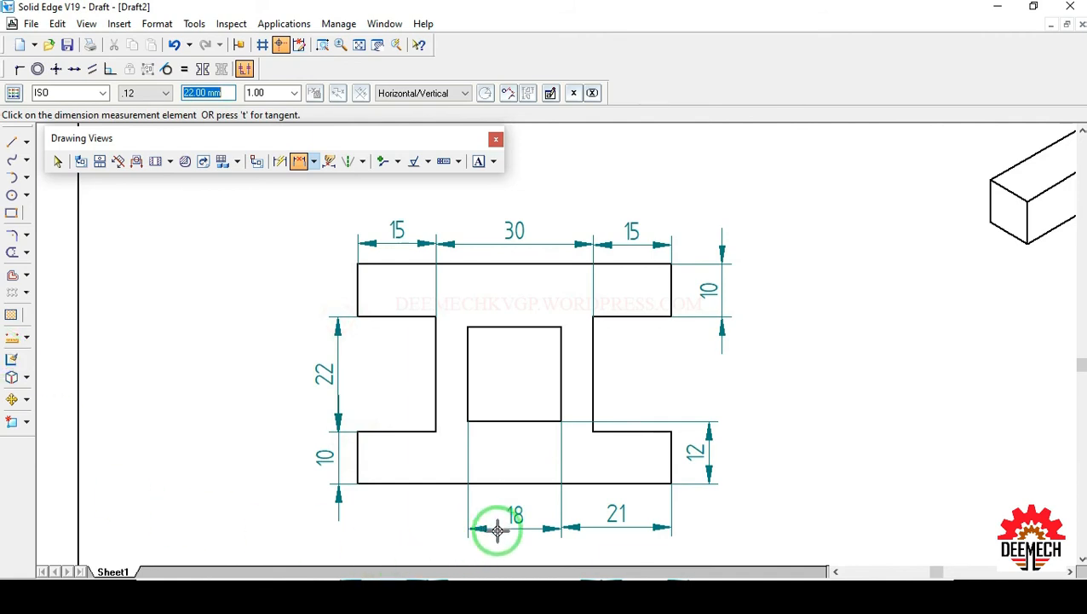
Step: Add the square symbol as a prefix to the boss's width dimension below the top view
click(57, 161)
click(504, 533)
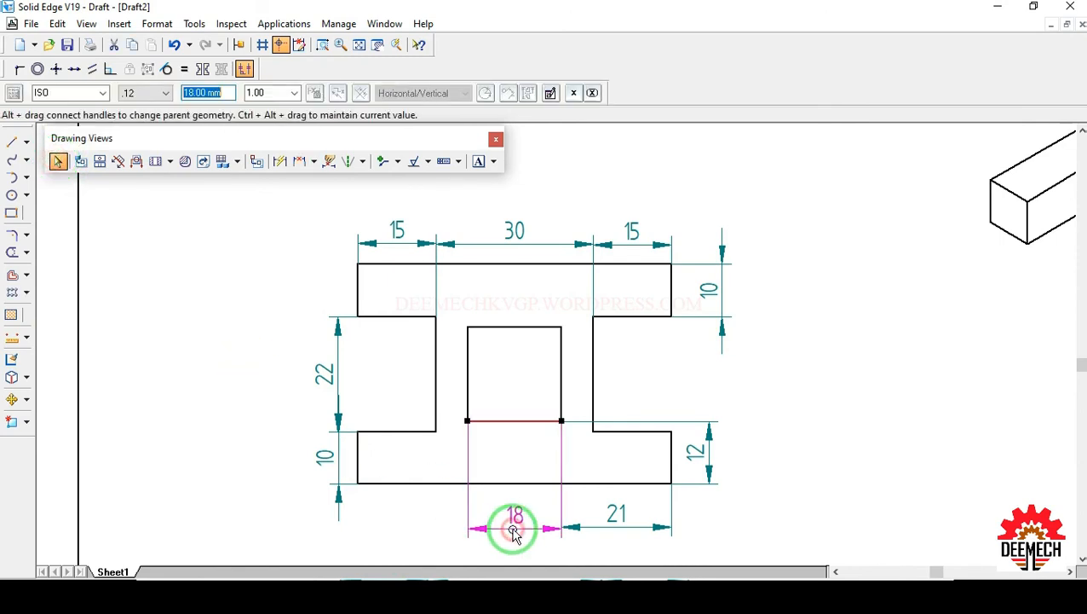
click(550, 94)
click(211, 100)
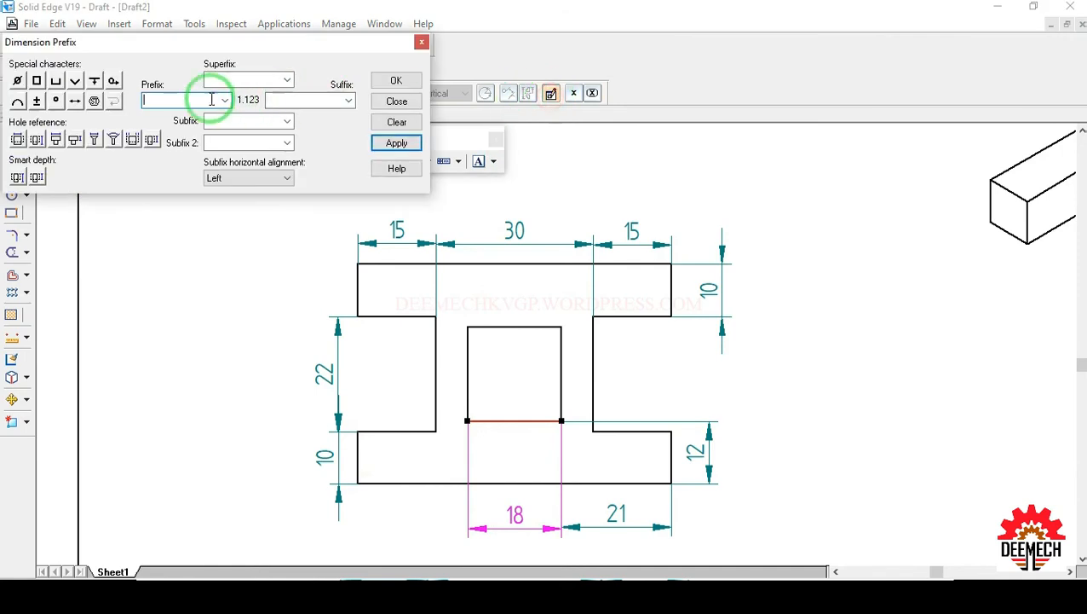
click(36, 81)
click(381, 81)
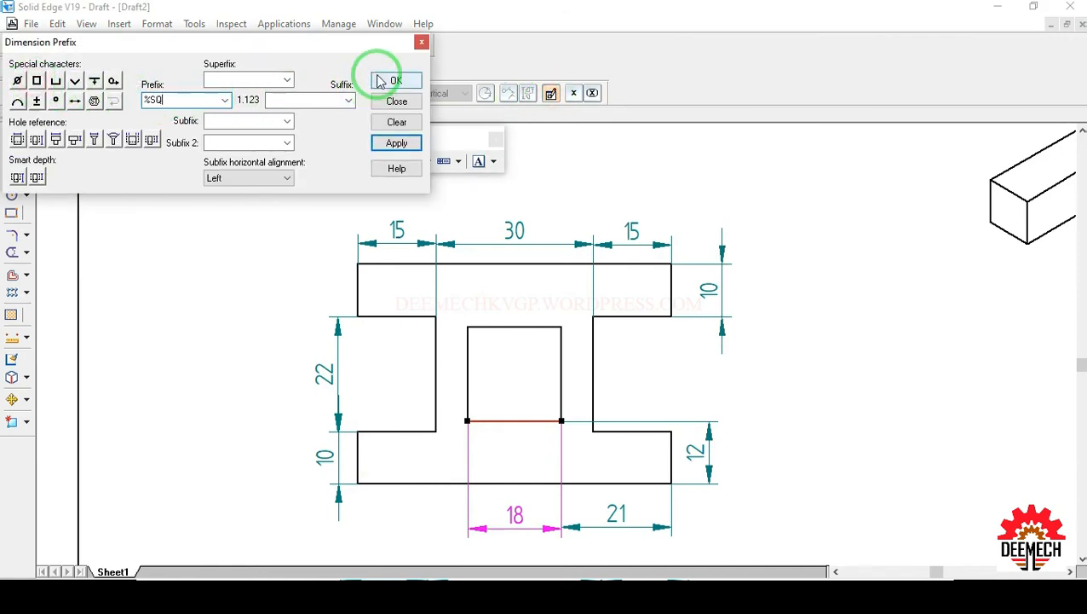
click(379, 79)
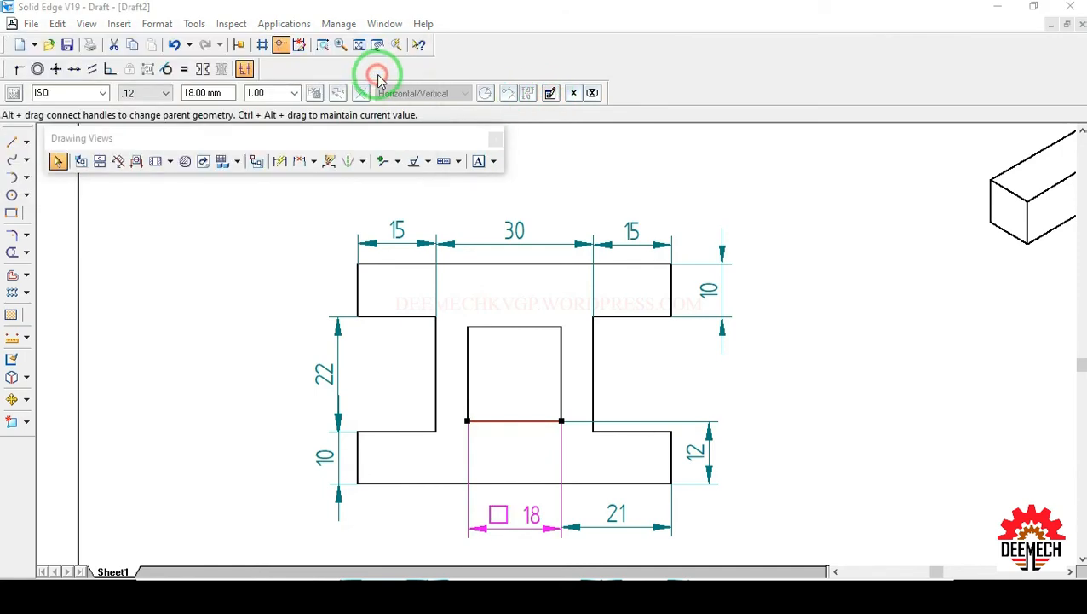
click(490, 526)
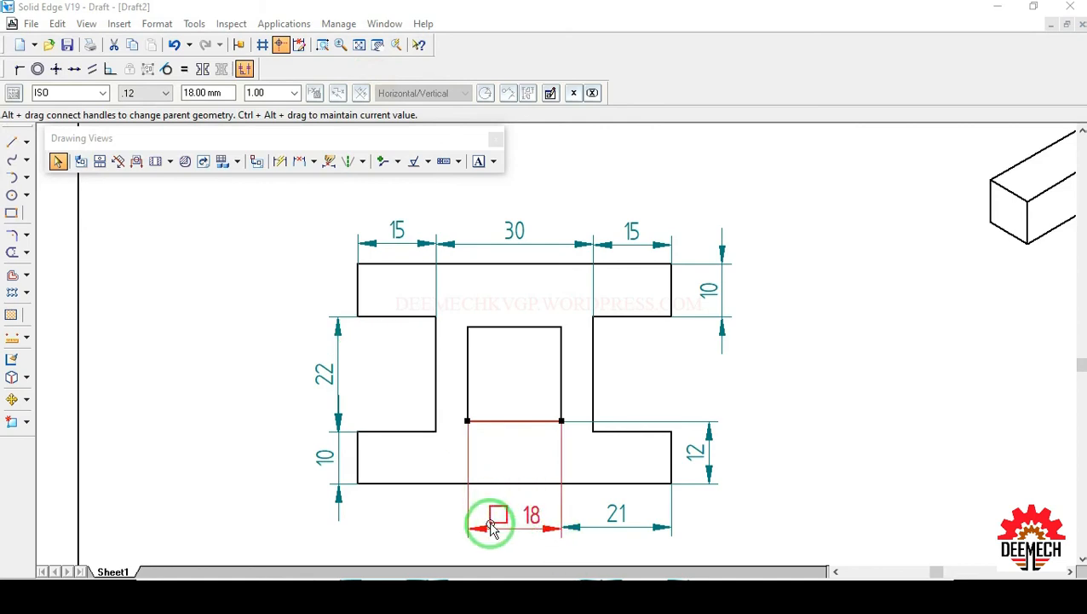
Step: In the pictorial view, dimension the end widths of the two flanges along their lower edges
click(365, 48)
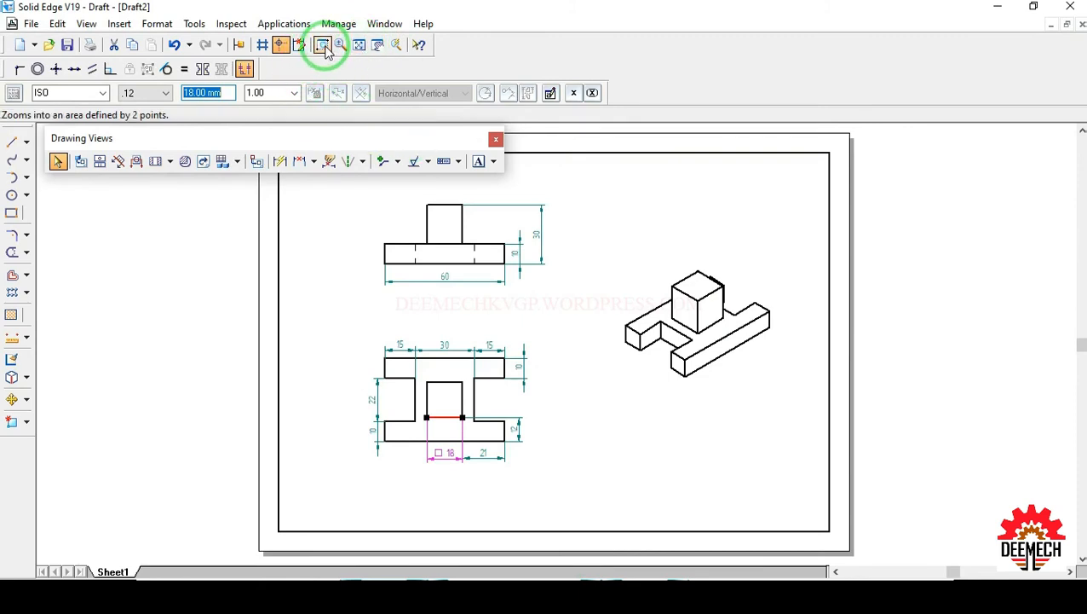
click(322, 45)
click(590, 165)
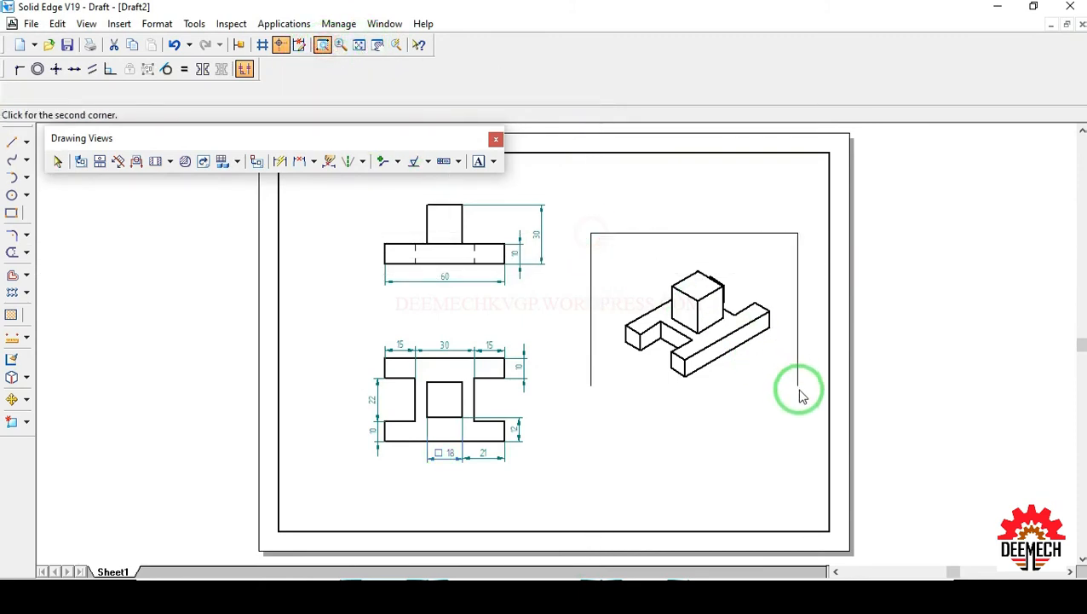
click(801, 392)
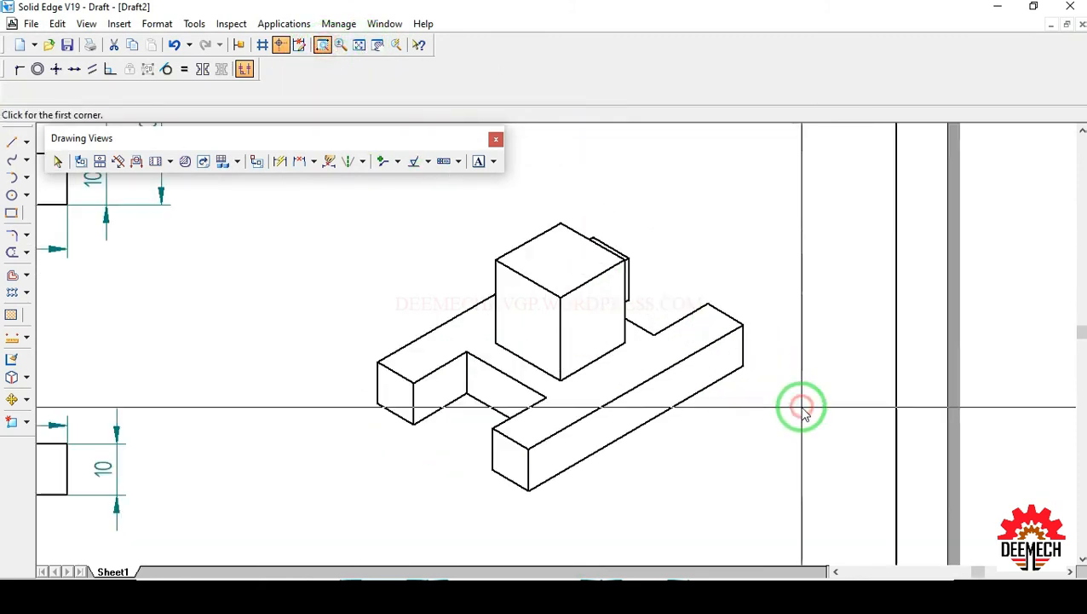
click(280, 161)
click(381, 421)
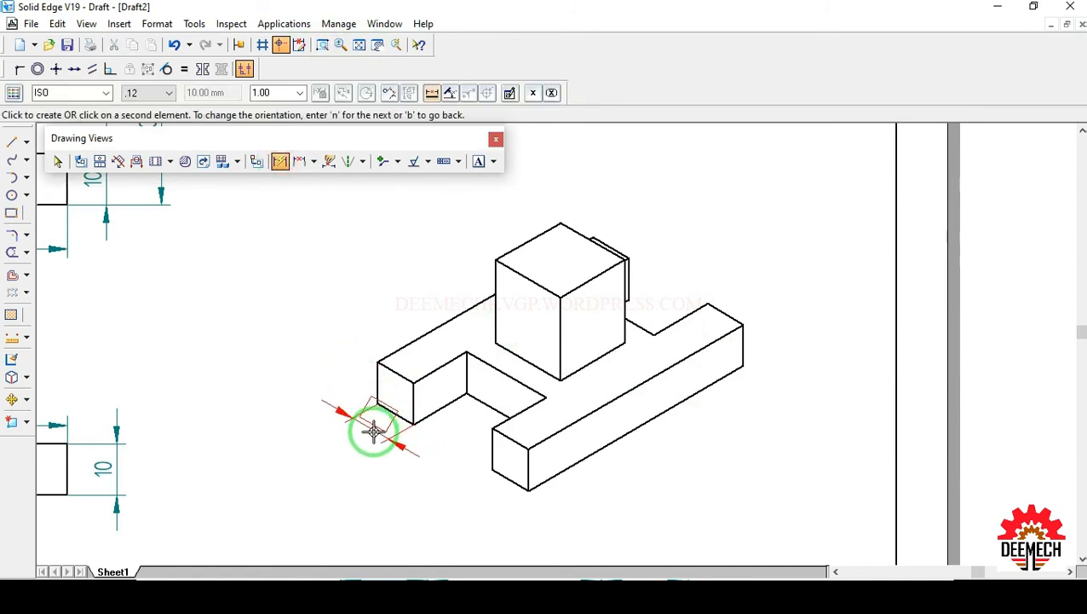
click(371, 431)
click(498, 481)
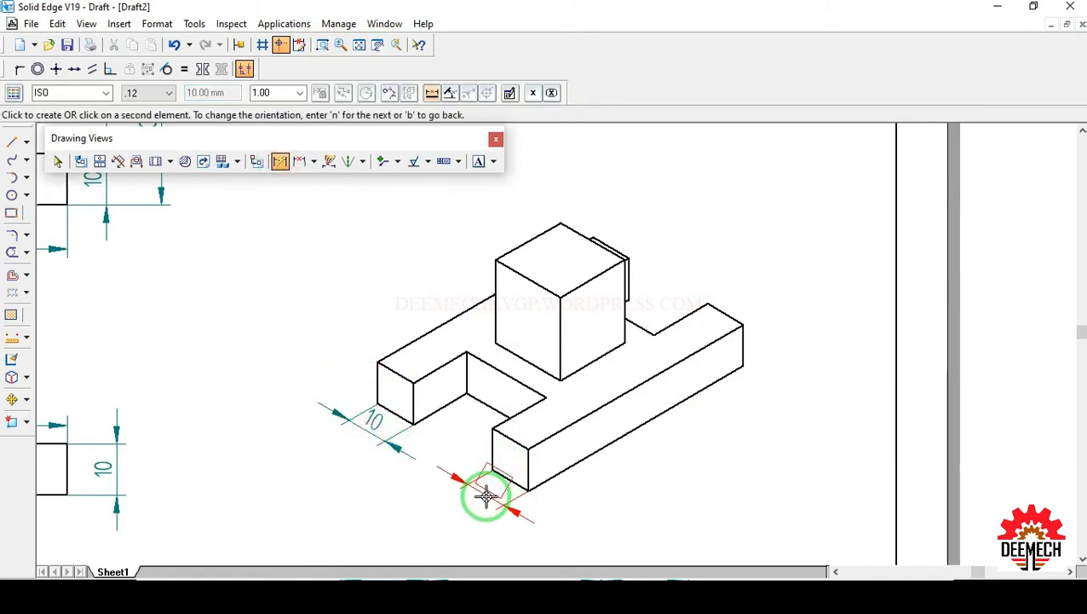
click(483, 497)
Step: Dimension the plate's thickness at the rear flange's end and the square boss's height in the pictorial view
click(377, 385)
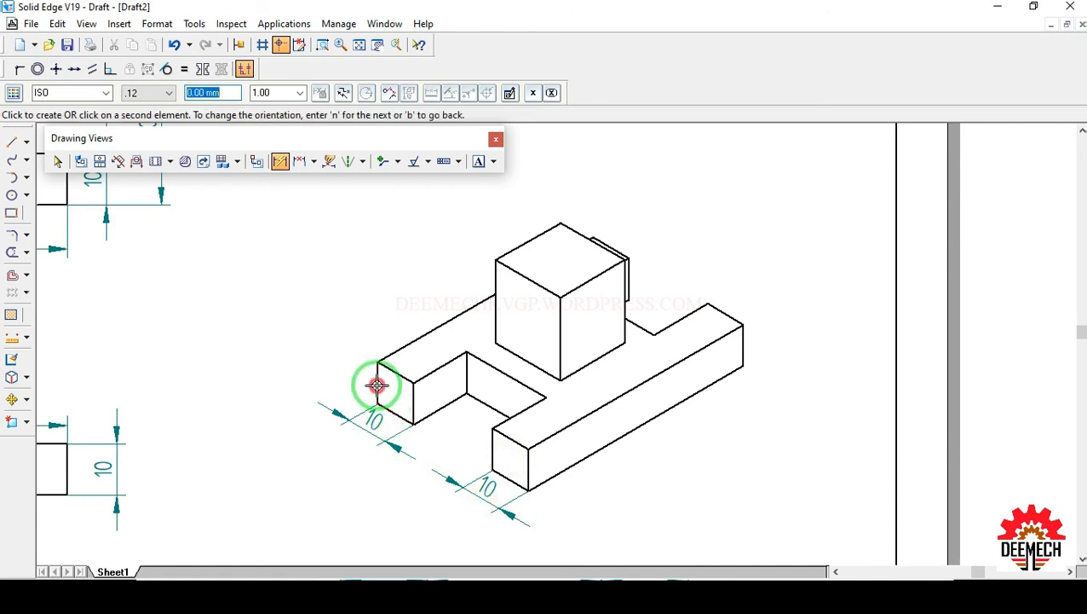
click(332, 367)
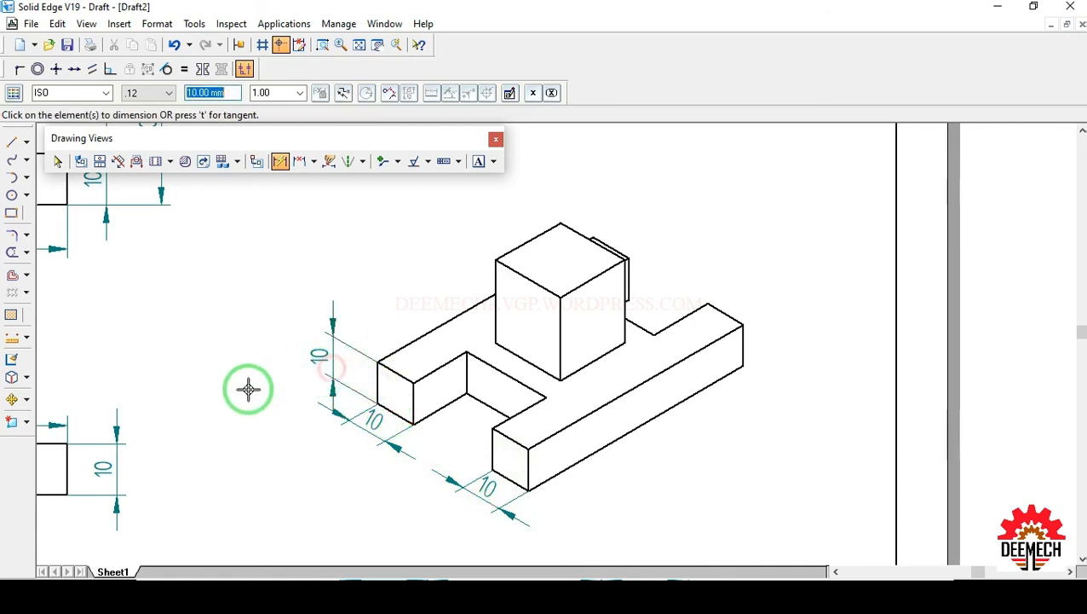
click(492, 277)
click(447, 266)
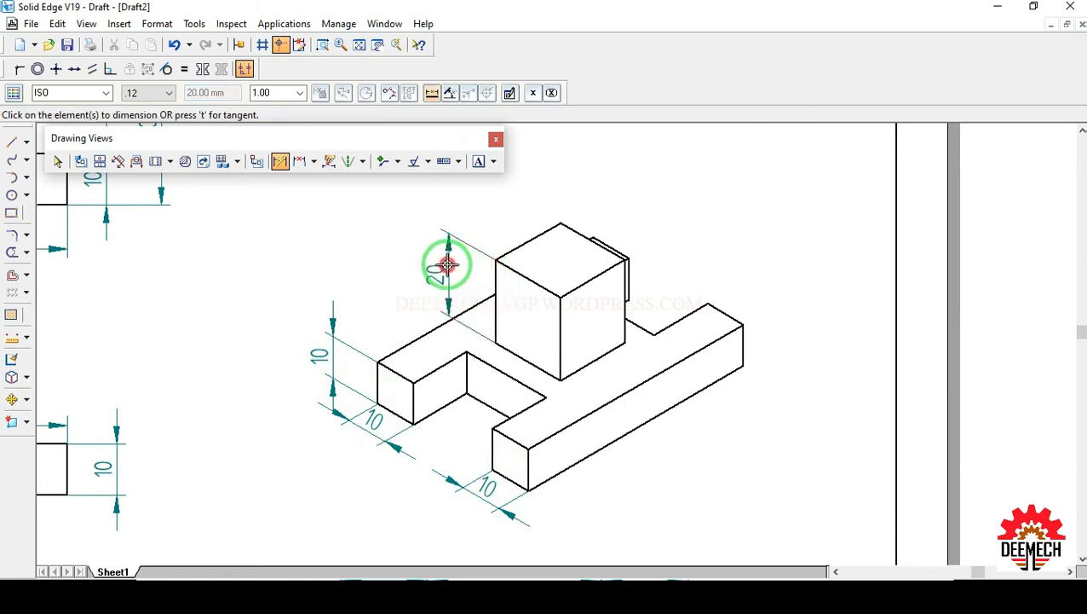
Step: Dimension the square boss's upper-left edge and the front flange's full length in the pictorial view
click(528, 238)
click(517, 213)
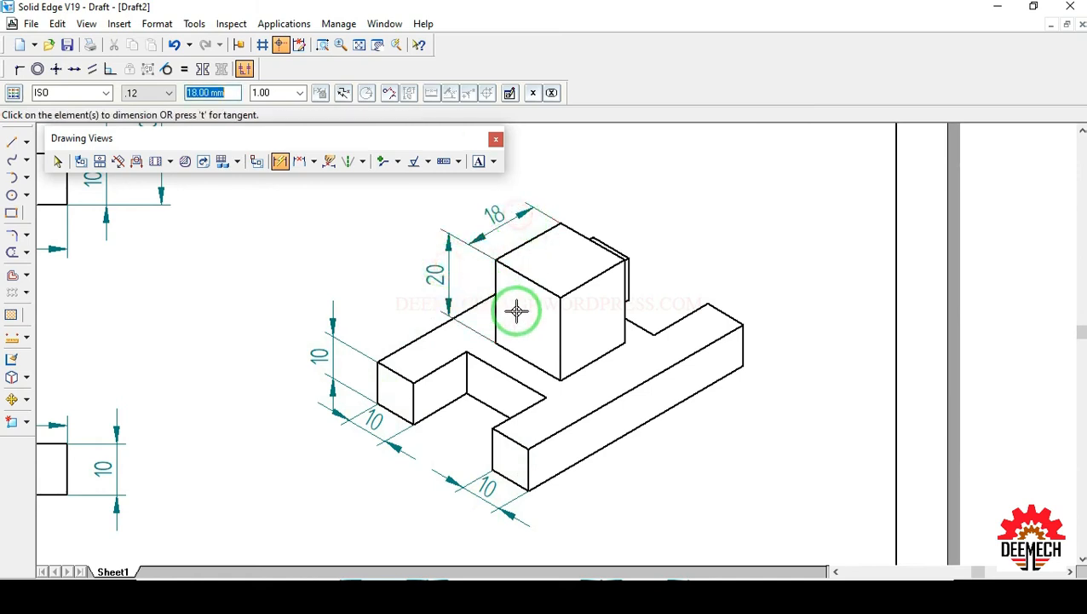
click(701, 389)
click(701, 430)
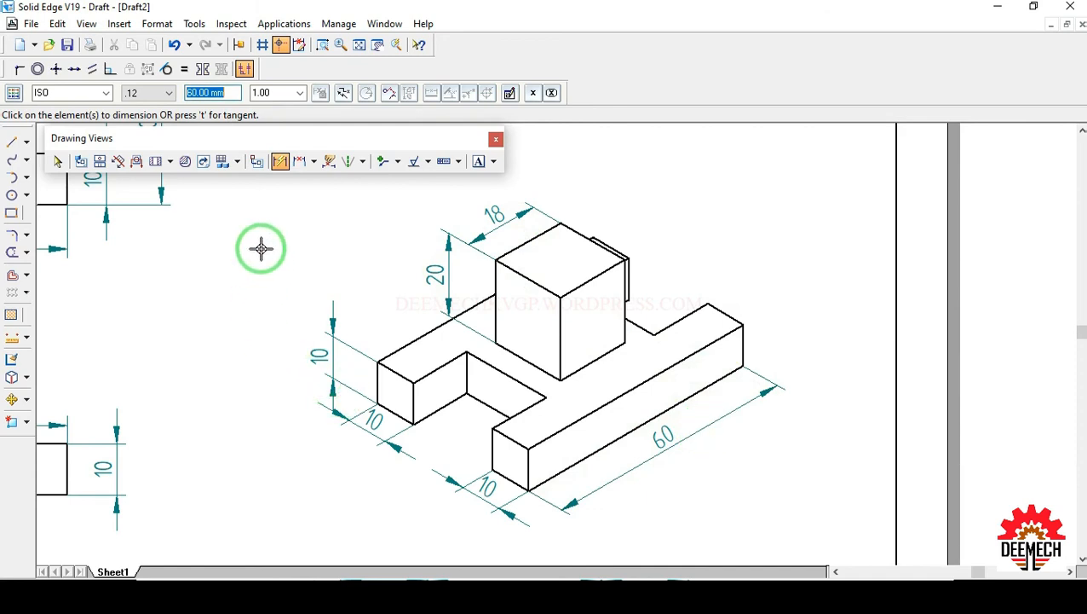
Step: Move the boss's edge-length dimension in the pictorial view farther away from the boss
click(58, 161)
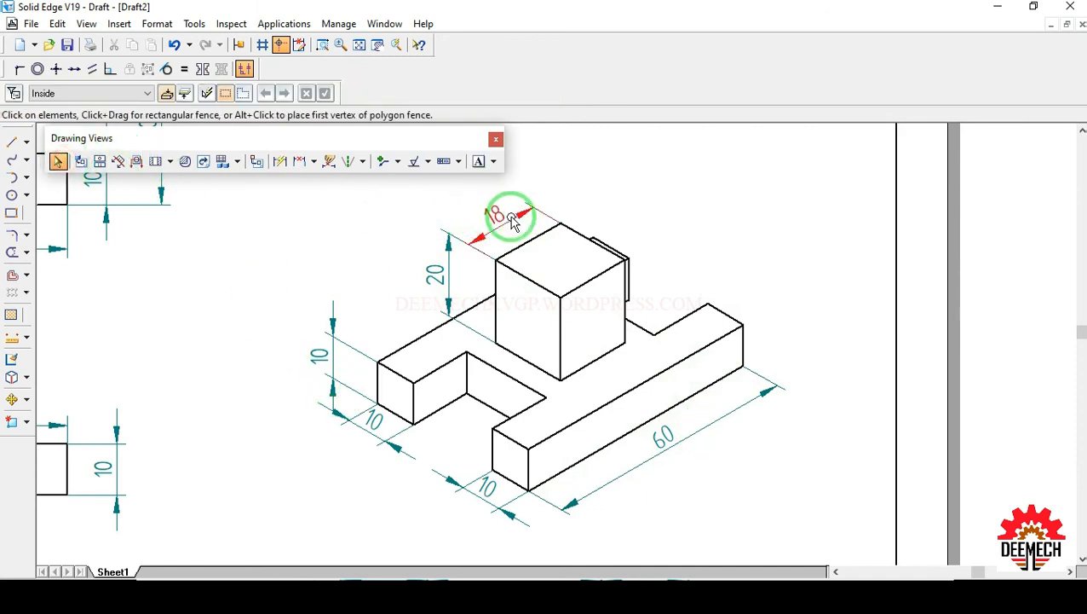
drag(506, 224, 480, 221)
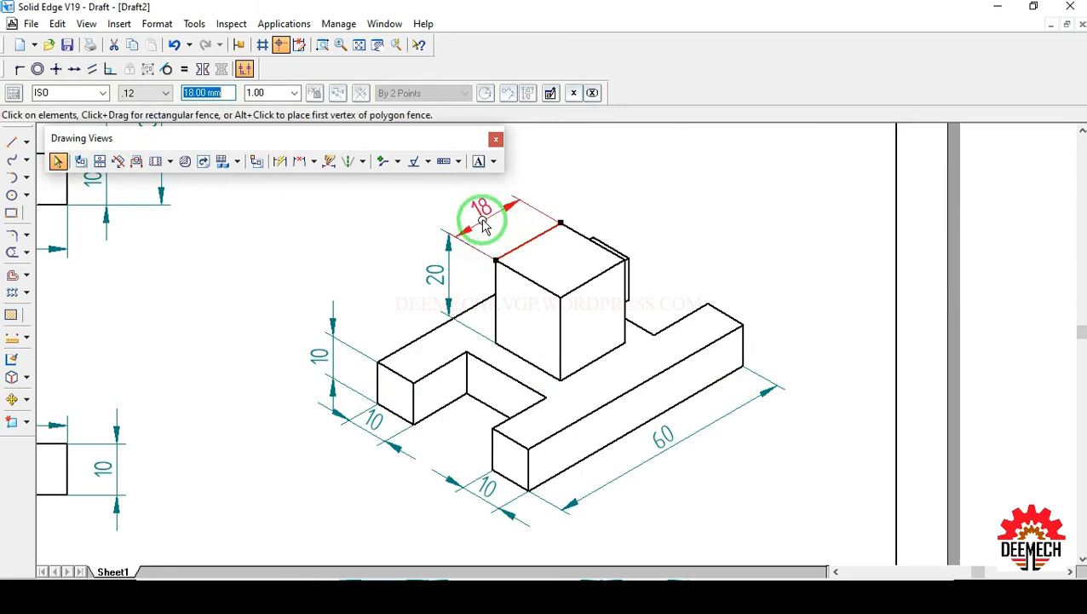
Step: Add the square symbol as a prefix to the boss's edge-length dimension in the pictorial view
click(103, 192)
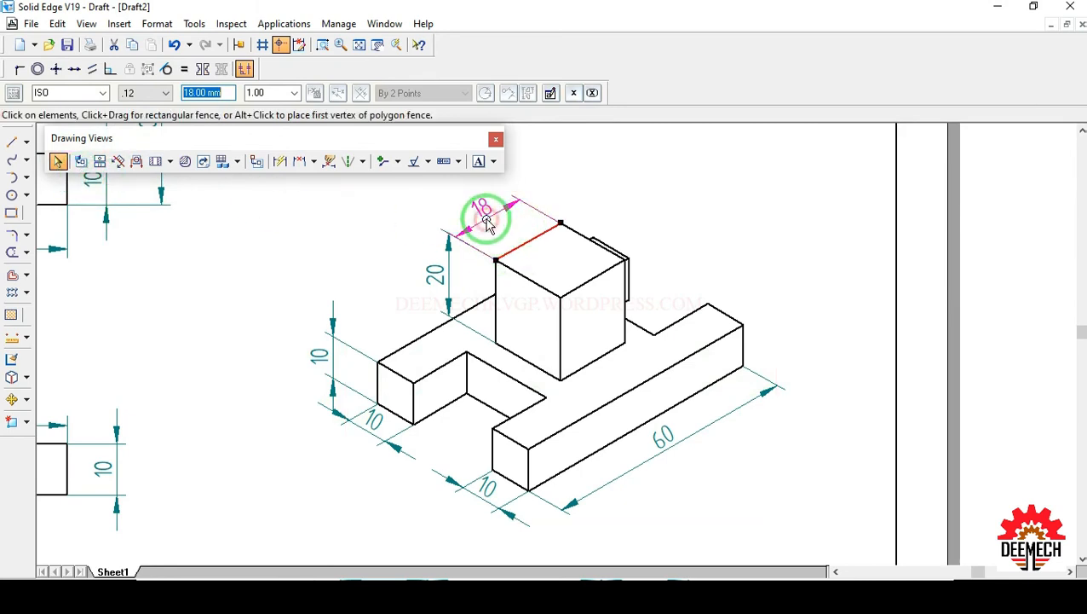
click(551, 93)
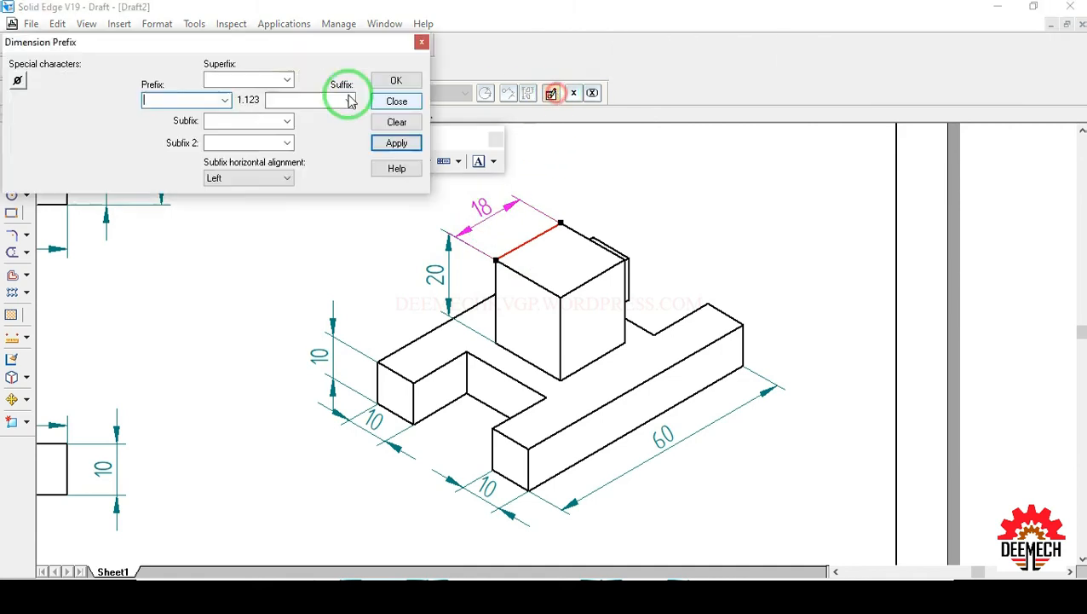
click(37, 81)
click(380, 83)
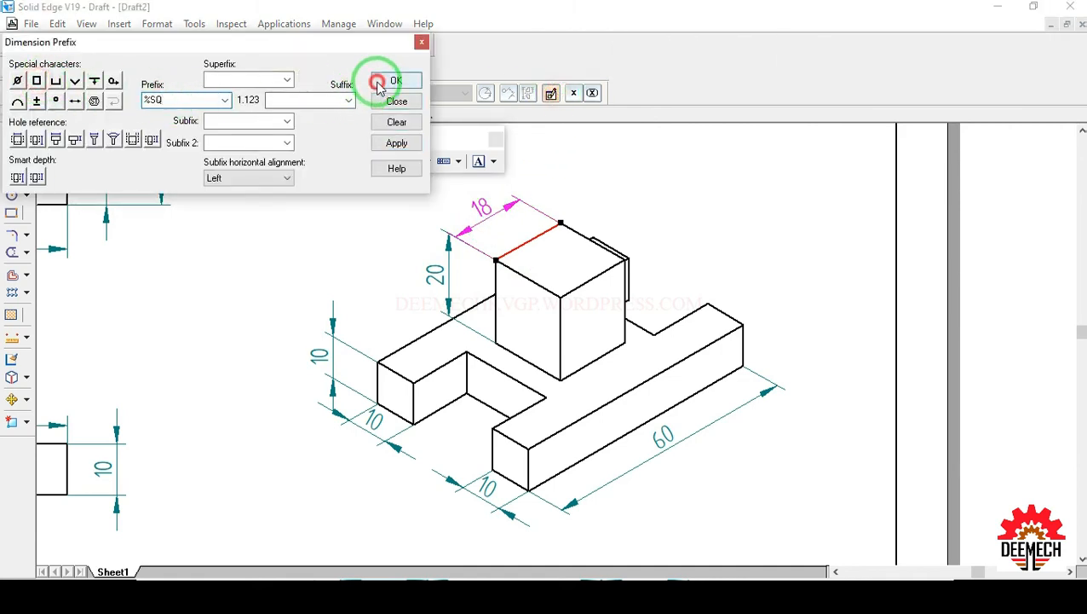
Step: Label the three views FRONT VIEW, TOP VIEW and ISOMETRIC VIEW beneath each, and add the text REG NO. near the sheet's lower border
click(359, 45)
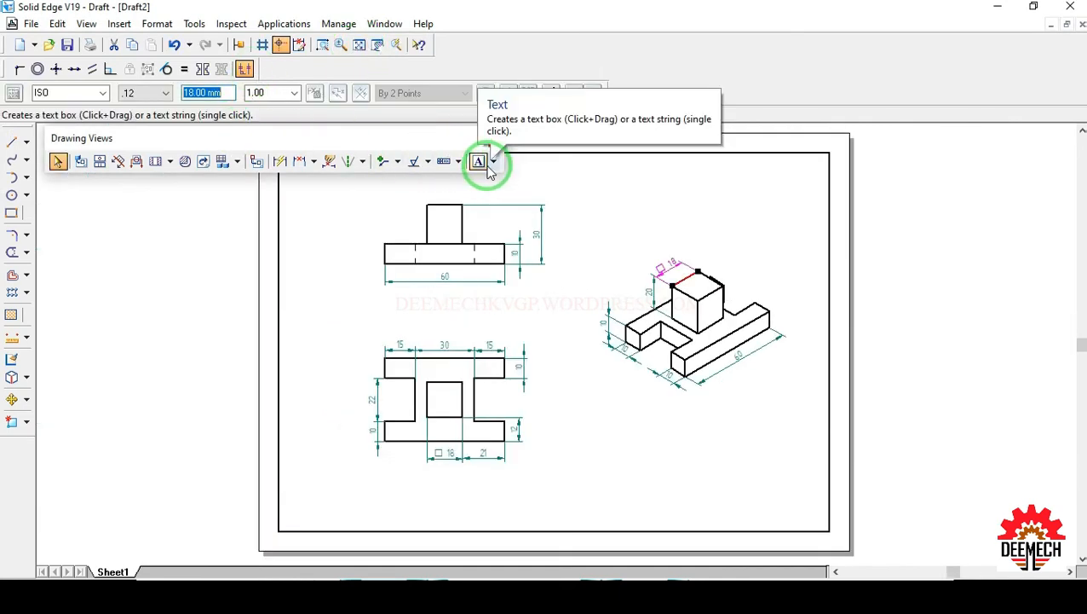
click(480, 162)
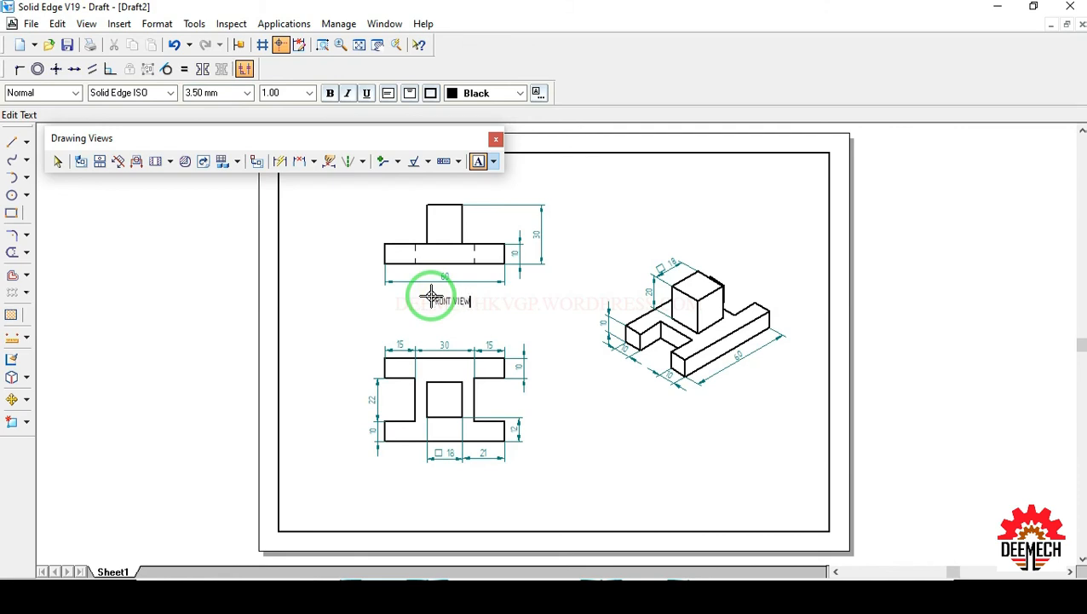
click(418, 486)
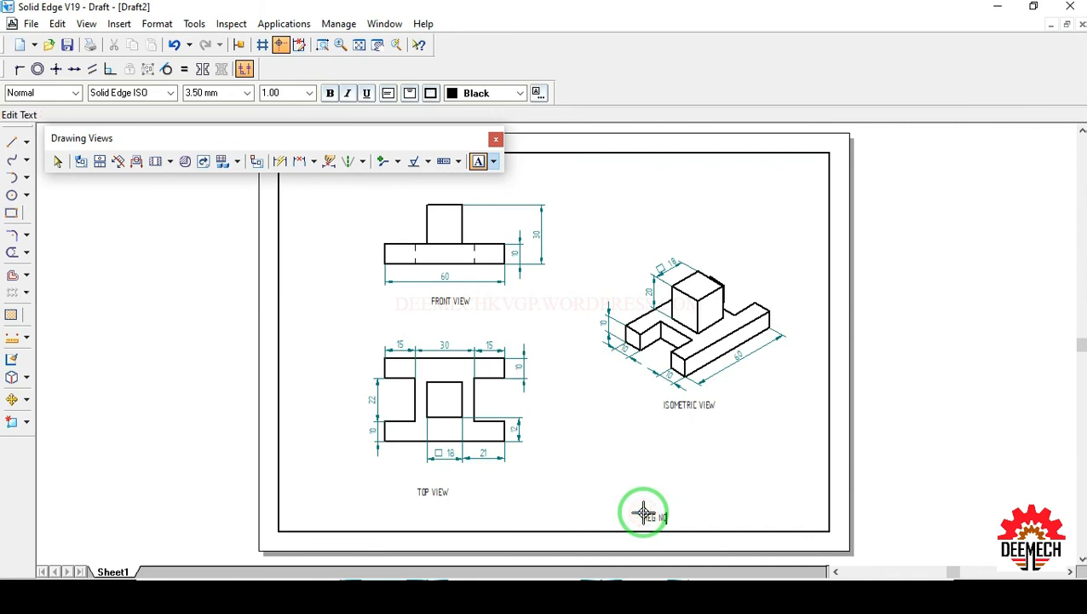
Step: Add the title text 3D11 near the upper border of the sheet, centred between the front and isometric views
click(545, 175)
text(3011)
click(51, 163)
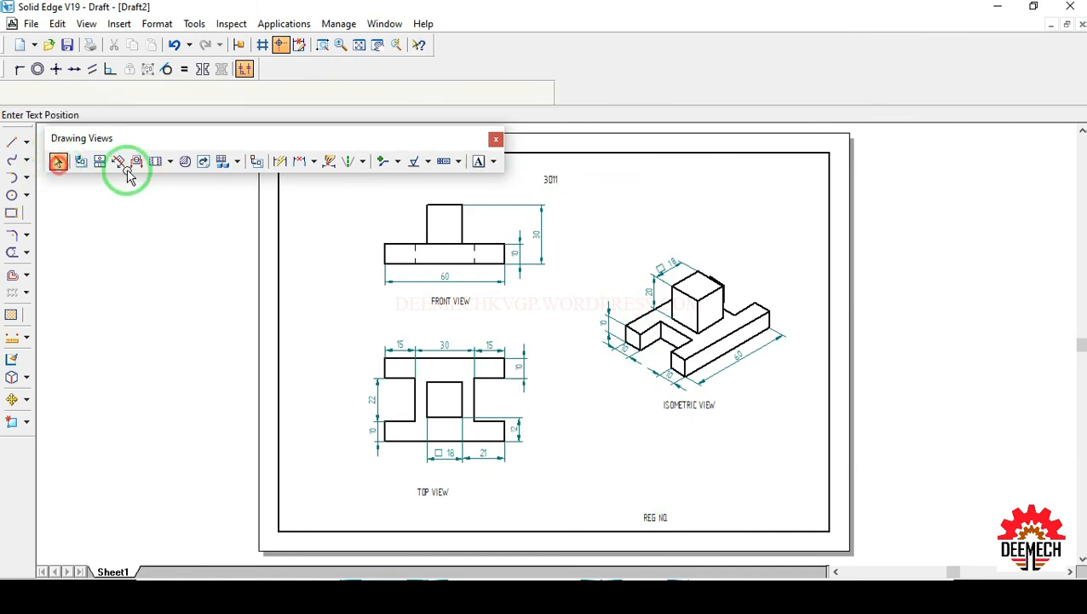
Step: Set the text scale of the 3D11 title to 3, widen its text box and shorten it to fit the text
click(554, 182)
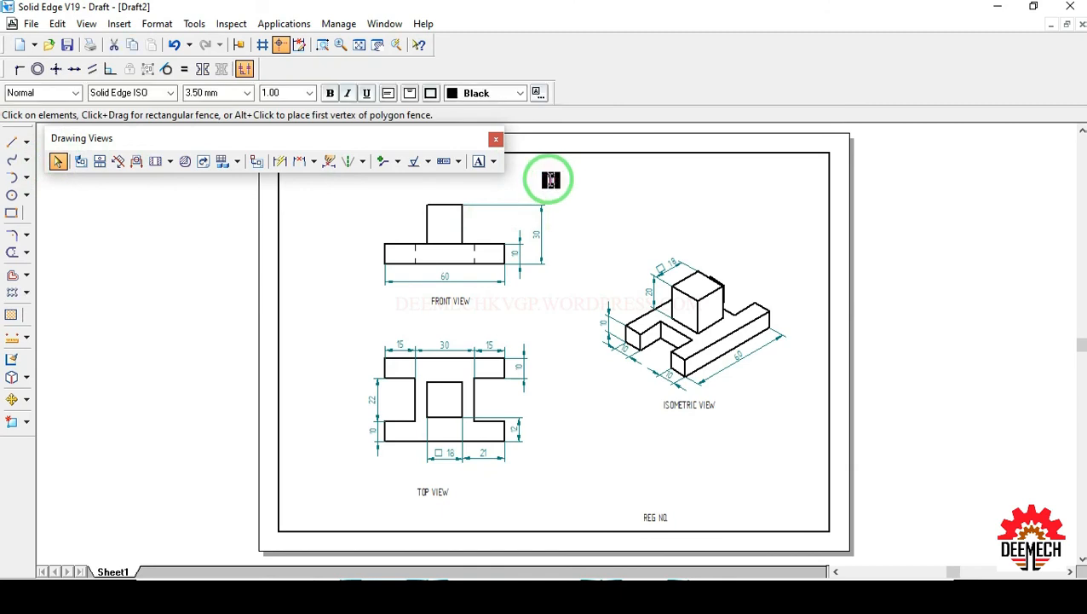
text(3)
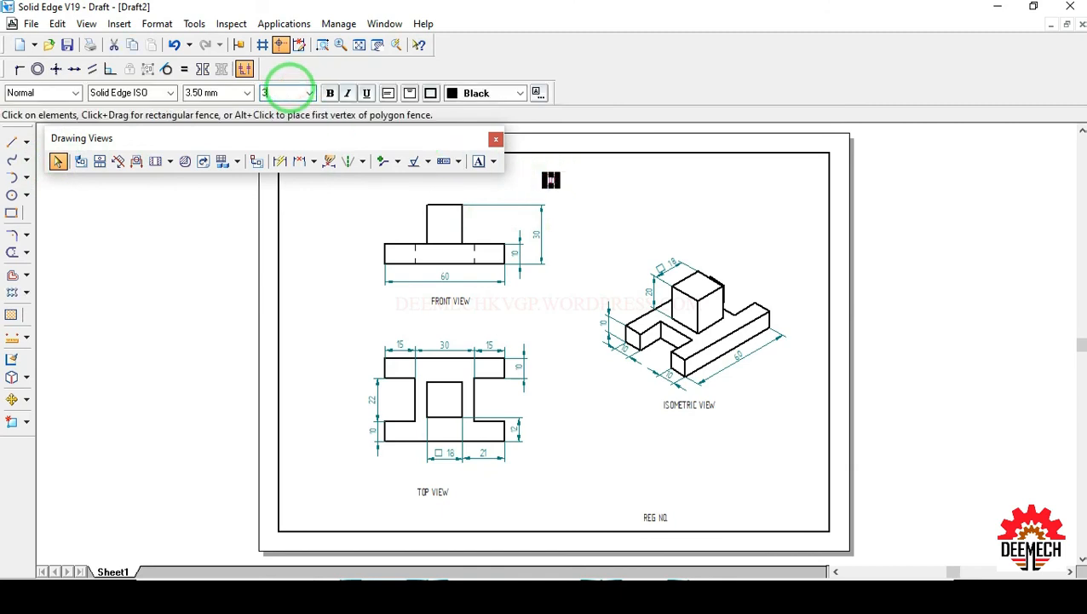
key(Return)
drag(557, 242, 631, 243)
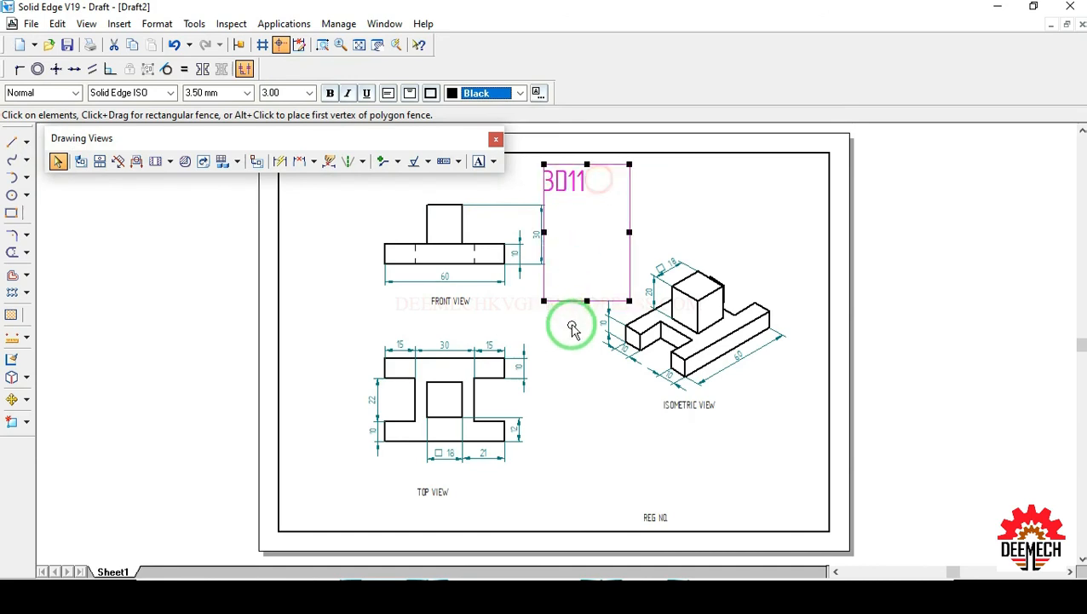
drag(587, 311, 587, 208)
click(671, 203)
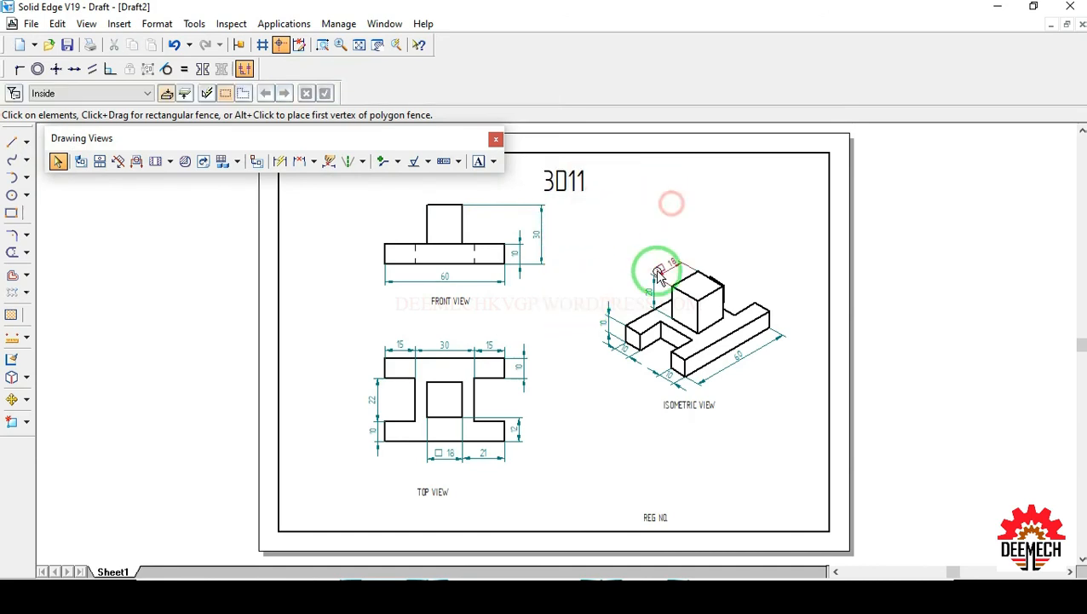
click(715, 475)
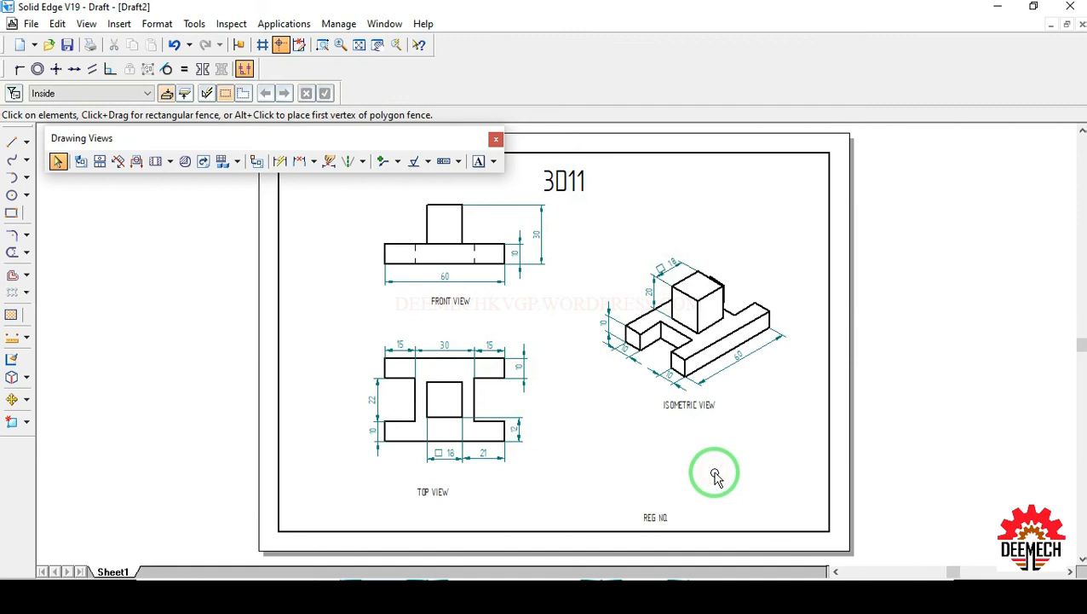
Step: Save the drawing as the draft document 3D11.dft in the 2D to 3D folder
click(31, 24)
click(56, 117)
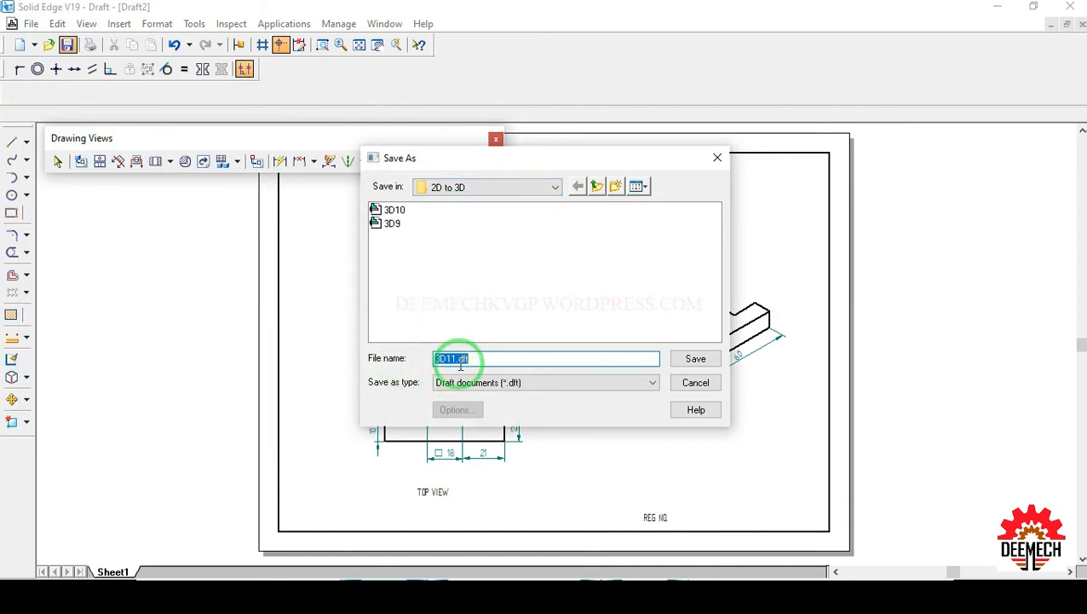
click(697, 359)
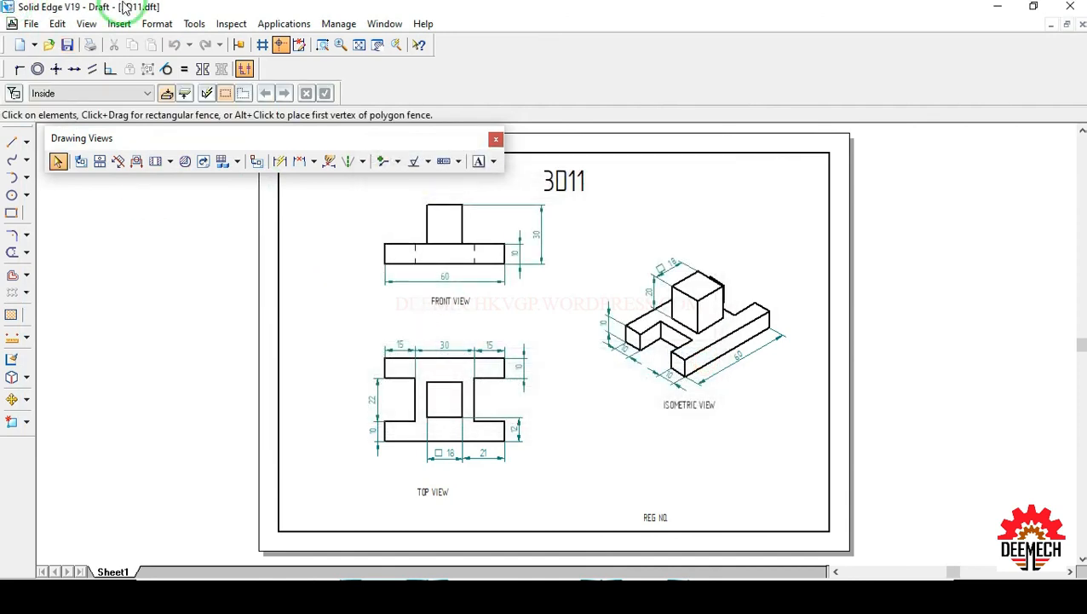